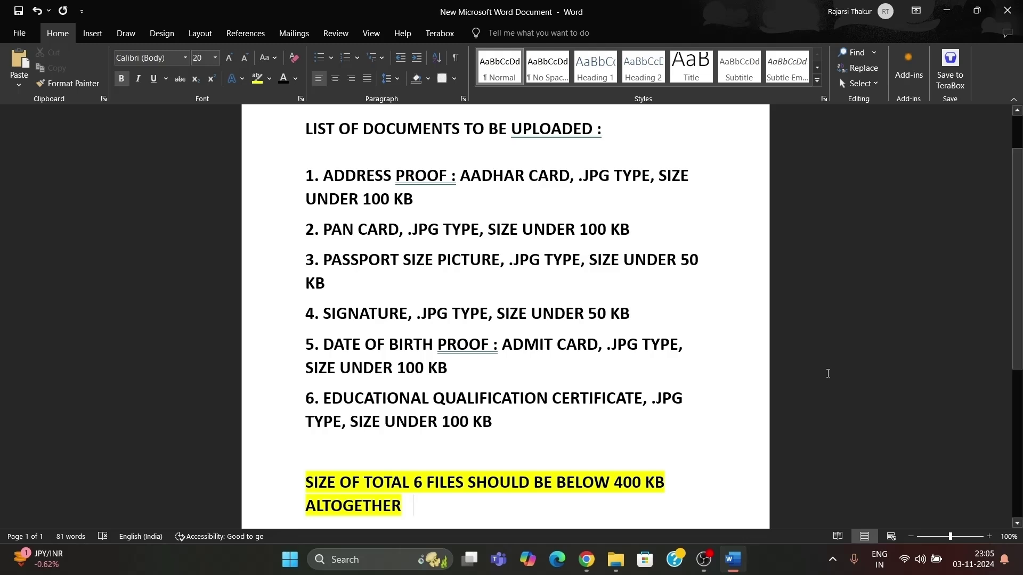
After checking the six-document upload list in Word, open a new Chrome tab.
click(586, 559)
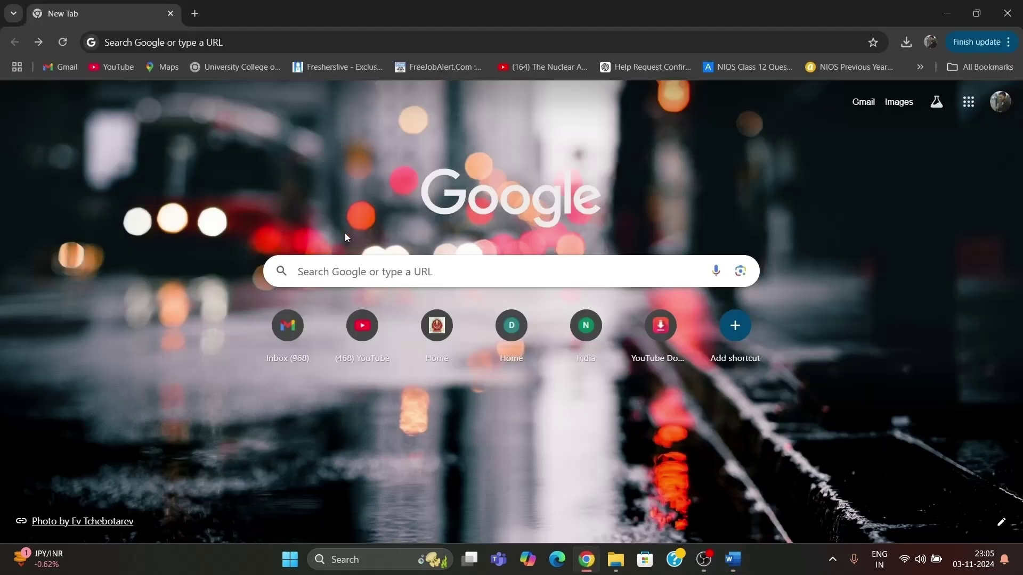
Search Google for 'agent recruitment' and open the LIC recruitment portal.
click(346, 279)
click(346, 297)
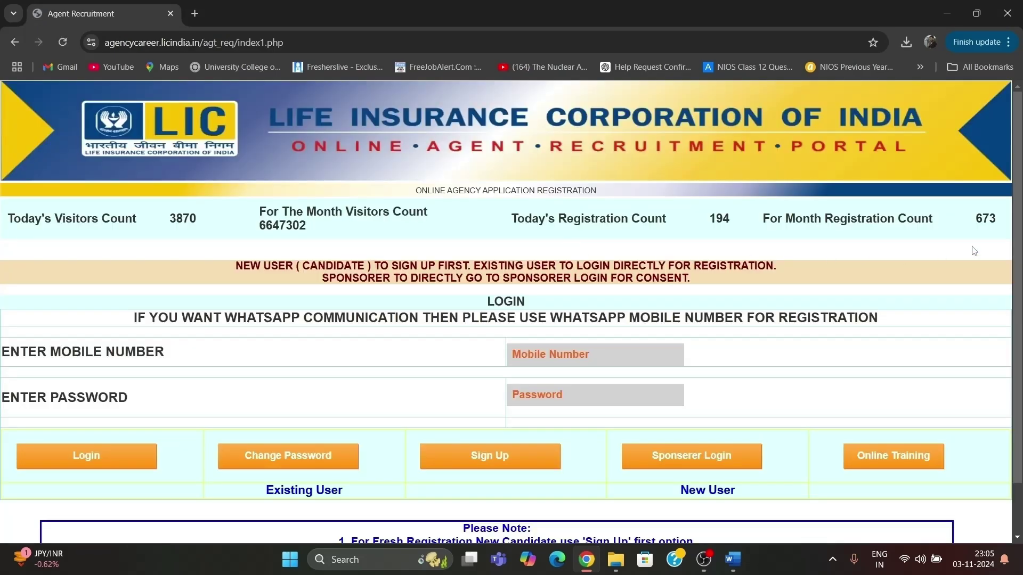
scroll(975, 250, down, 1)
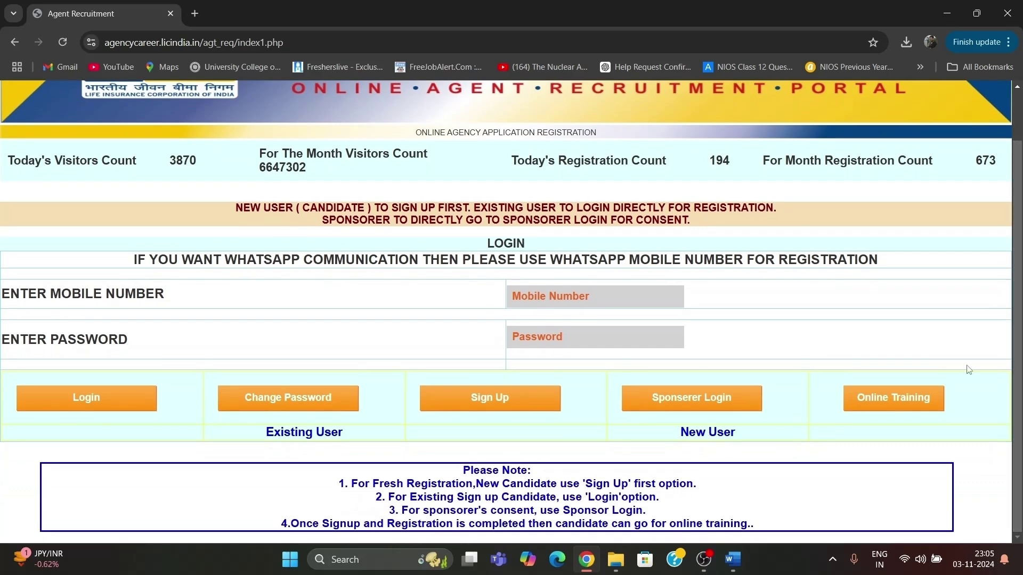
Check the candidate's document folder, then open the new candidate Sign Up page.
click(615, 559)
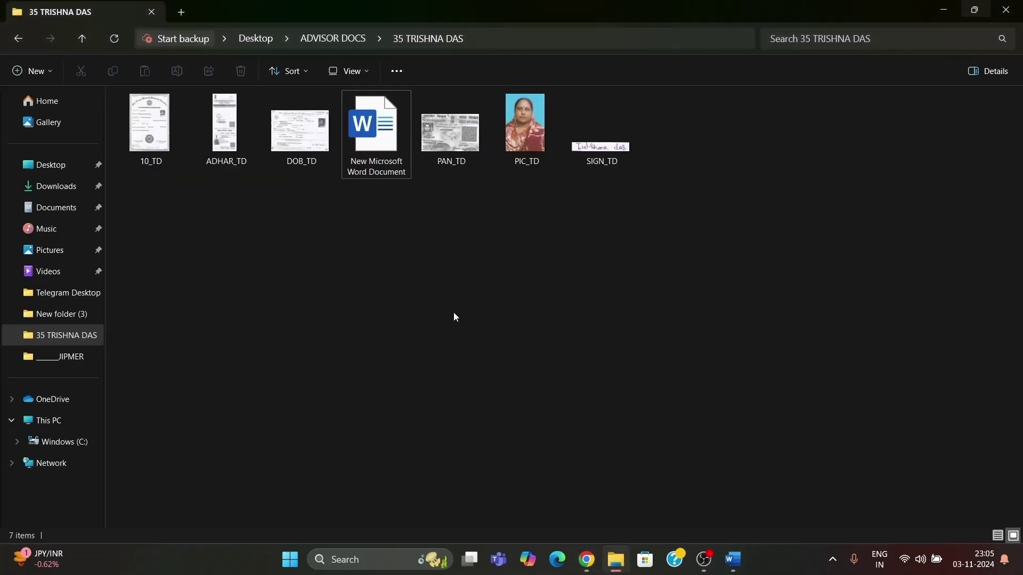
key(alt+Tab)
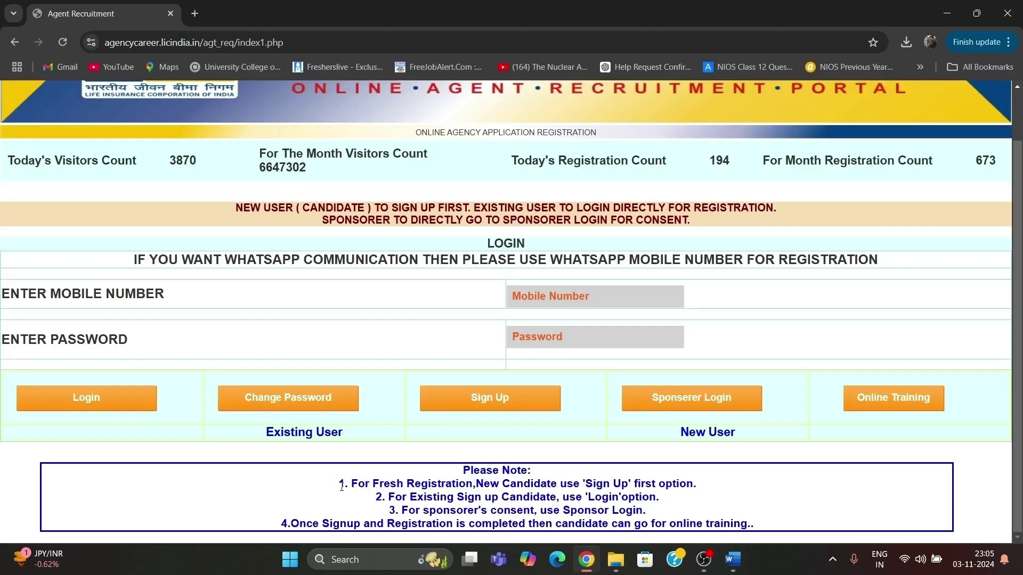
drag(352, 485, 723, 488)
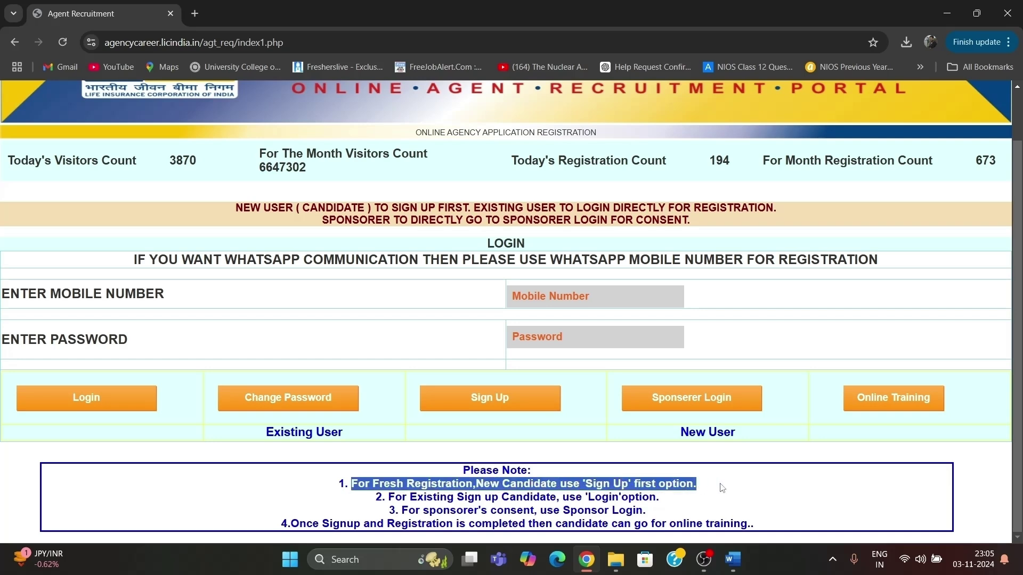
click(506, 412)
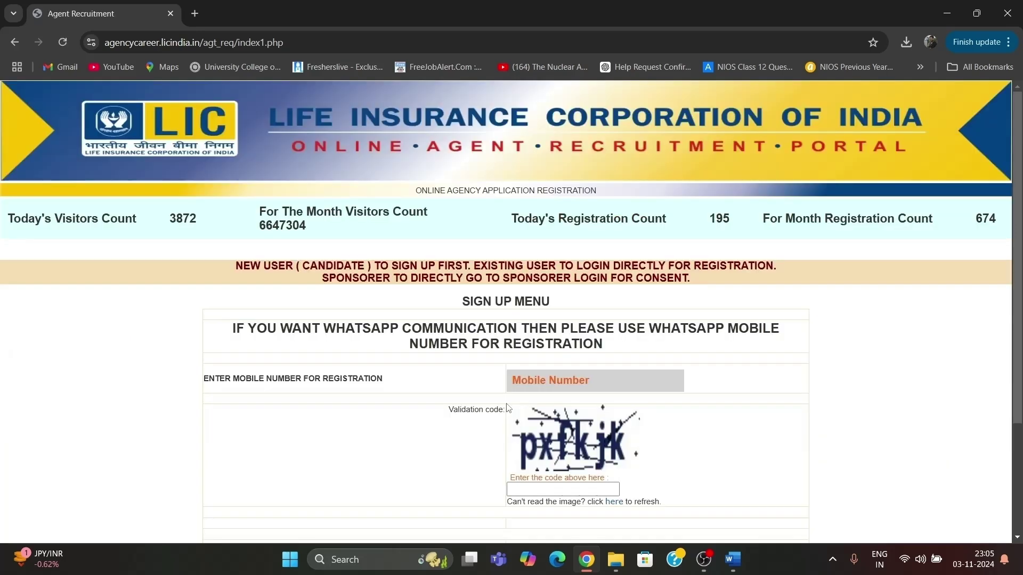
Submit the candidate's mobile number with the on-screen validation code.
scroll(508, 409, down, 1)
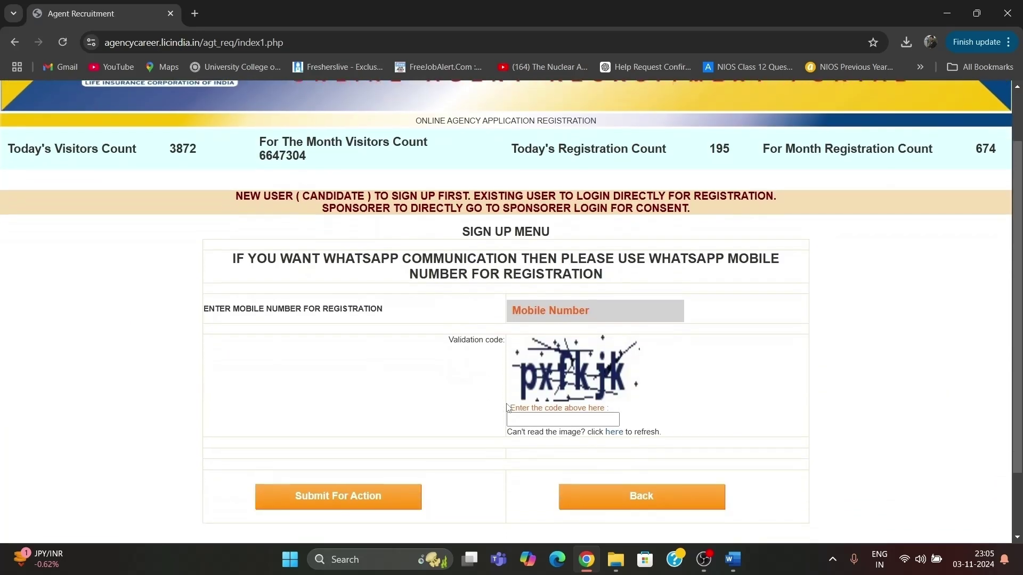
click(521, 303)
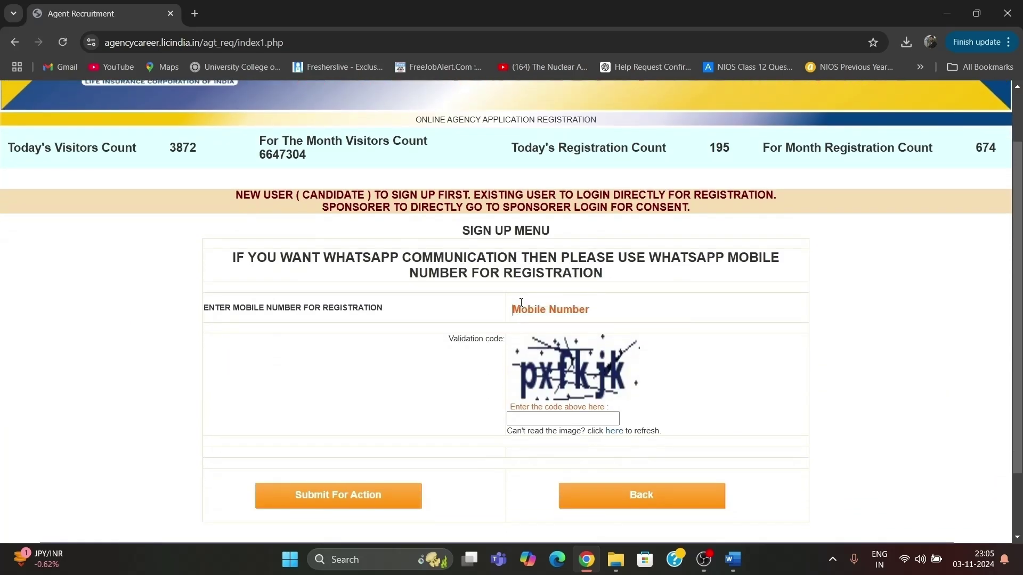
text(7)
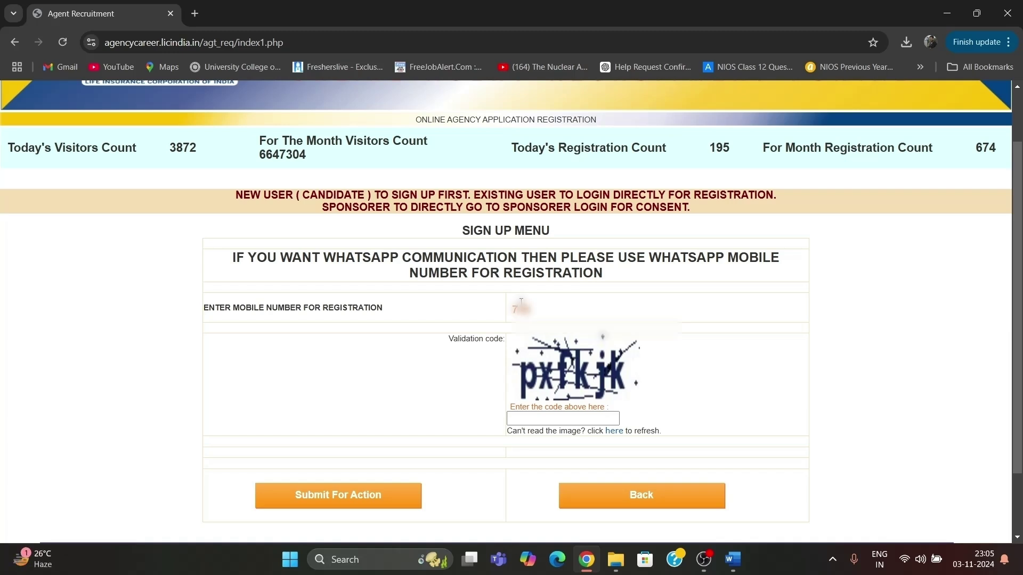
text(????????)
click(528, 418)
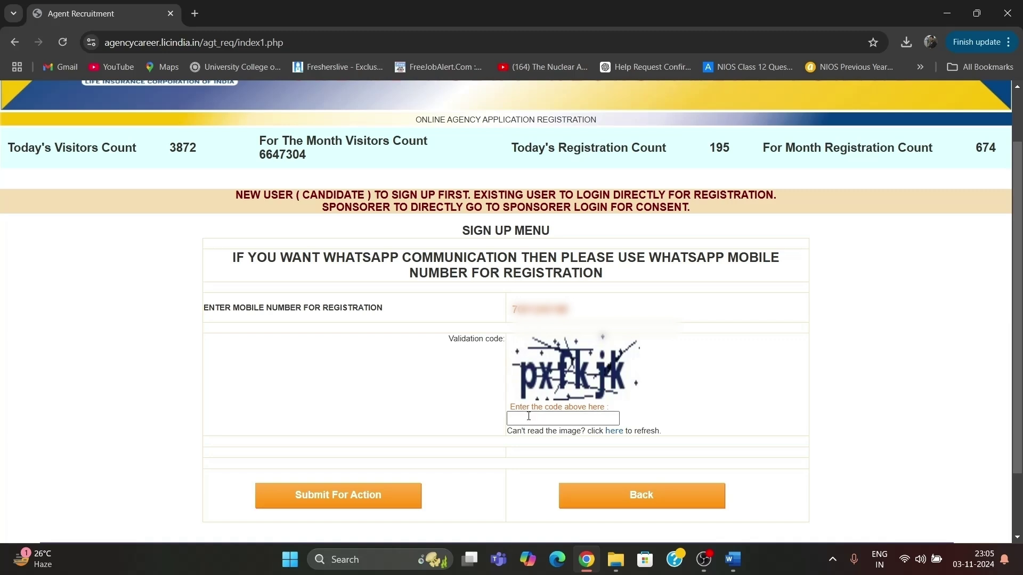
key(BackSpace)
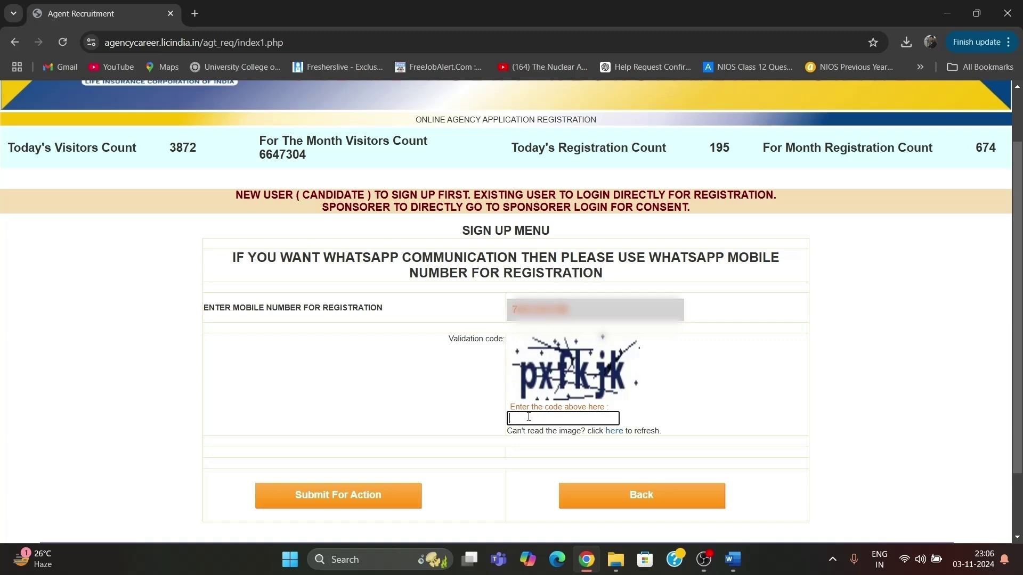
text(pxfkjk)
click(313, 500)
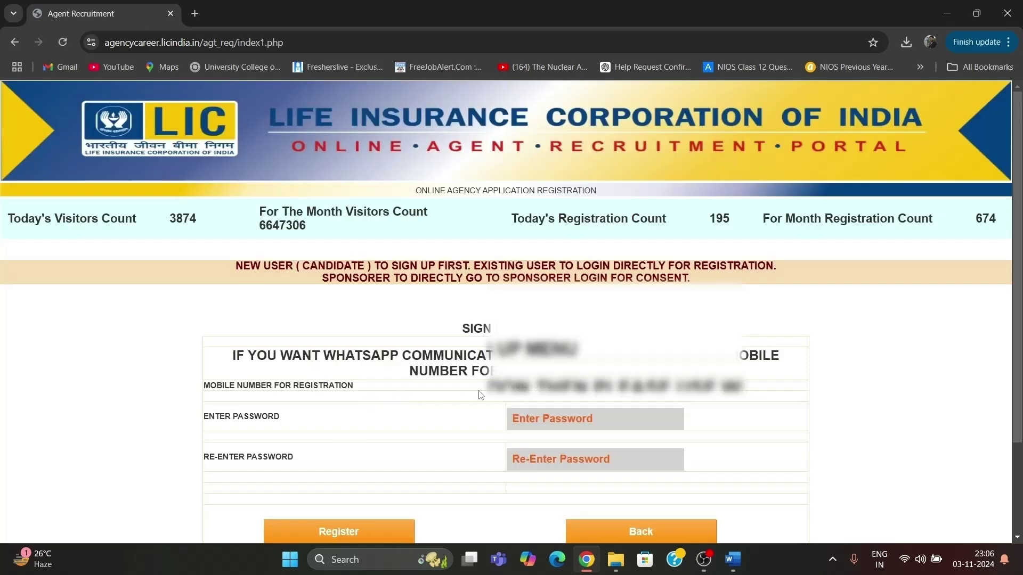
Enter the new account password twice and register the candidate.
click(532, 423)
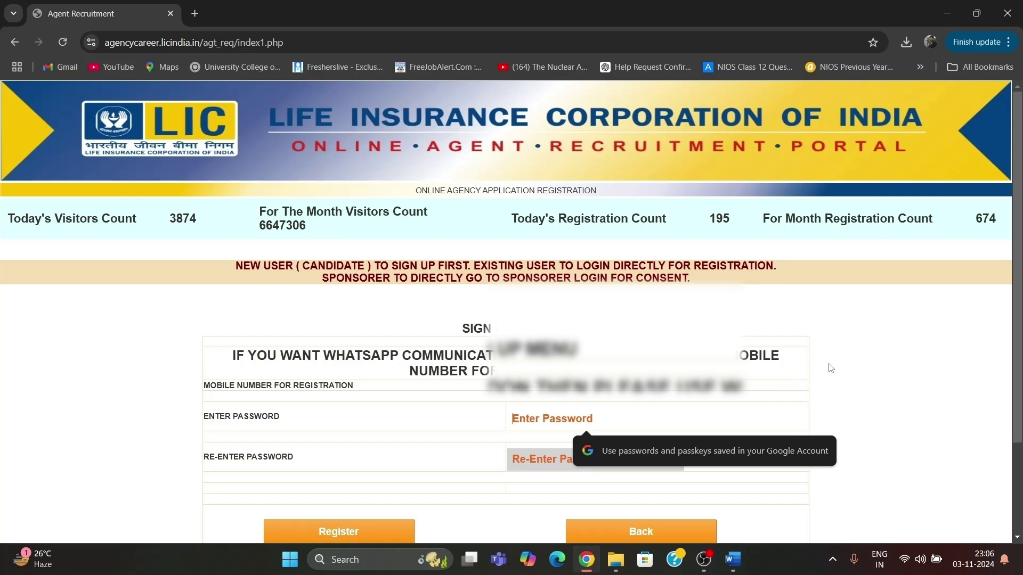
text(••••••••••)
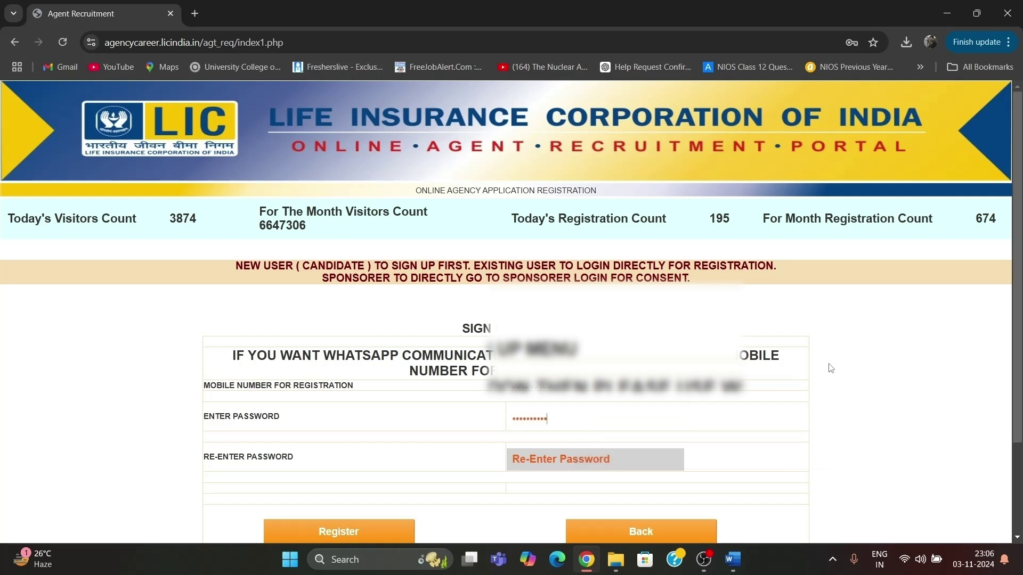
click(622, 466)
text(••••)
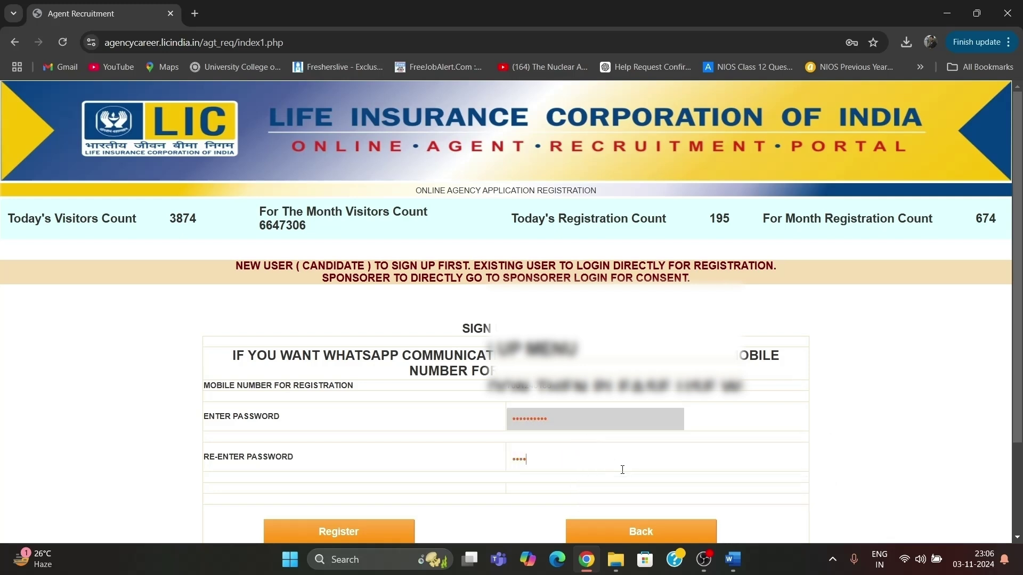
text(••••••)
scroll(532, 415, down, 1)
click(305, 494)
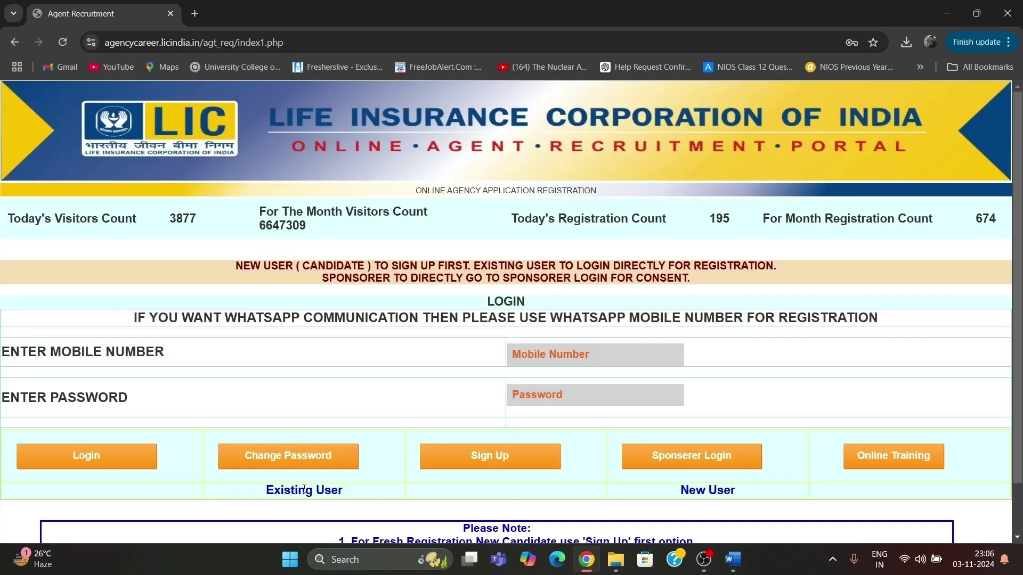
Log in with the candidate's registered mobile number and password.
click(507, 358)
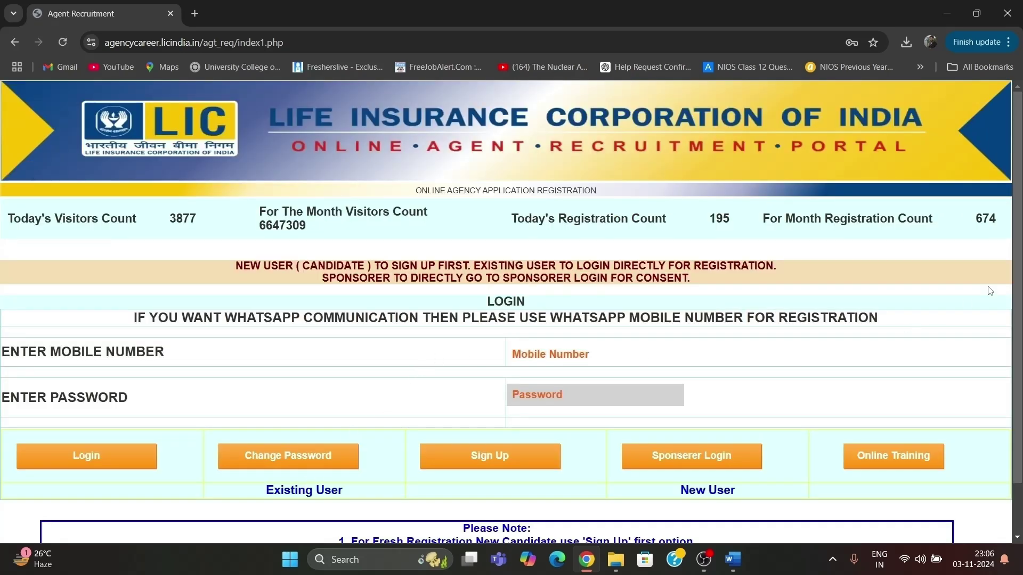
scroll(991, 291, down, 1)
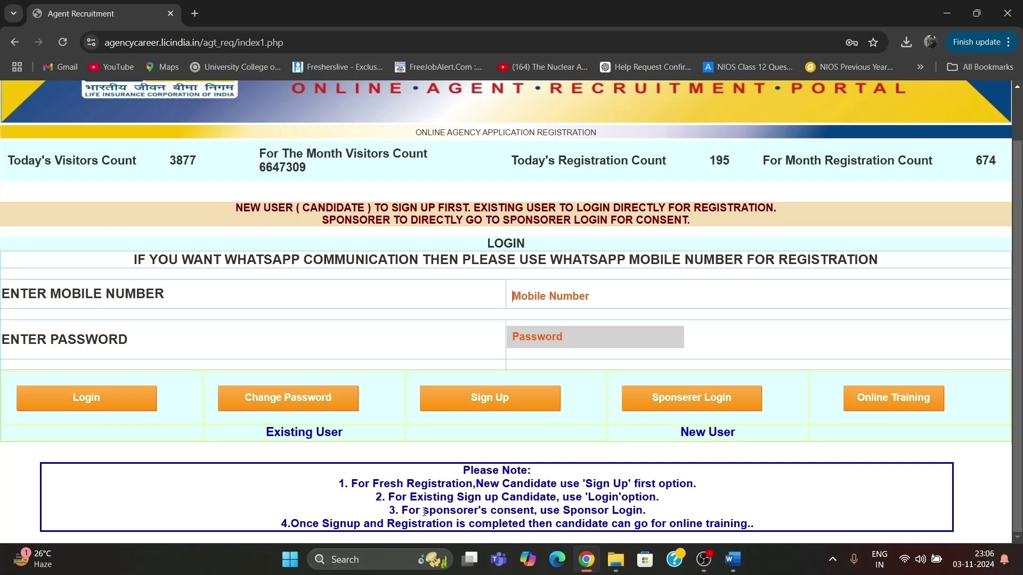
drag(386, 500, 678, 504)
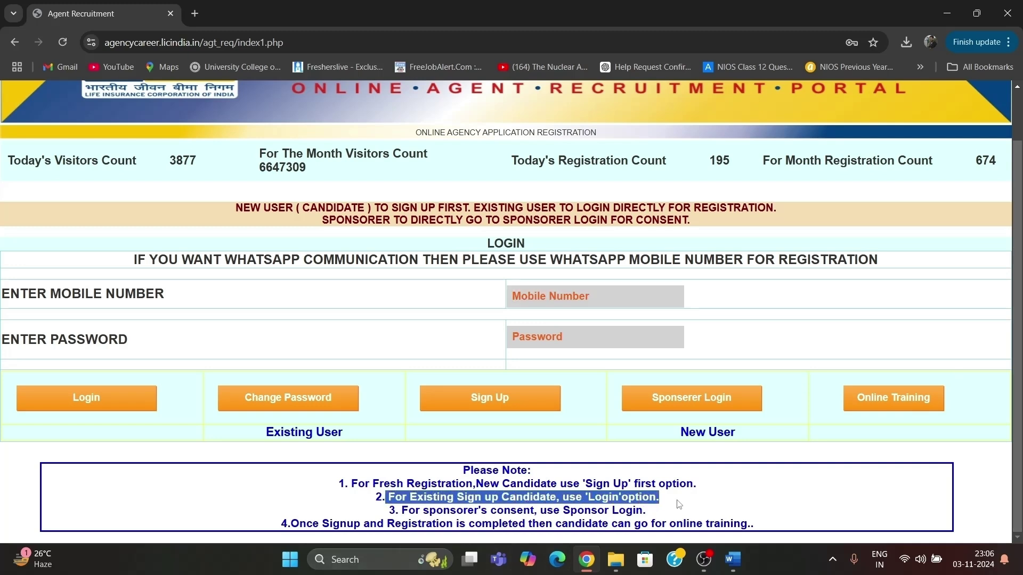
click(704, 503)
click(596, 301)
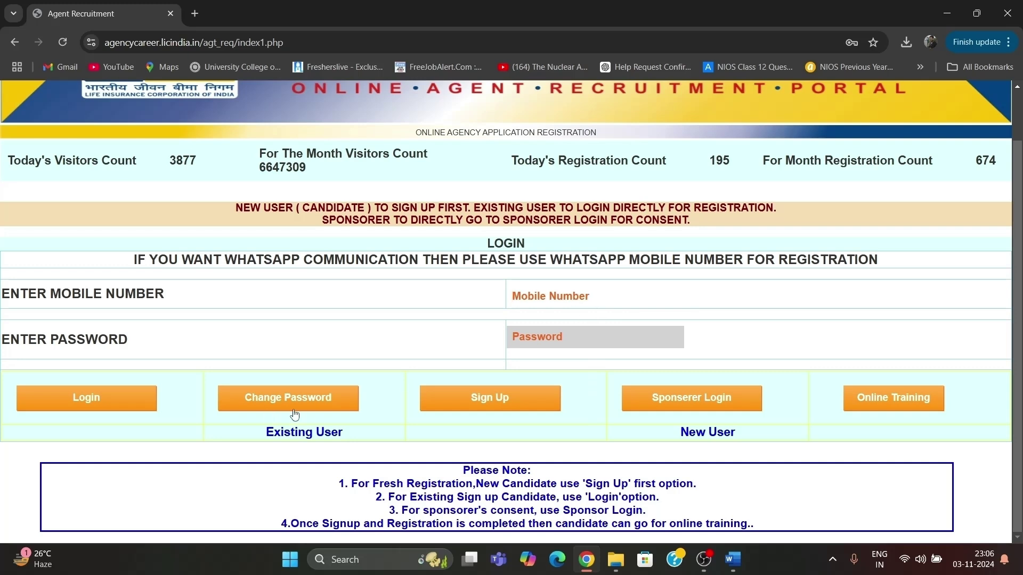
text(780000000)
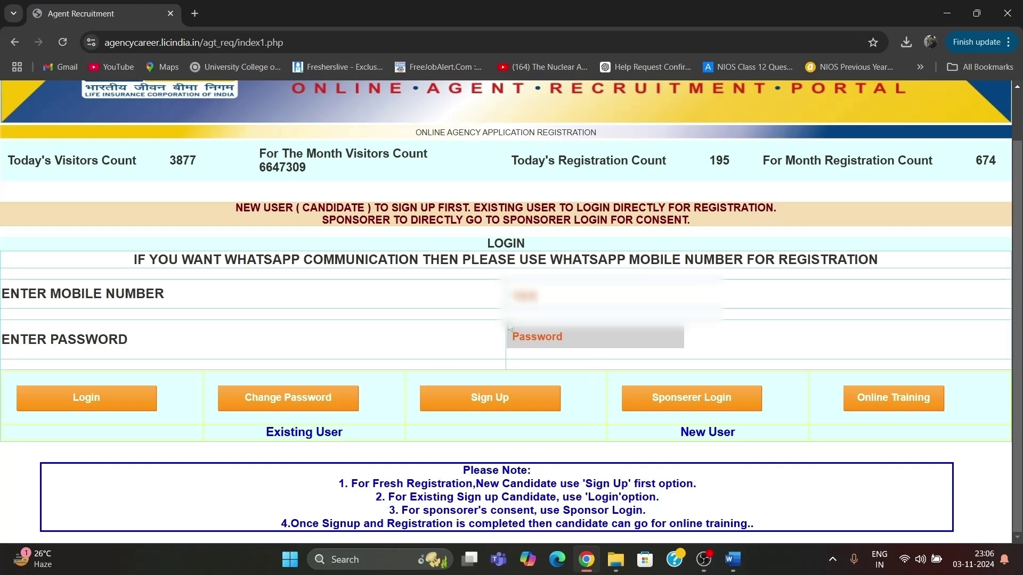
text(0)
click(521, 335)
text(0000000000)
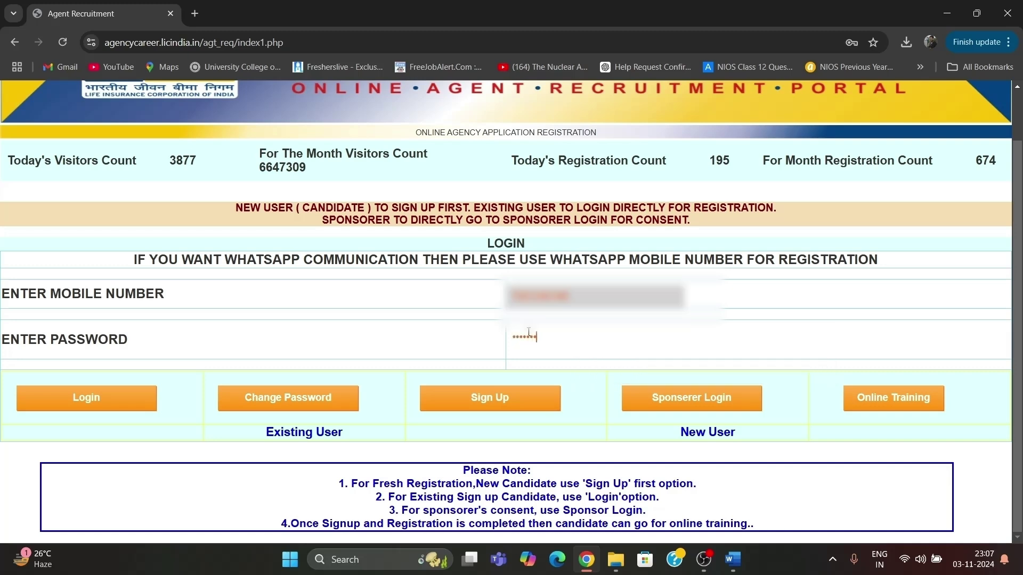
click(96, 399)
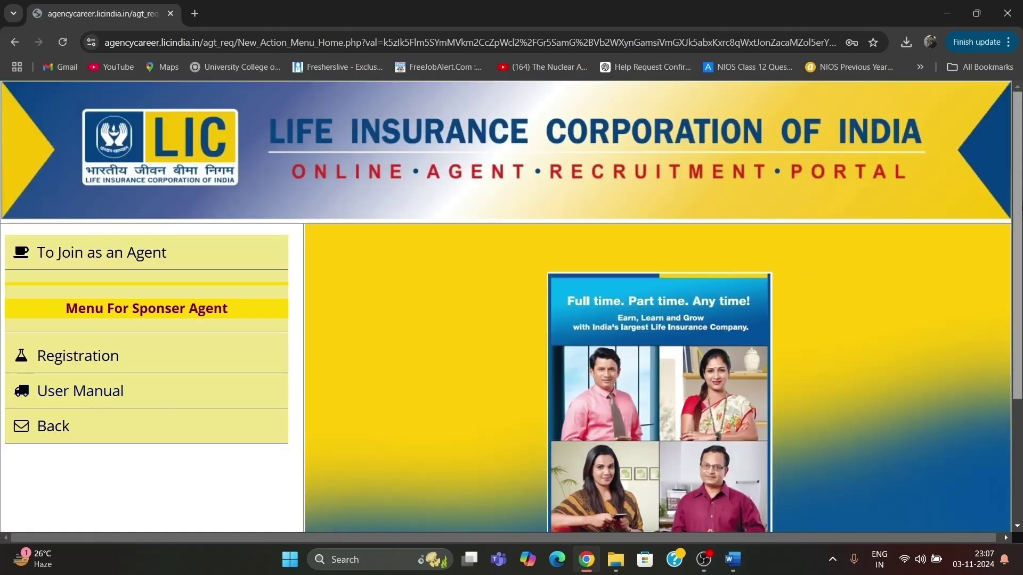
scroll(350, 224, down, 3)
Open the Sponsered Agent Form and choose Sponser Agent with sponsor type Development Officer.
scroll(350, 224, up, 3)
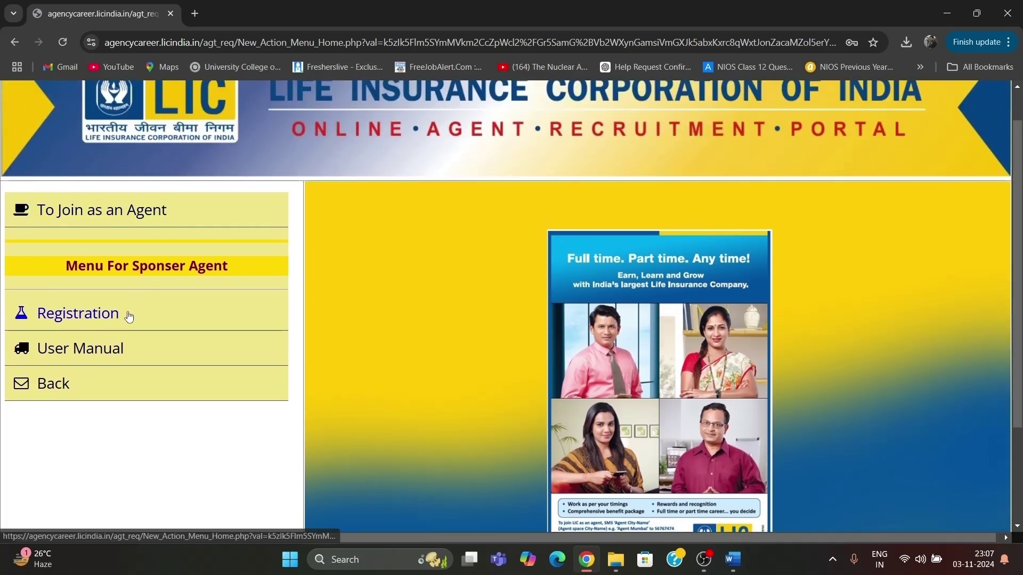
click(171, 219)
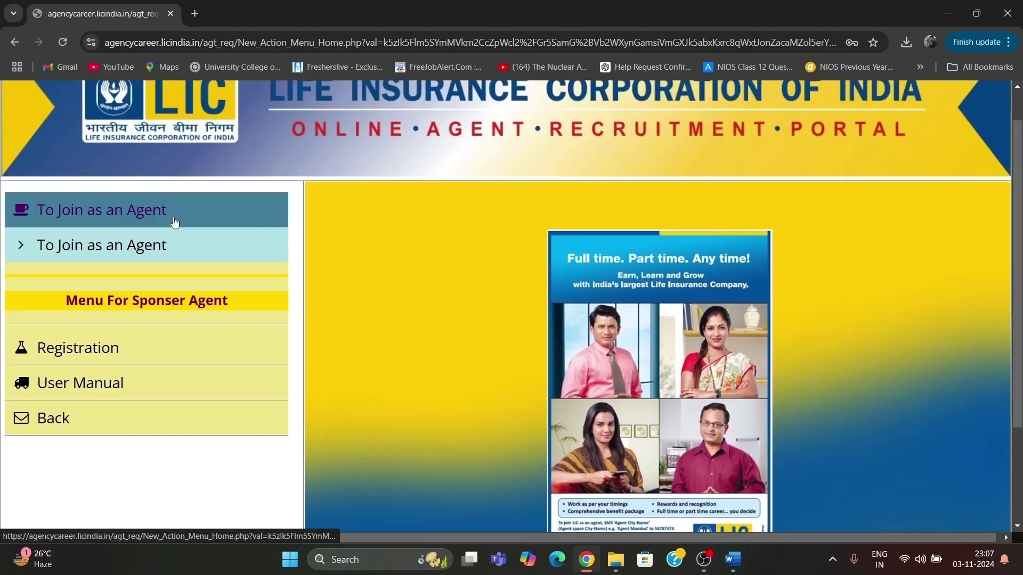
click(114, 341)
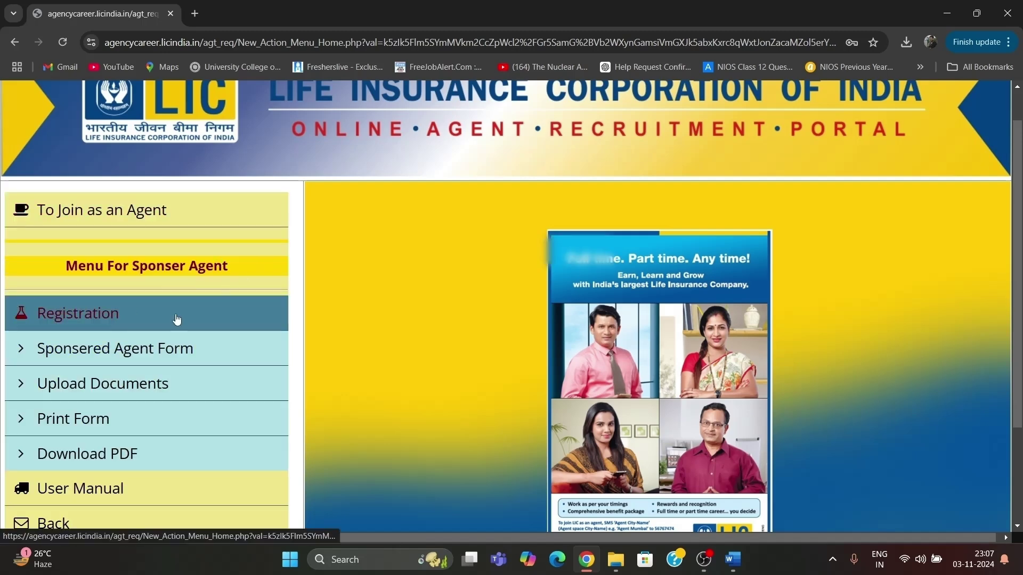
click(124, 348)
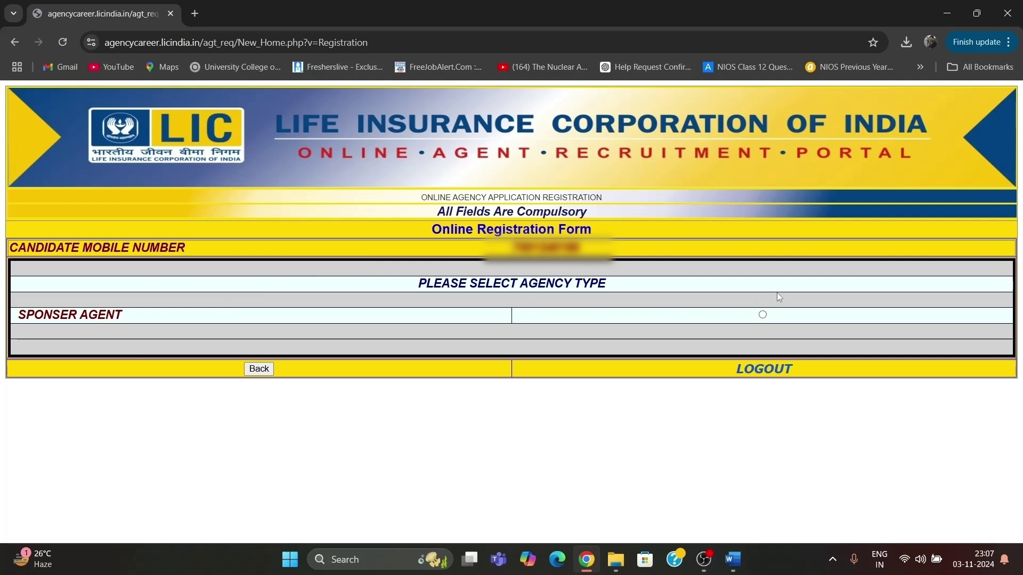
click(763, 315)
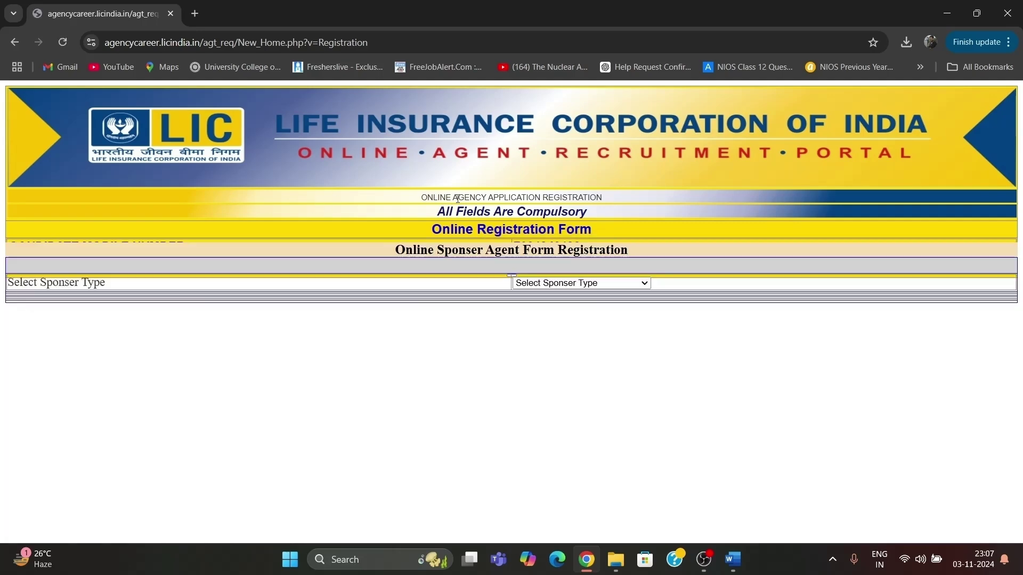
click(552, 285)
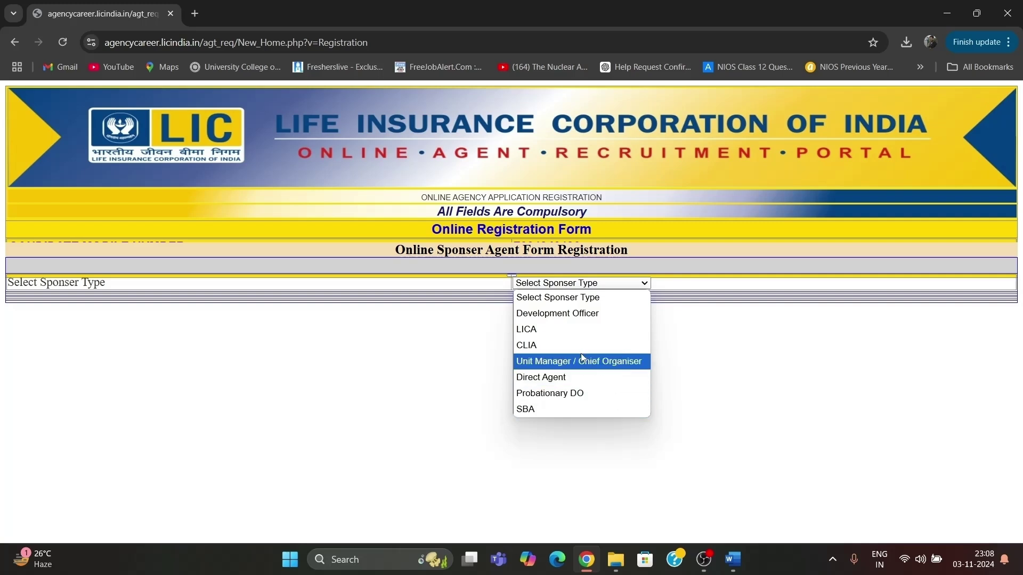
click(571, 315)
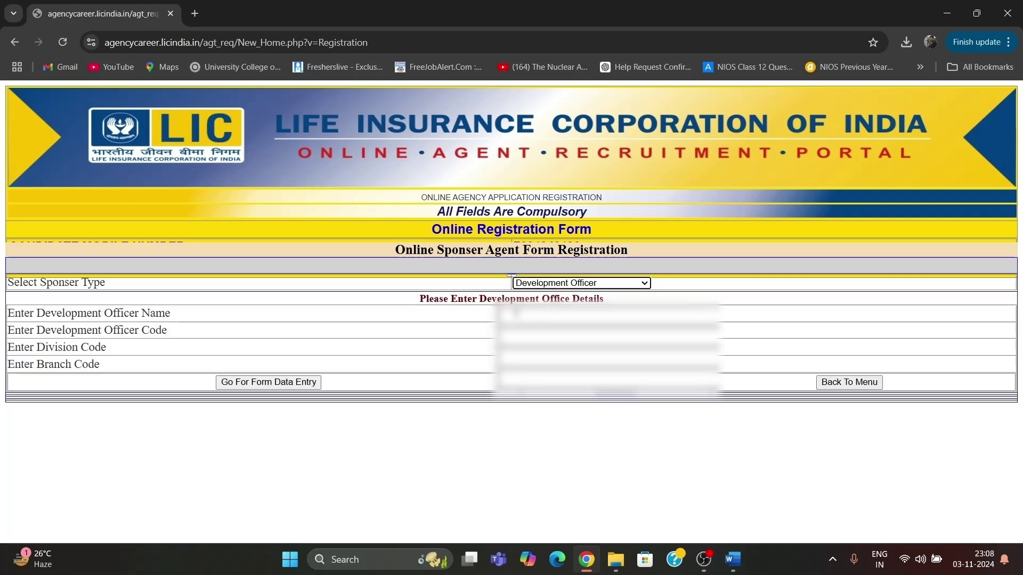
Fill in the Development Officer's name, officer code, division code and branch code.
click(517, 315)
text(????)
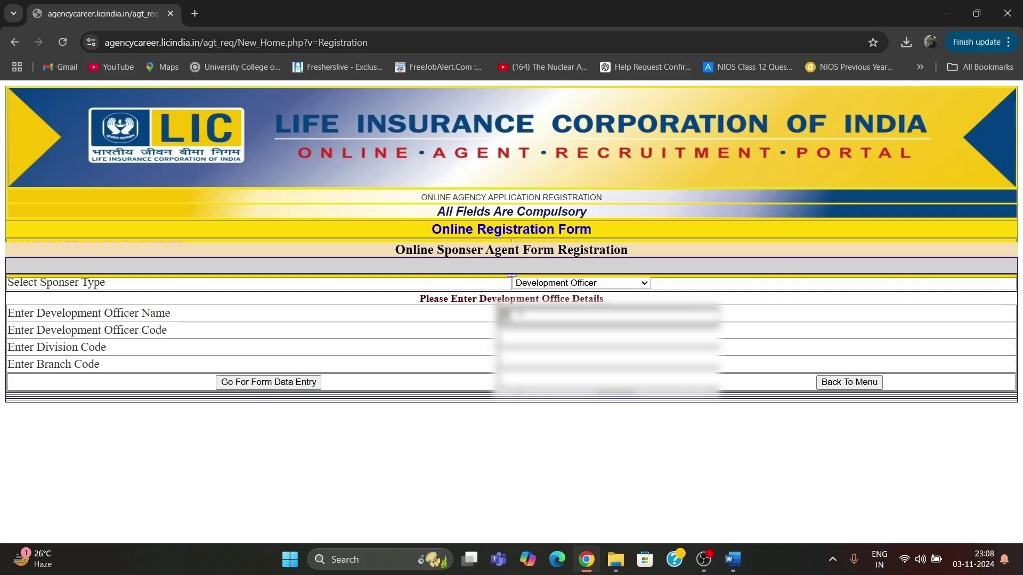
text(????????????)
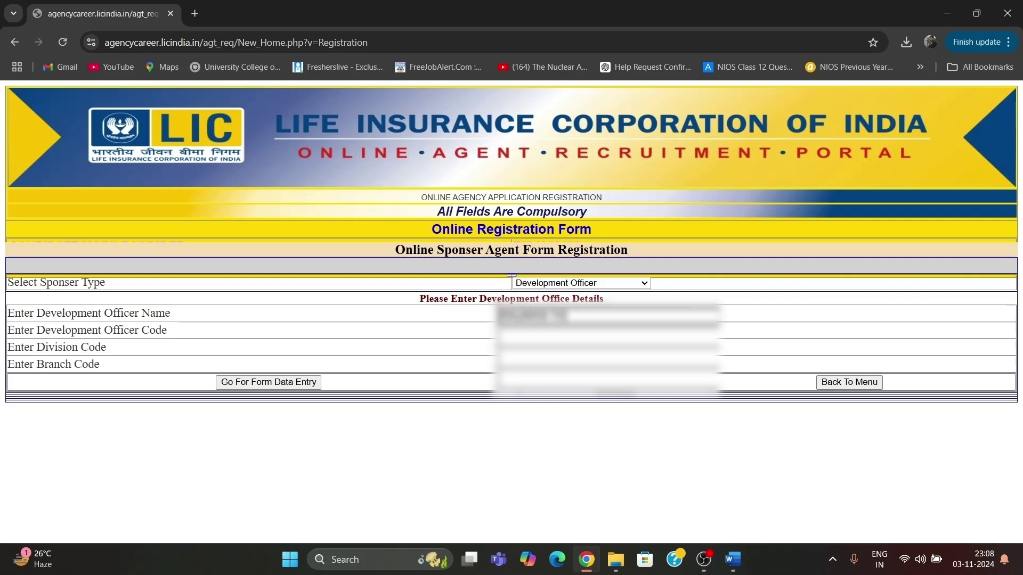
text(?)
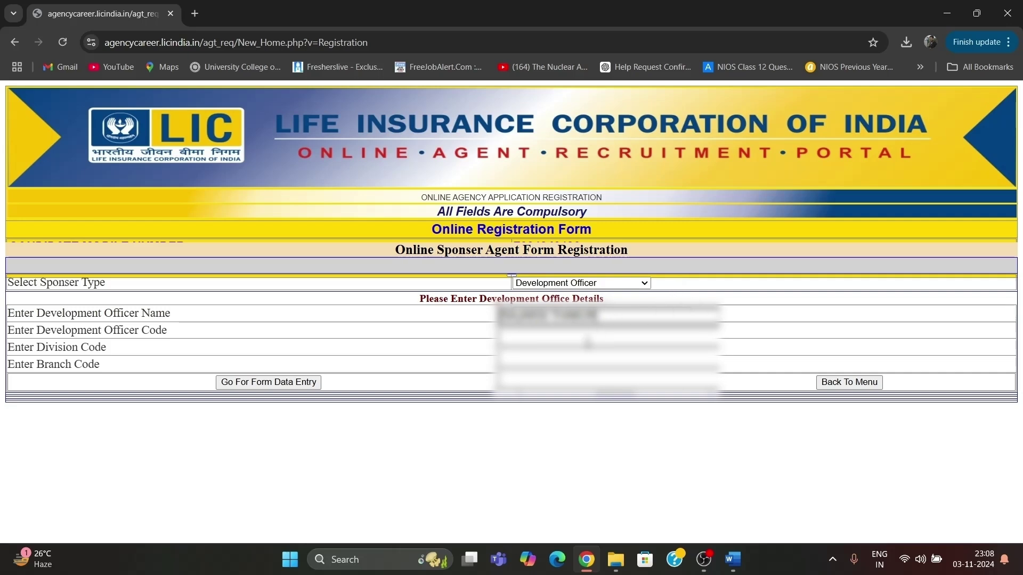
click(586, 341)
text(???????)
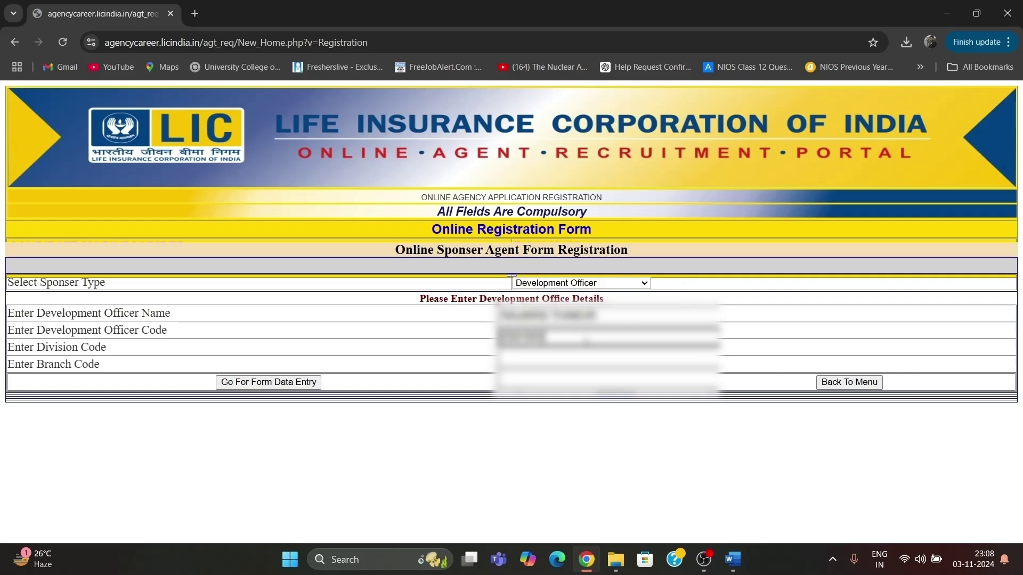
click(565, 354)
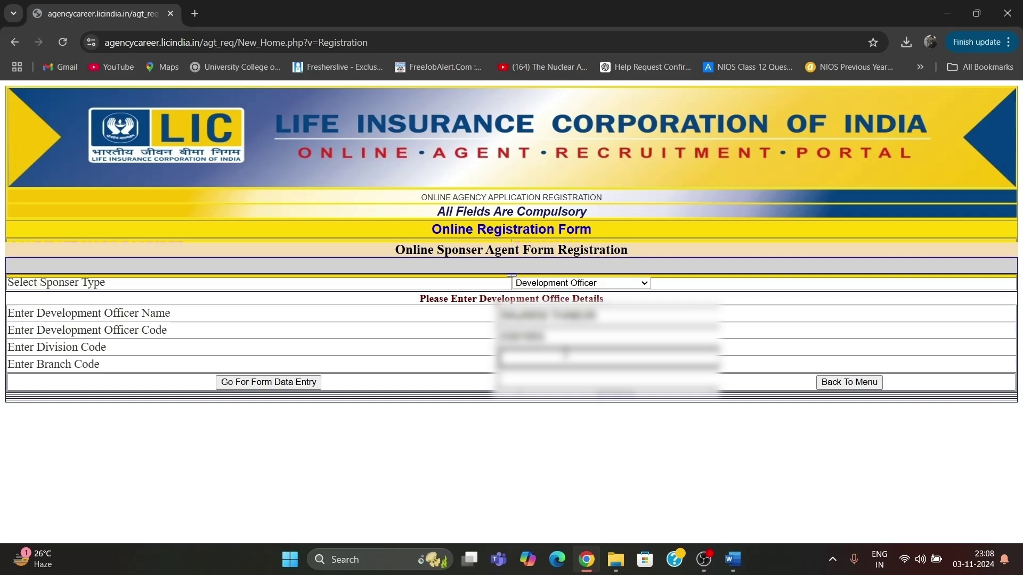
text(???)
click(540, 379)
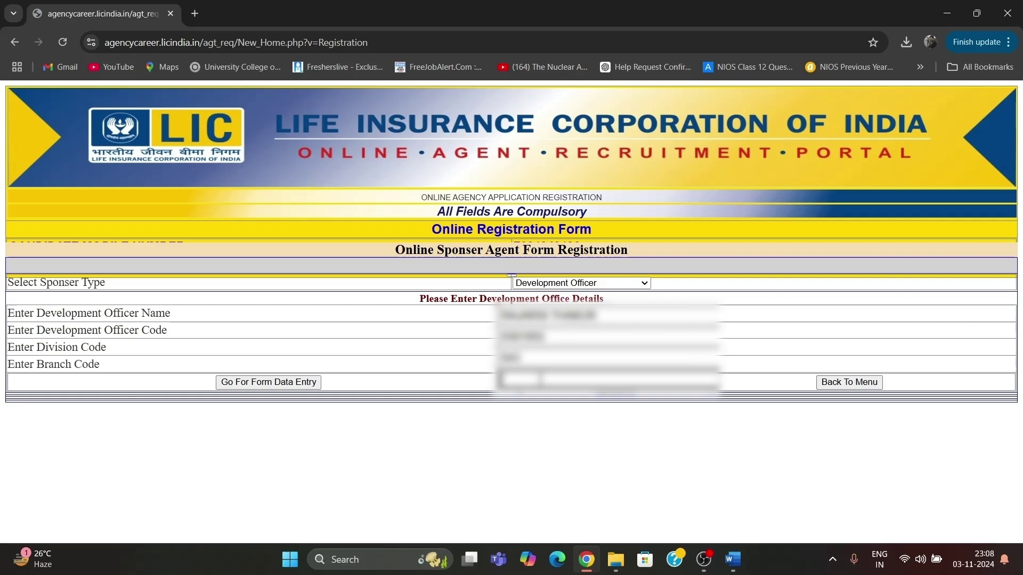
text(???)
Open the registration form, mark the number as WhatsApp Yes, and choose Normal Agent.
click(298, 383)
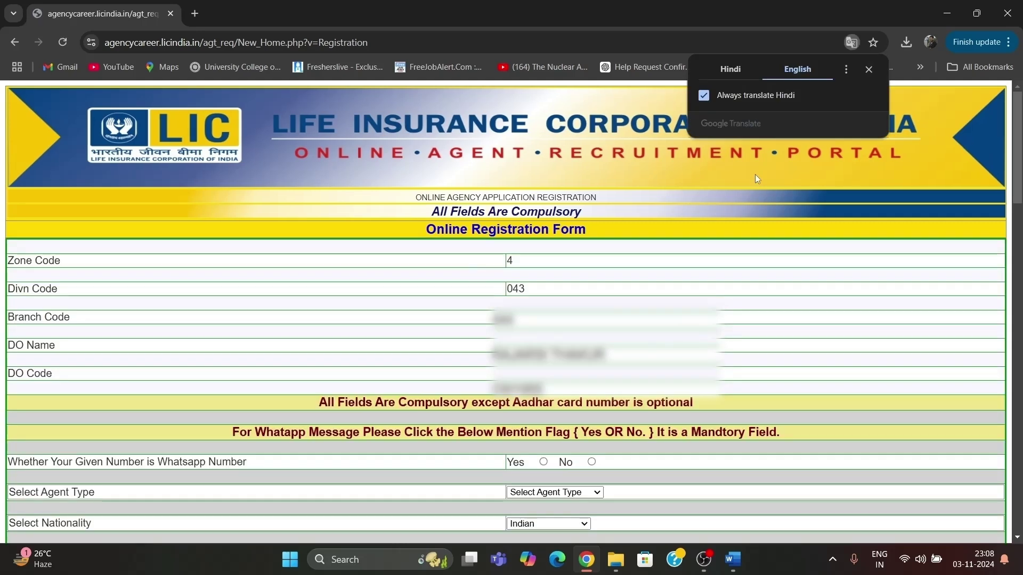
click(869, 69)
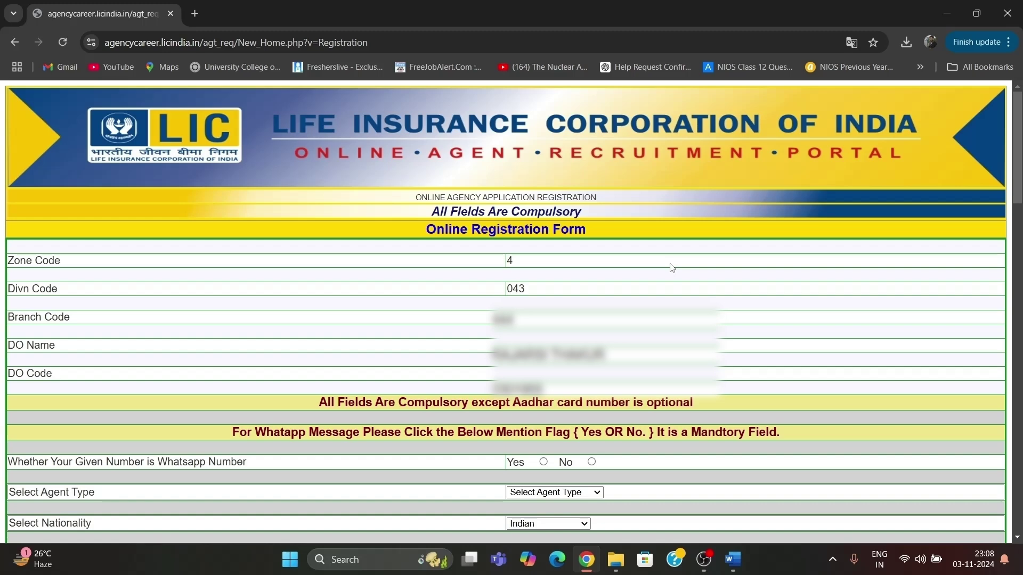
scroll(584, 188, down, 3)
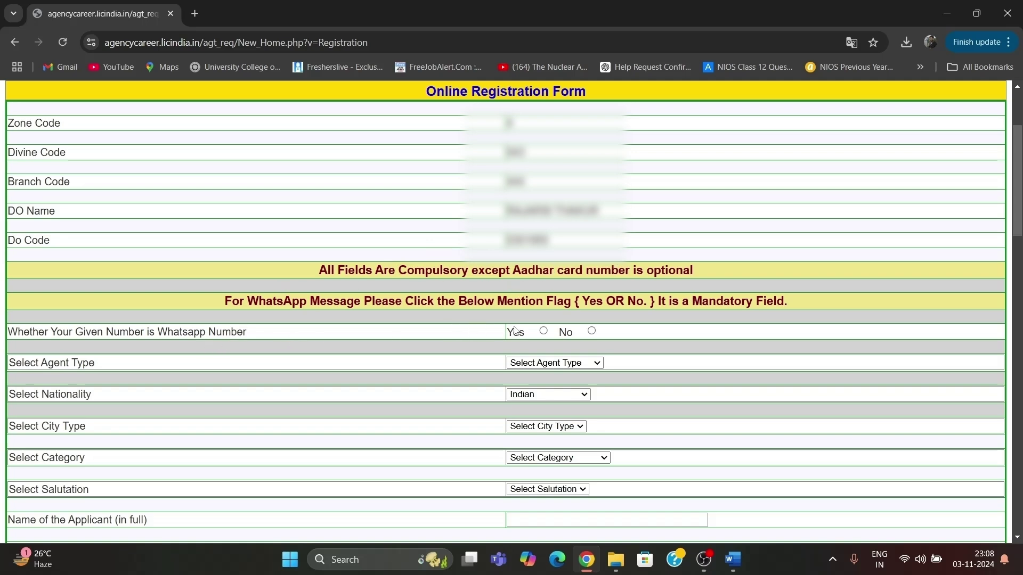
click(543, 331)
click(554, 364)
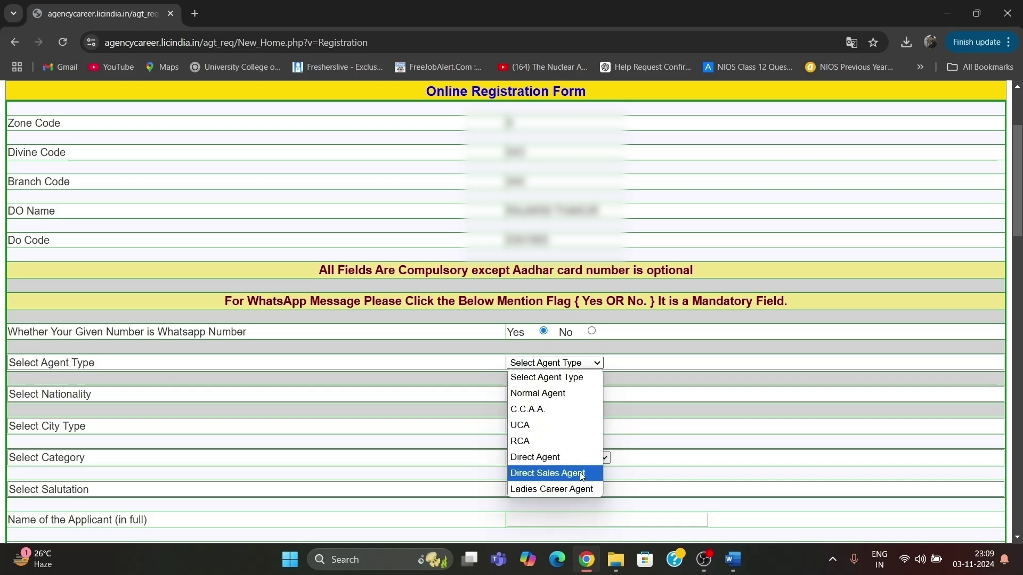
click(561, 392)
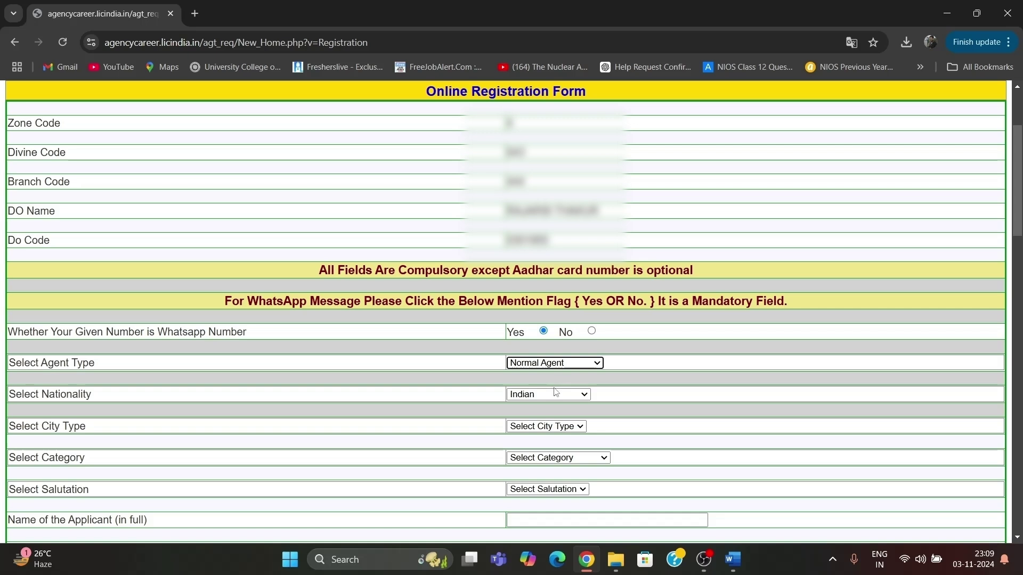
Set nationality Indian, city type Rural, category General and salutation Mrs.
click(557, 394)
click(548, 424)
click(543, 426)
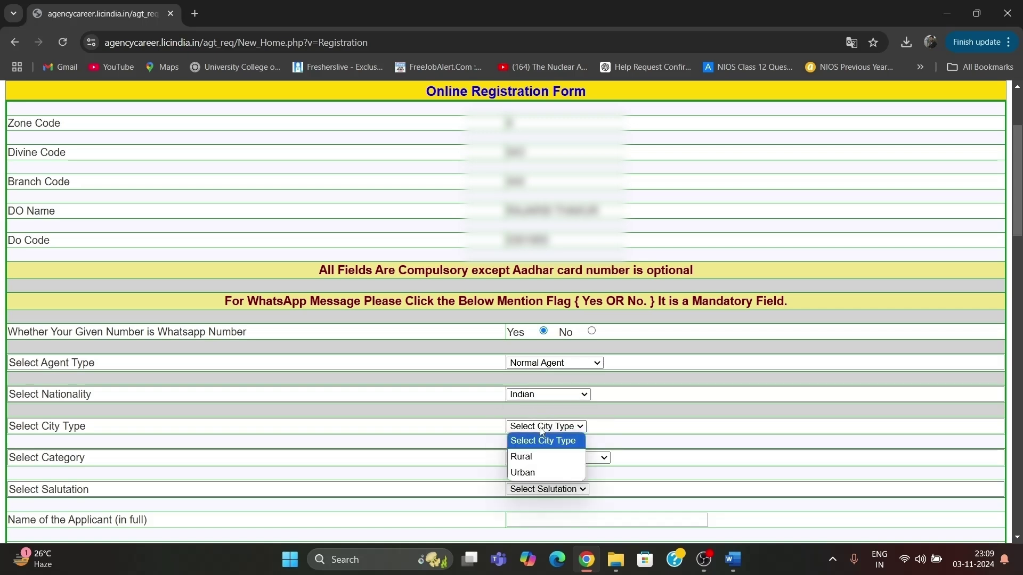
click(542, 456)
click(543, 461)
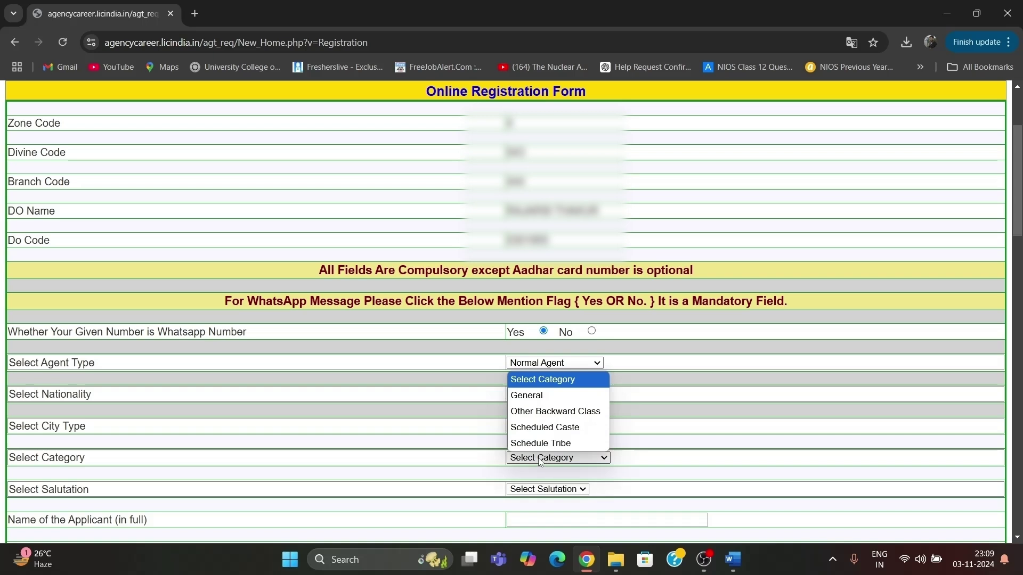
click(535, 397)
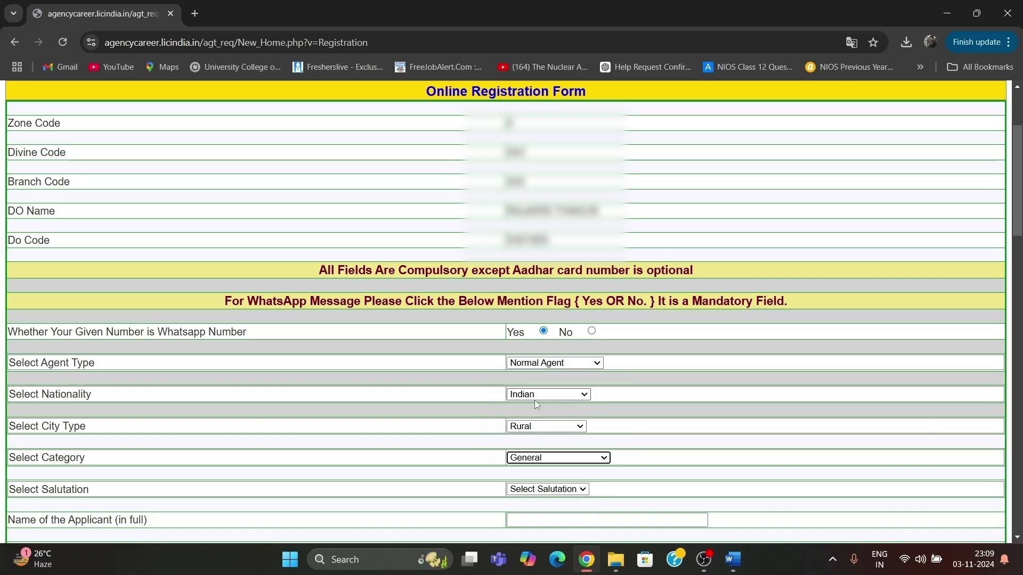
click(524, 488)
click(528, 432)
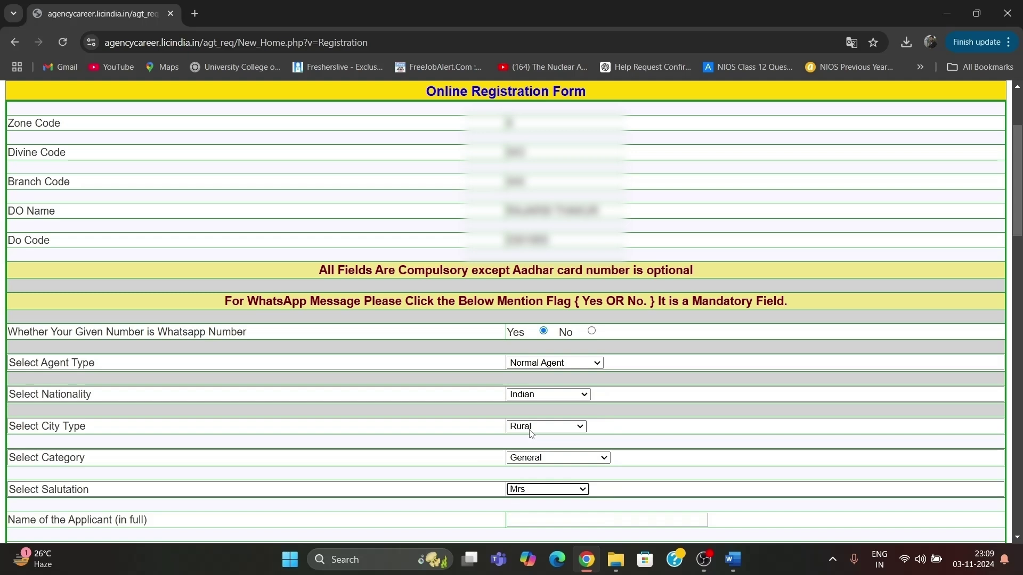
scroll(996, 213, down, 5)
click(525, 273)
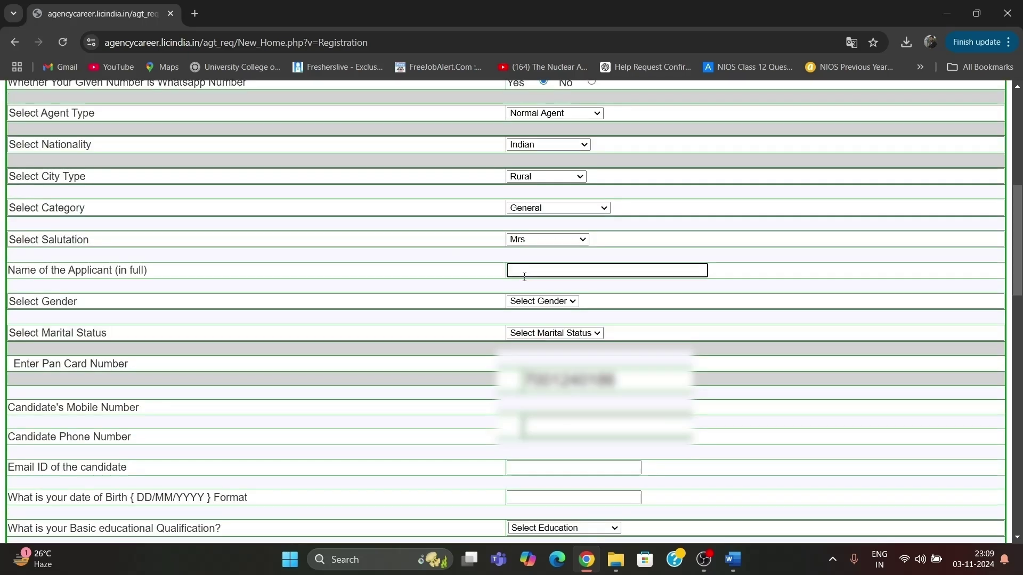
Enter the applicant's full name and set gender Female and marital status Married.
click(554, 301)
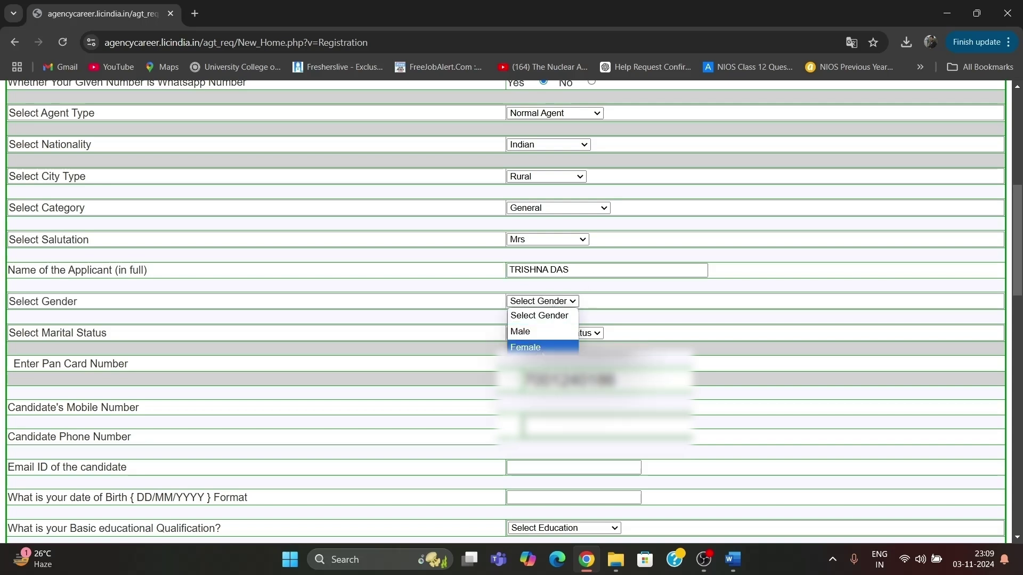
click(543, 347)
click(539, 332)
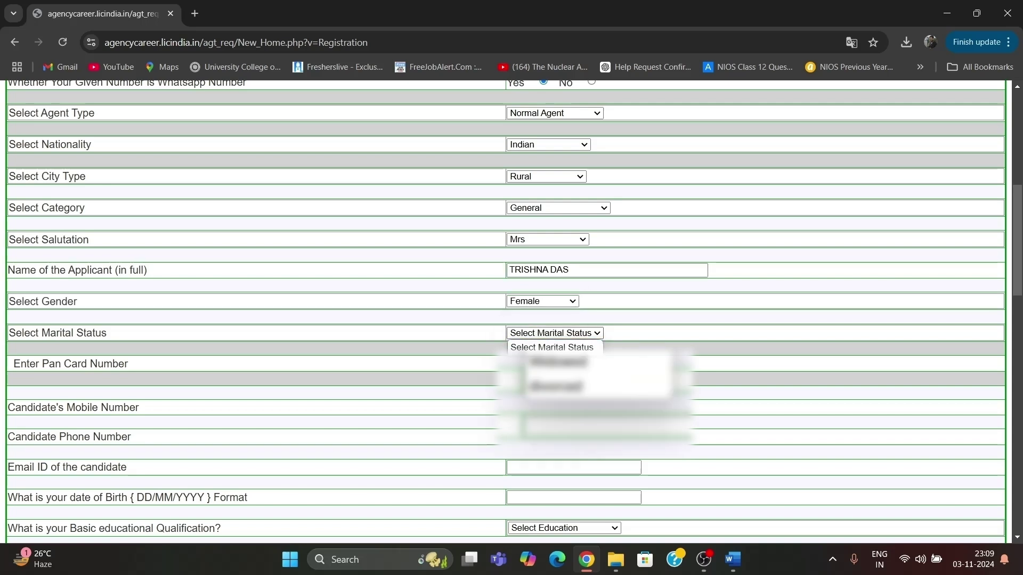
click(535, 376)
click(561, 335)
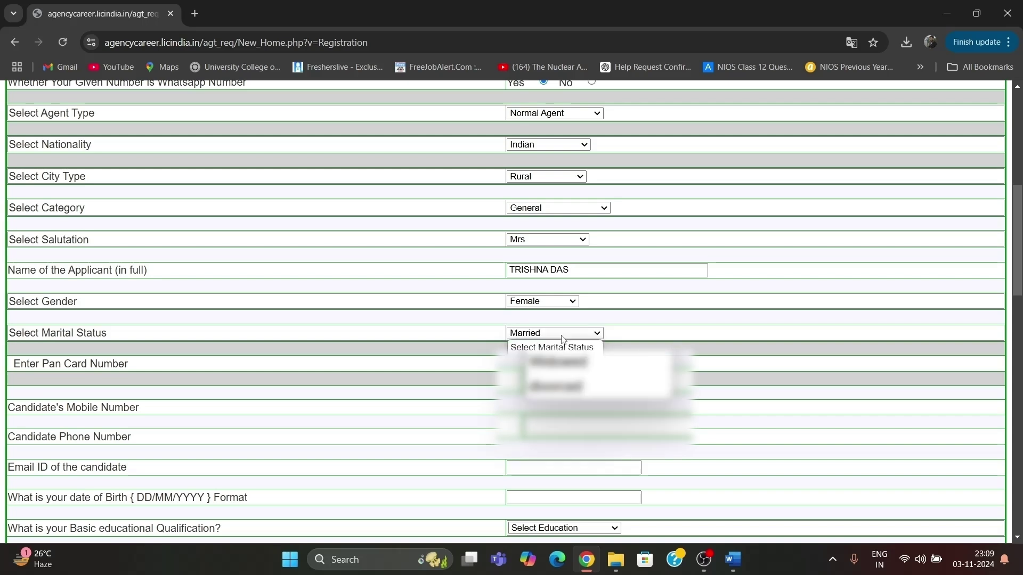
click(544, 376)
click(554, 364)
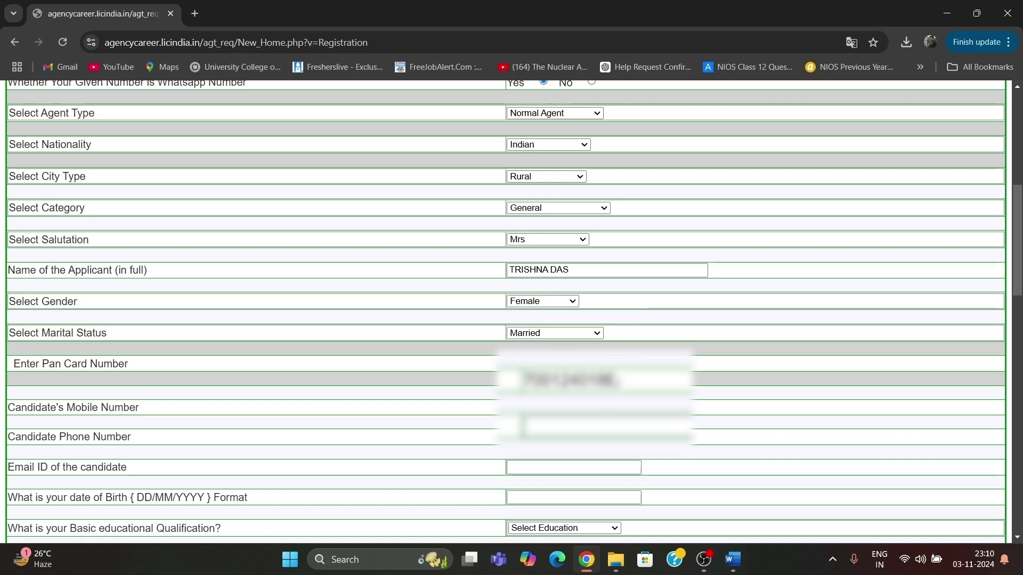
Enter the candidate's contact number and choose 10th Pass / Matriculation as qualification.
click(595, 425)
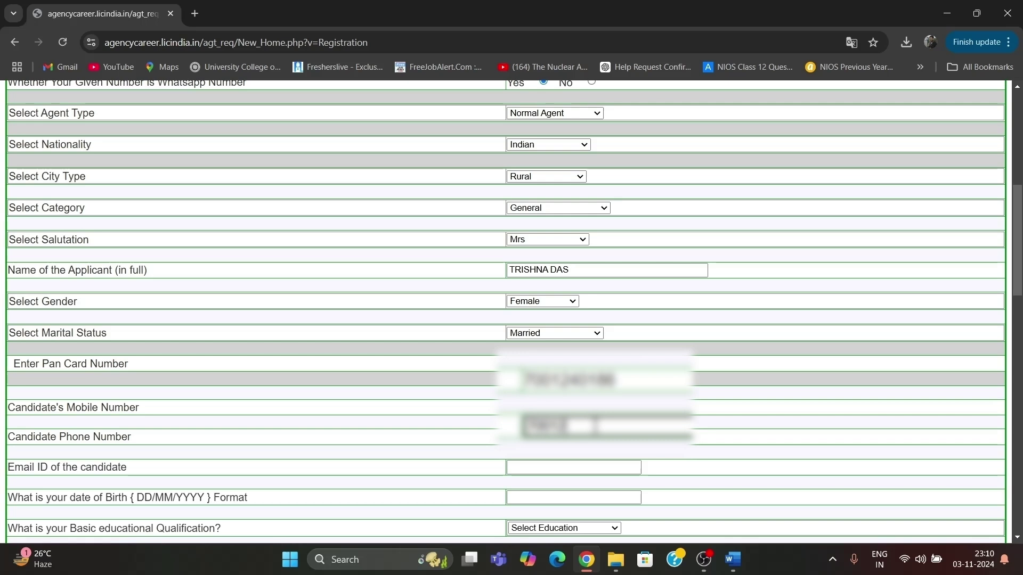
scroll(564, 467, down, 1)
click(565, 467)
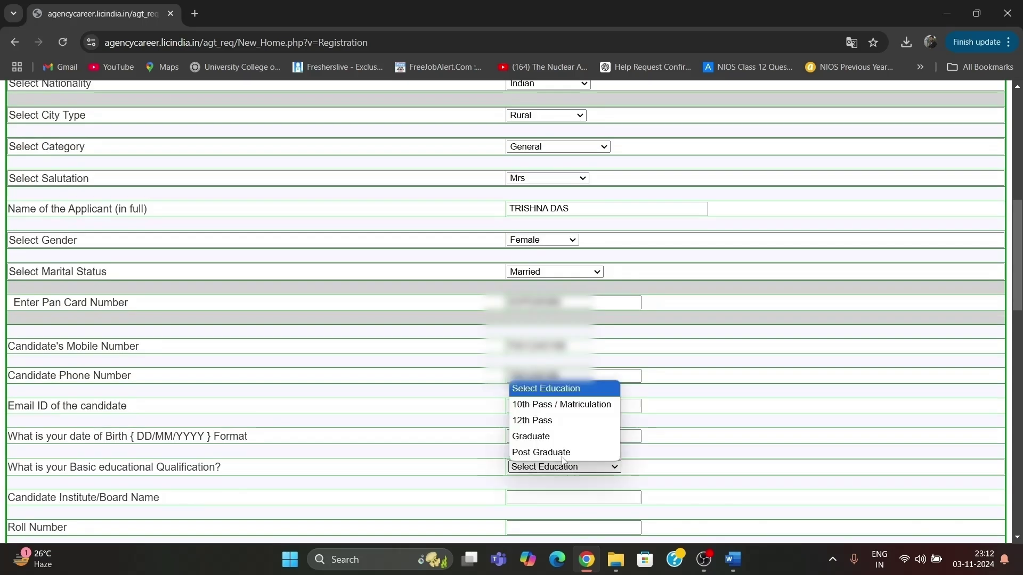
click(586, 404)
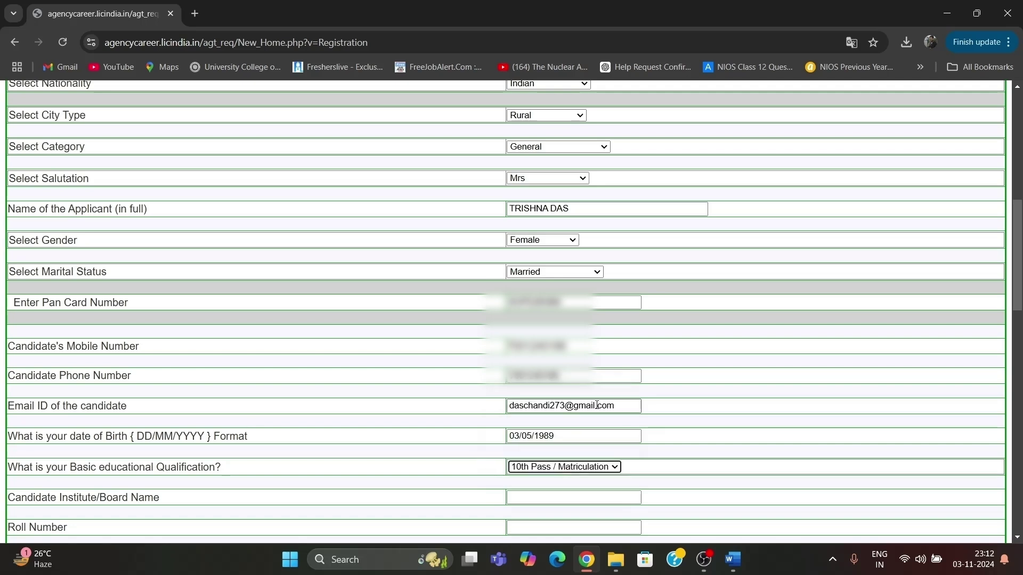
scroll(598, 409, down, 1)
Enter 'WEST BENGAL BOARD OF MADRASAH EDUCATION' as the Institute/Board Name.
click(580, 412)
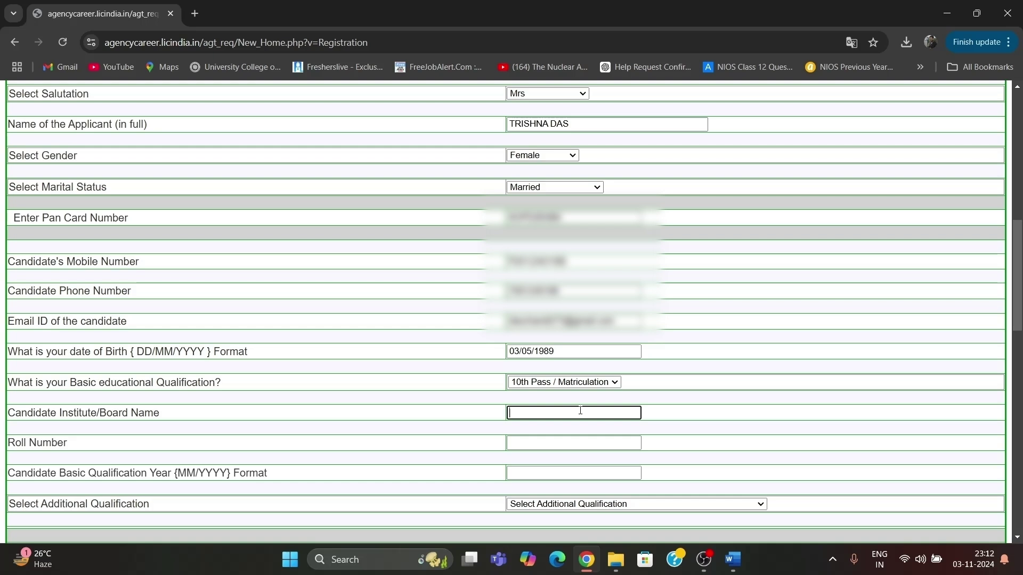
text(WB)
key(BackSpace)
key(BackSpace)
text(WEST BENGAL BOARD OF )
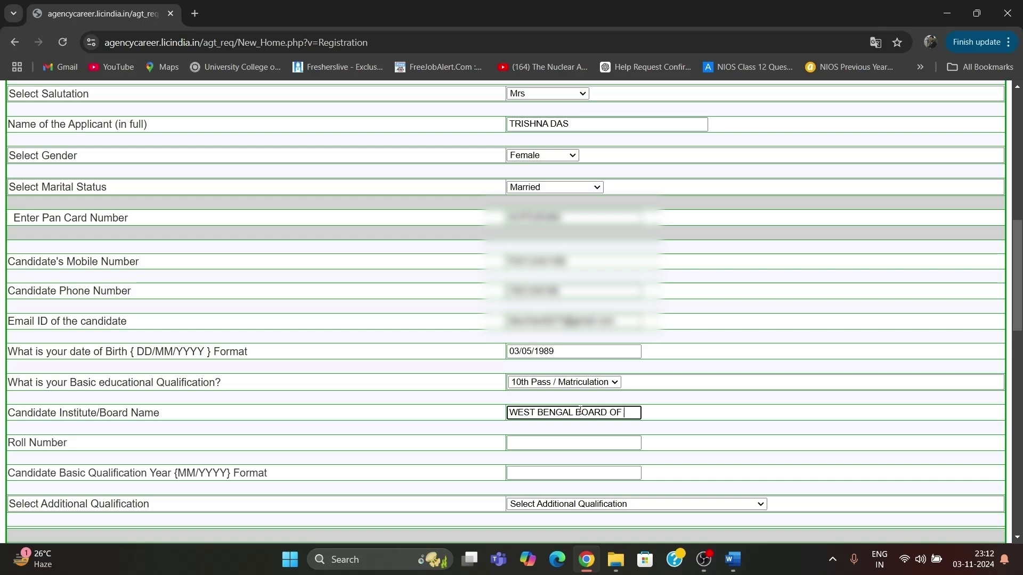
text(MADRASAH)
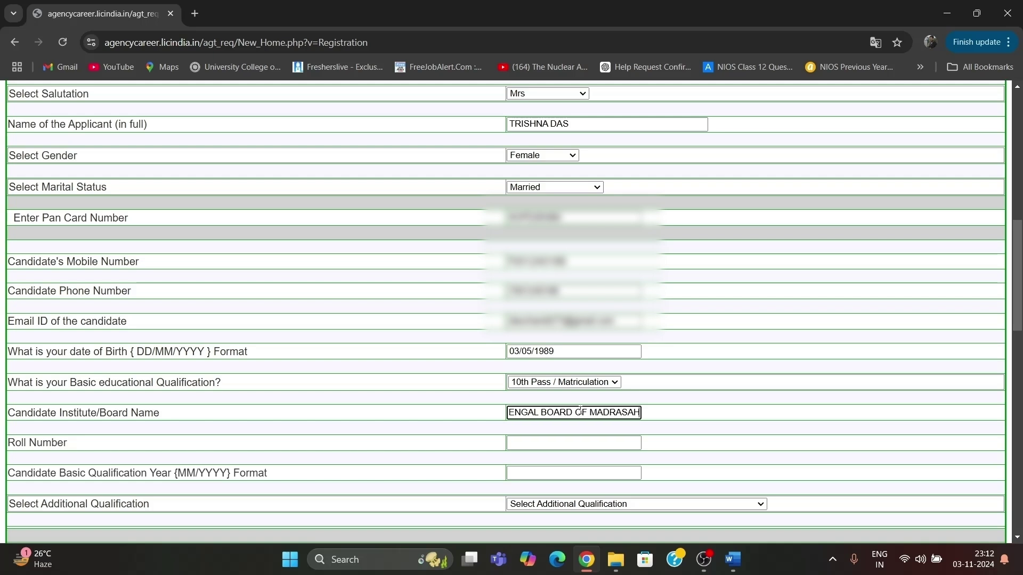
text( EDUCATION)
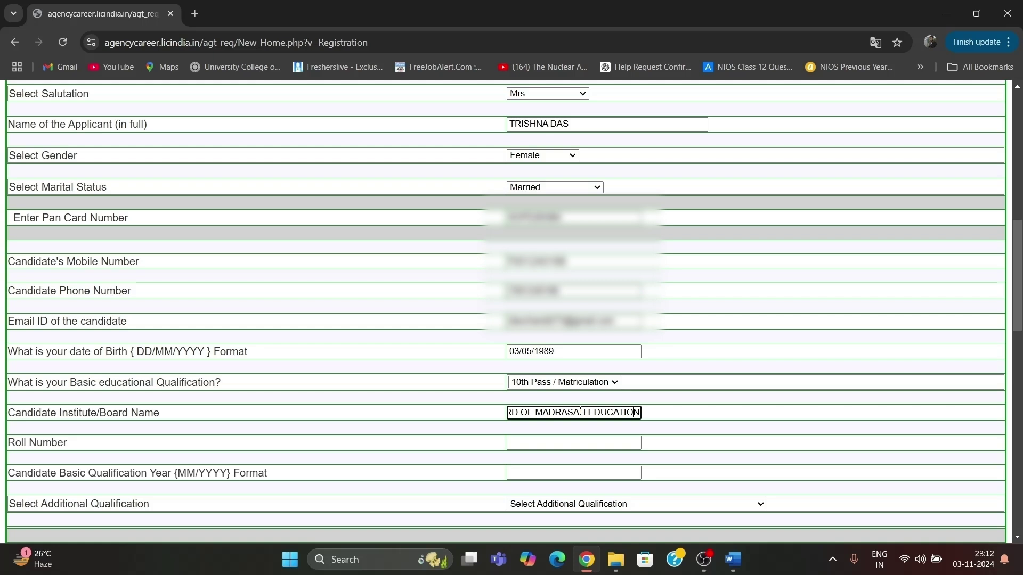
key(Left)
key(Left)
key(Left)
key(Left)
key(Left)
key(Left)
key(Left)
key(Left)
key(Left)
key(Left)
key(Left)
key(Left)
key(Left)
key(Left)
key(Left)
key(Left)
key(Left)
key(Left)
key(Left)
key(Left)
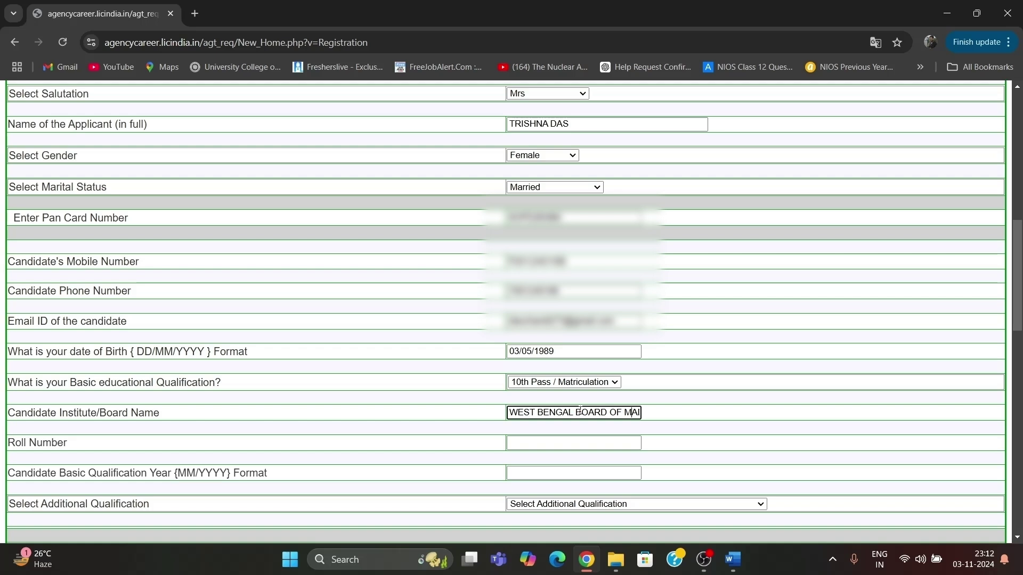
key(Right)
key(Right)
key(Right)
key(Right)
key(Right)
key(Right)
key(Right)
key(Right)
key(Right)
key(Right)
key(Right)
key(Right)
key(Right)
key(Right)
key(Right)
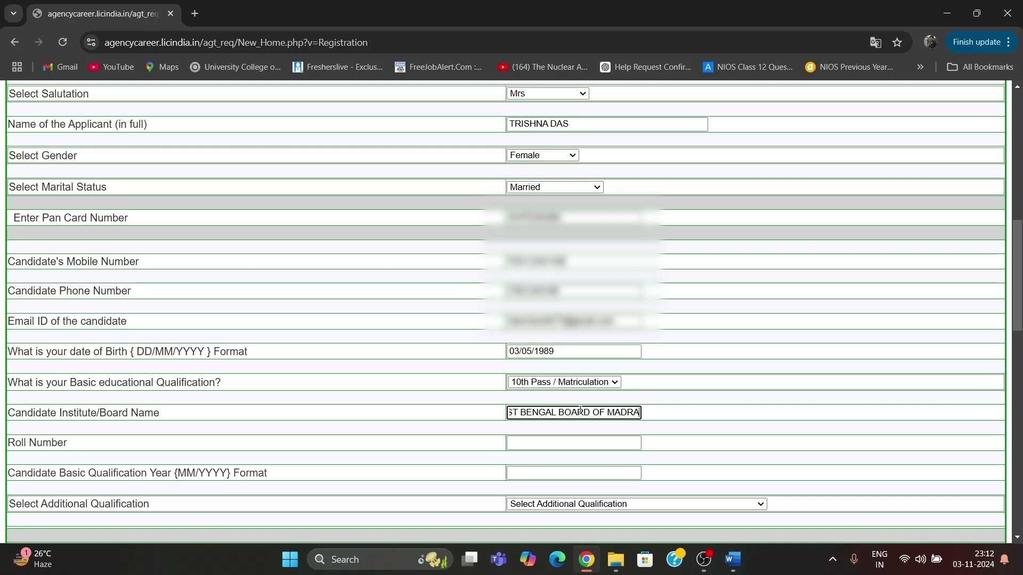
key(Right)
key(Right)
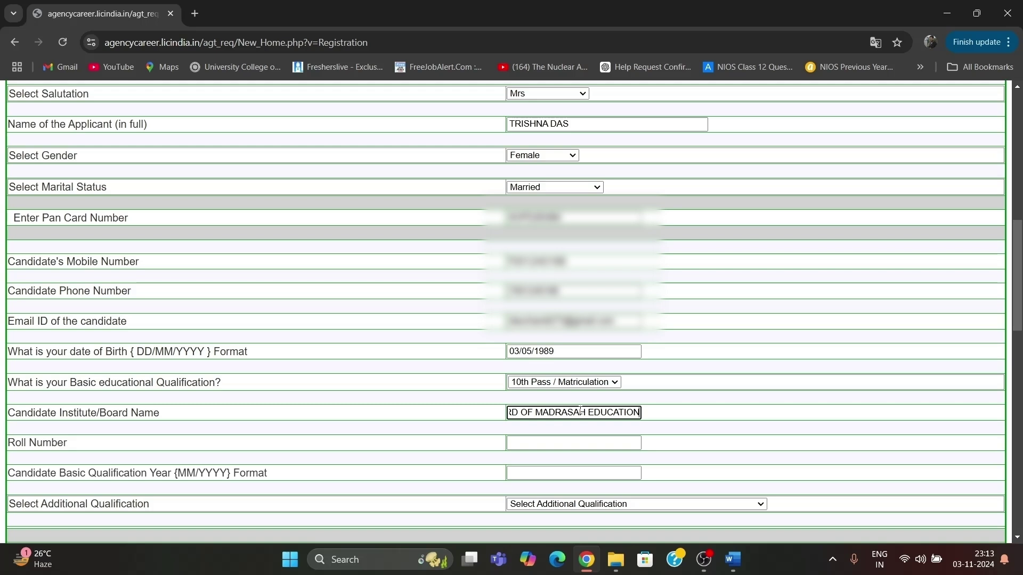
Fill in the candidate's roll number and qualification year 05/2024.
key(Tab)
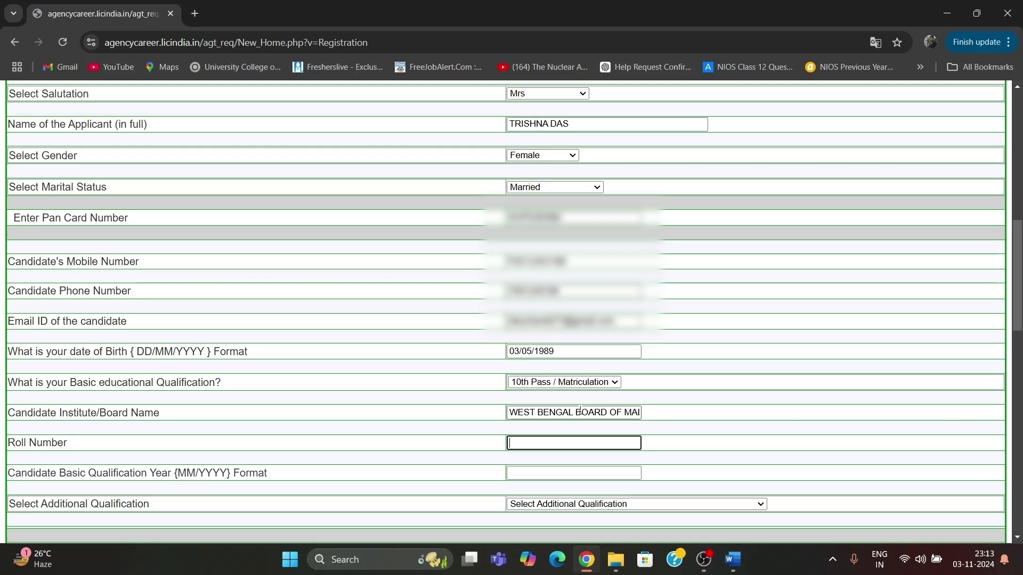
key(Tab)
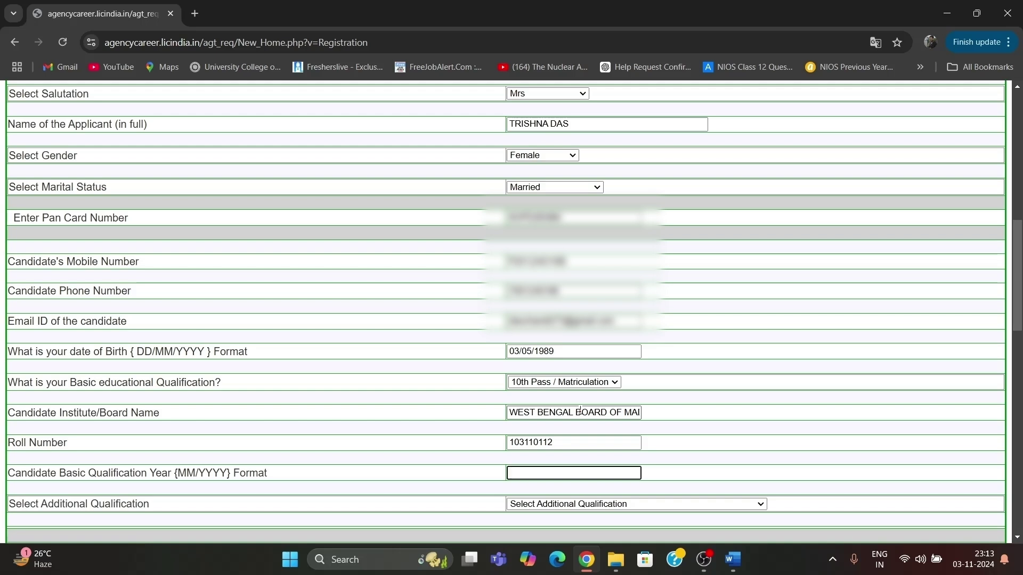
text(05/2024)
Set additional qualification Class-XI and profession type Housewife.
scroll(580, 410, down, 2)
click(580, 414)
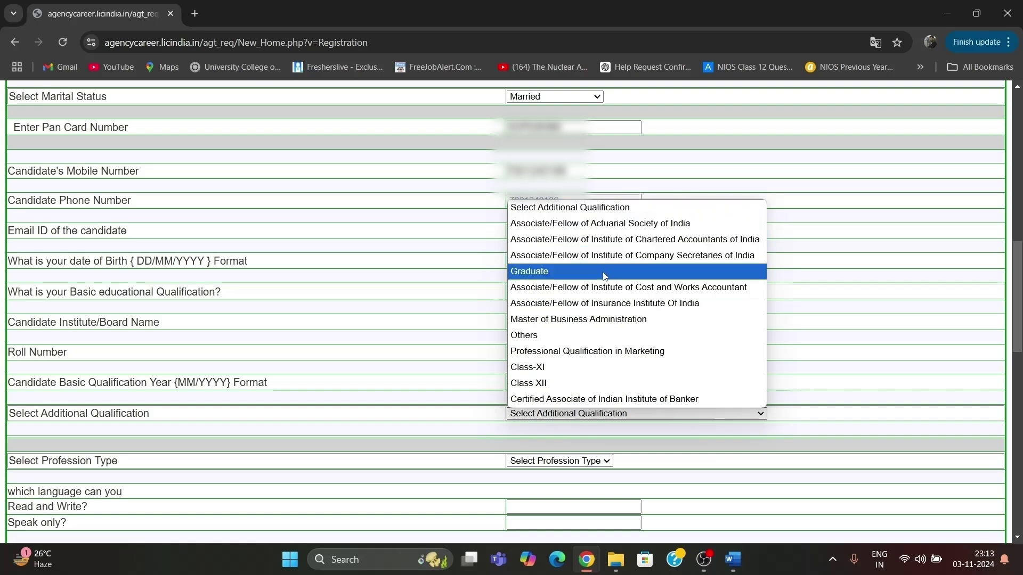
click(565, 288)
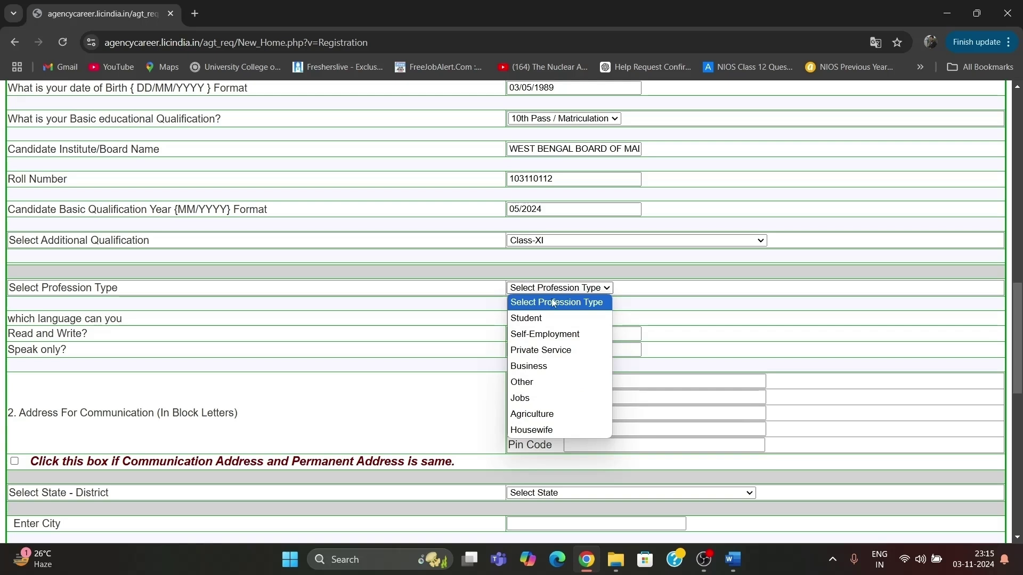
click(538, 429)
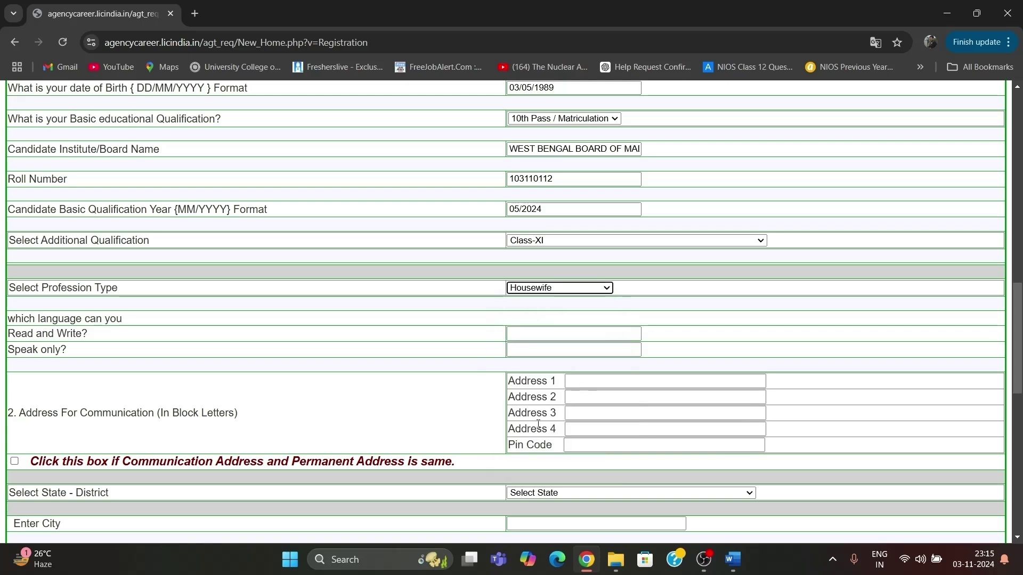
Enter read/write languages BENGALI, ENGLISH and add HINDI to the speak-only languages.
click(533, 335)
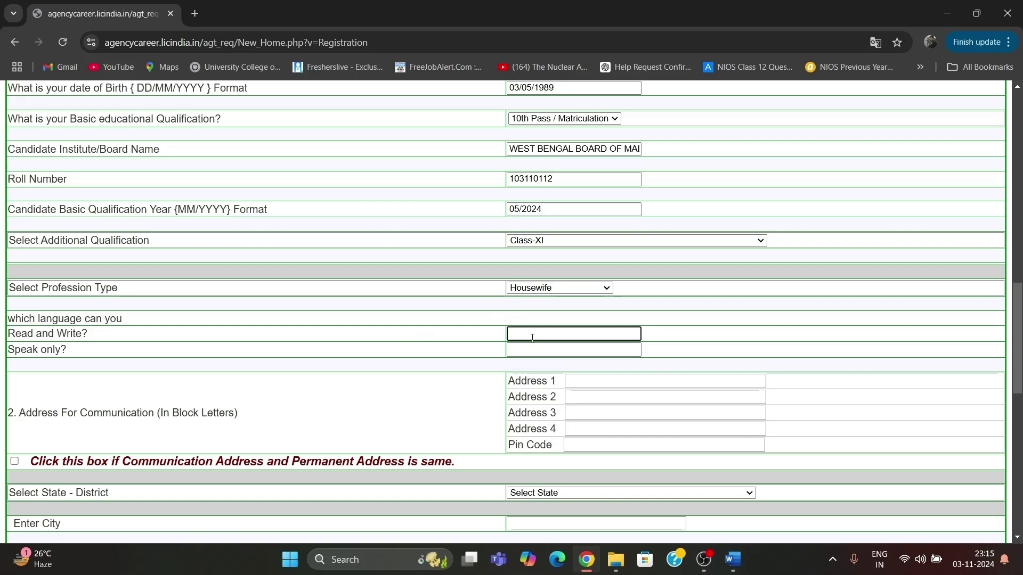
text(BENGALI)
click(525, 352)
text(BENGALI)
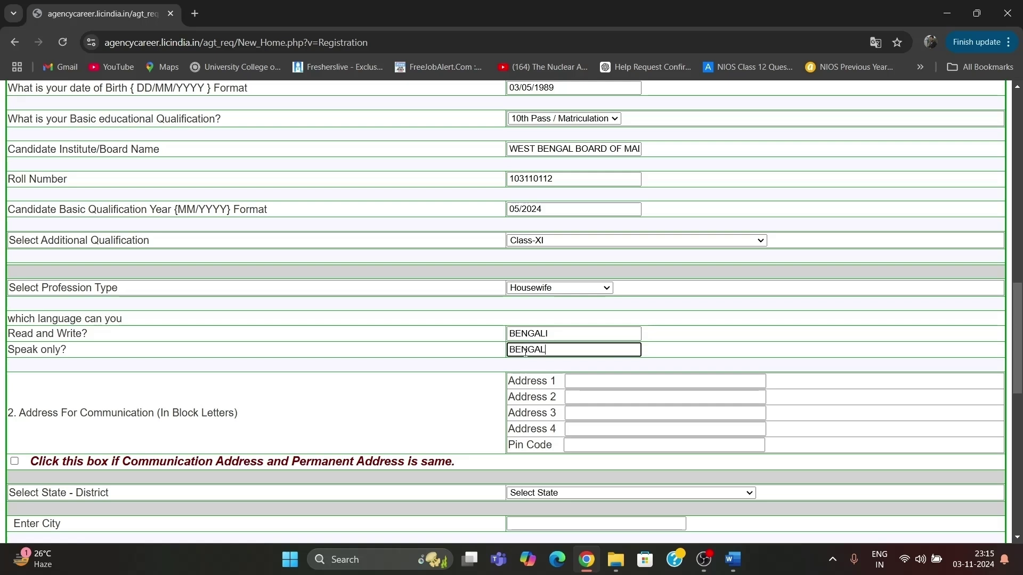
click(558, 334)
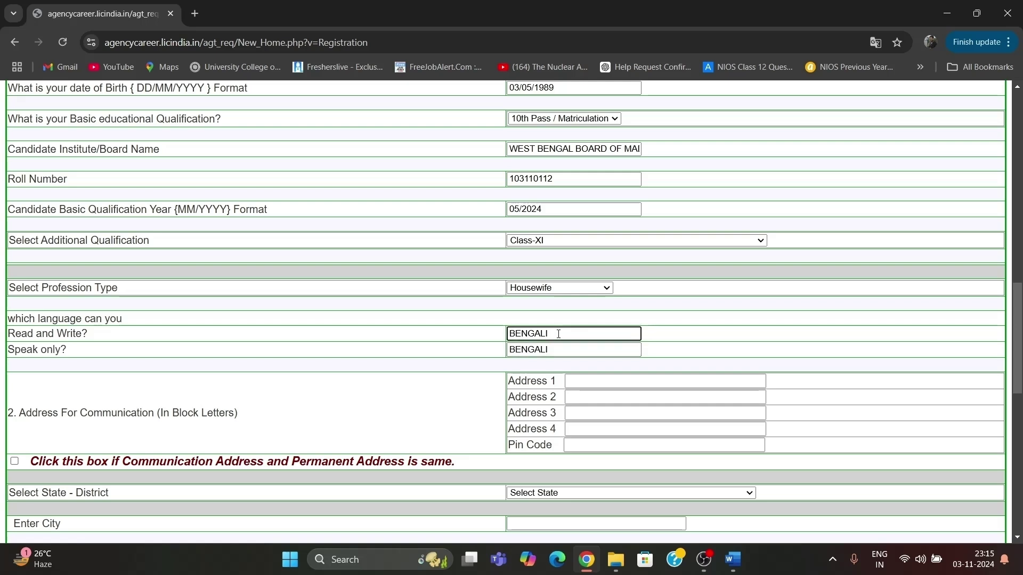
click(554, 350)
text(,)
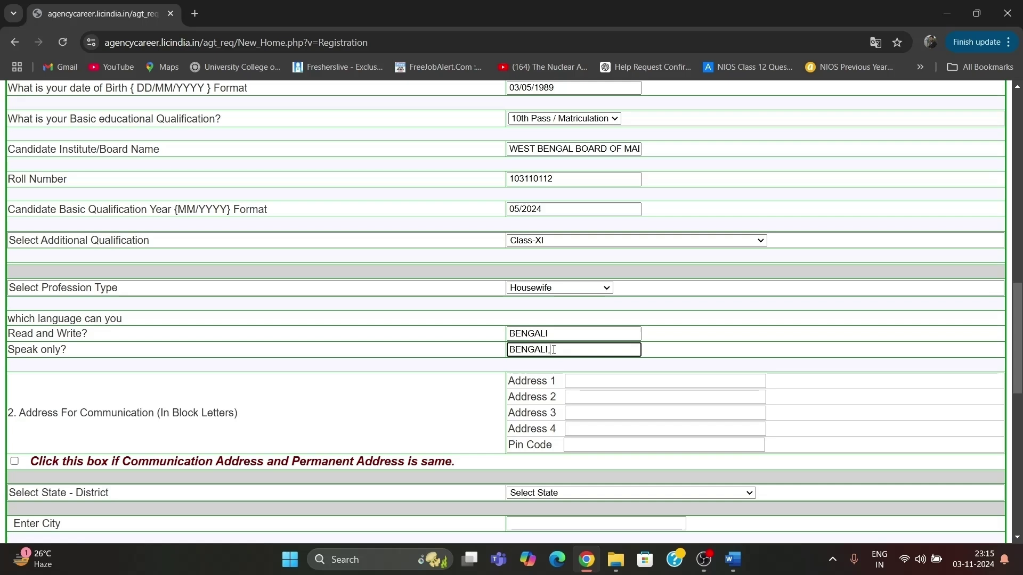
text( HINDI)
click(564, 335)
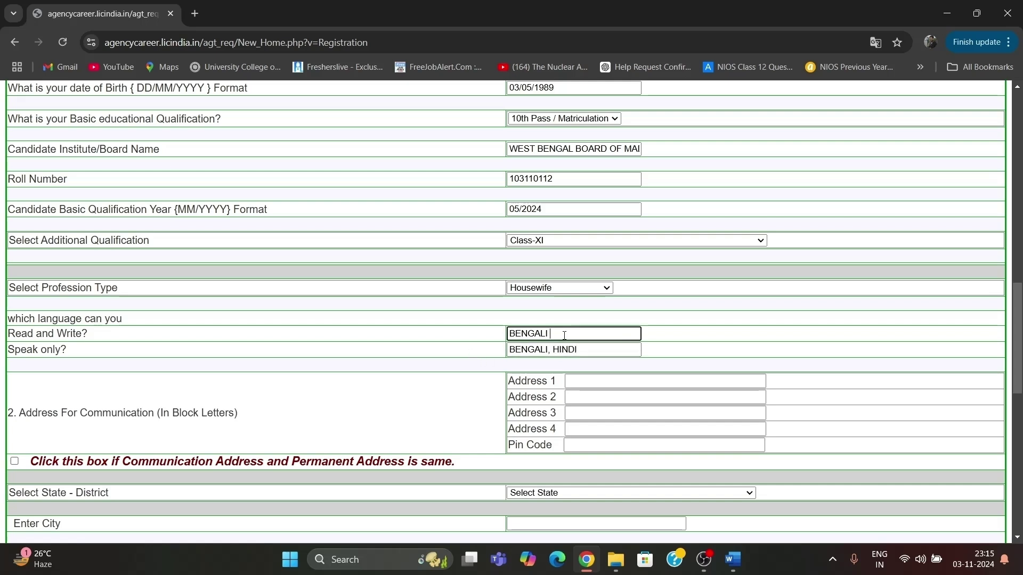
text(, ENGLISH)
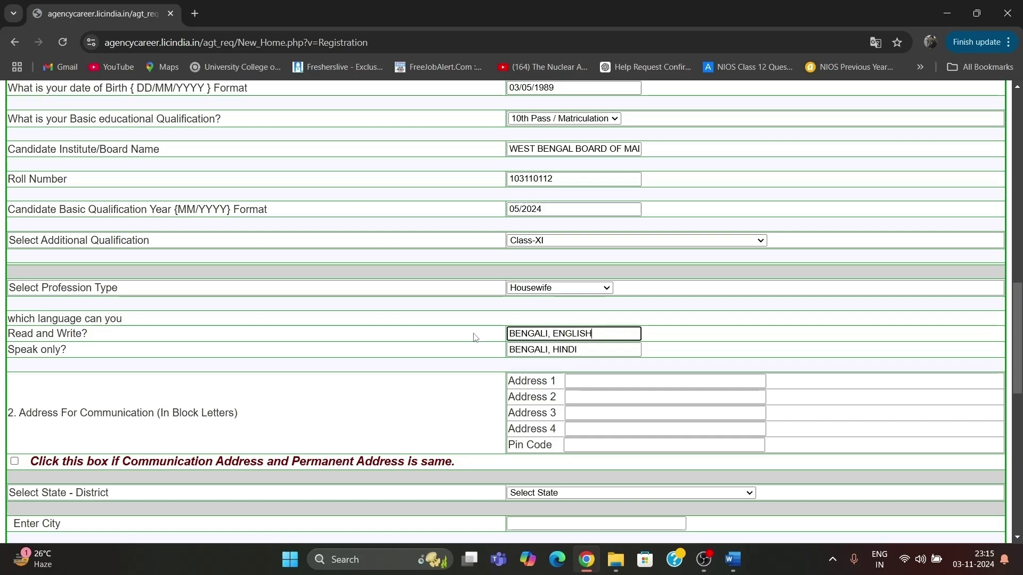
click(476, 337)
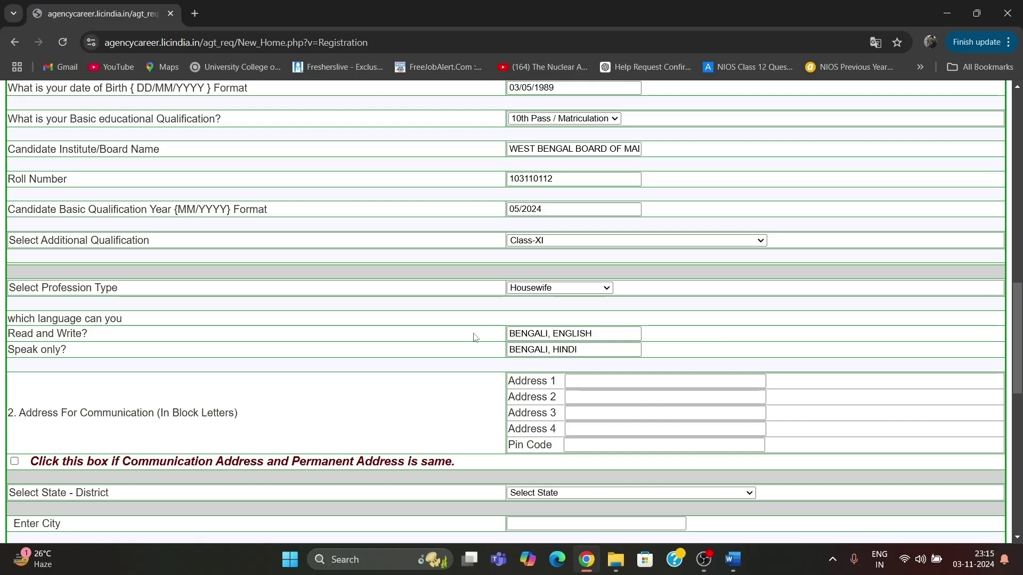
Complete the speak-only languages as BENGALI, ENGLISH, HINDI.
scroll(475, 337, down, 1)
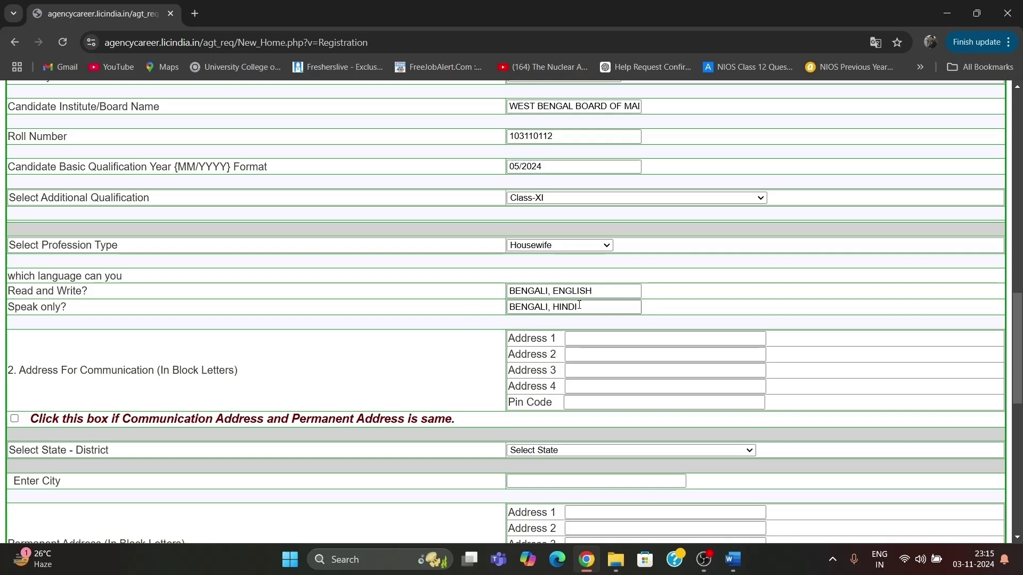
click(551, 306)
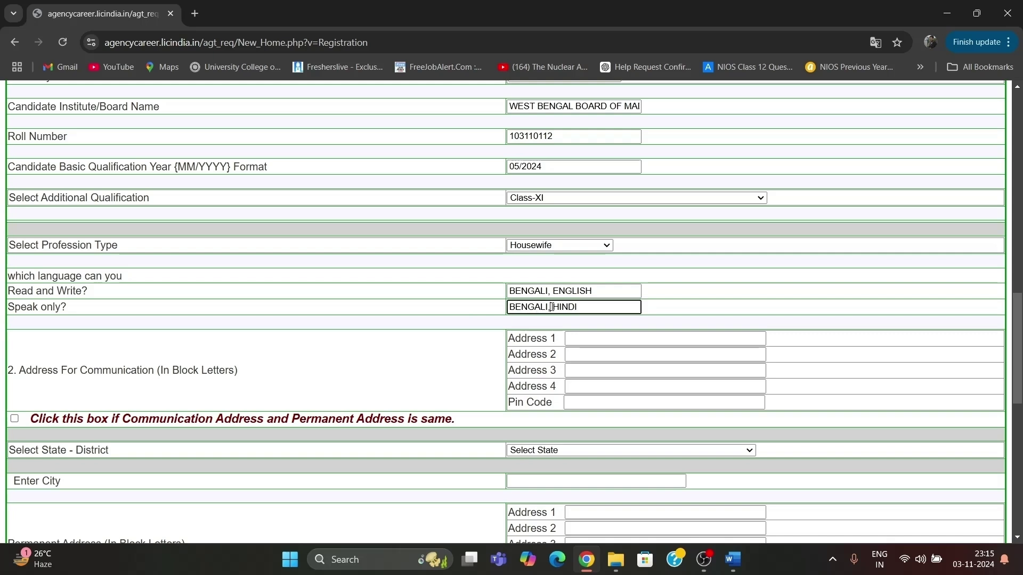
text(ENGLISH ,)
click(551, 308)
scroll(440, 290, down, 1)
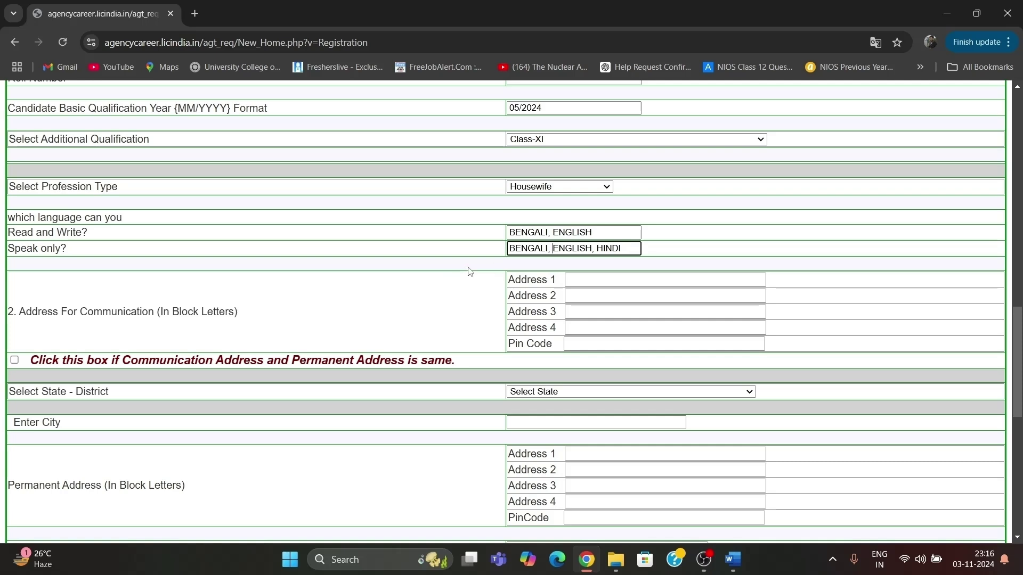
click(585, 285)
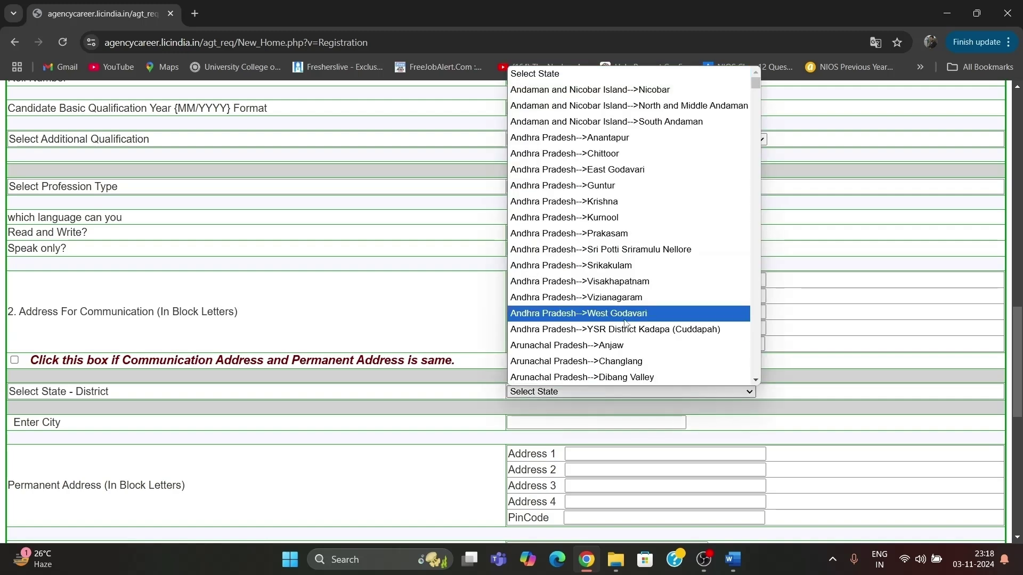
Set West Bengal-->Murshidabad with city SAKTIPUR, father's occupation Agriculture, and matching permanent state and district.
scroll(623, 322, down, 15)
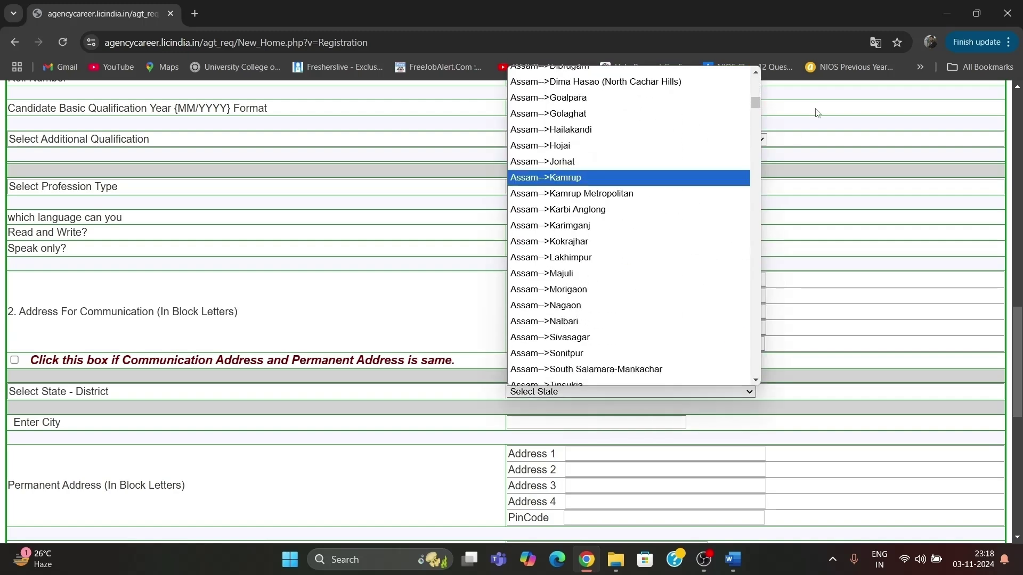
scroll(672, 241, down, 20)
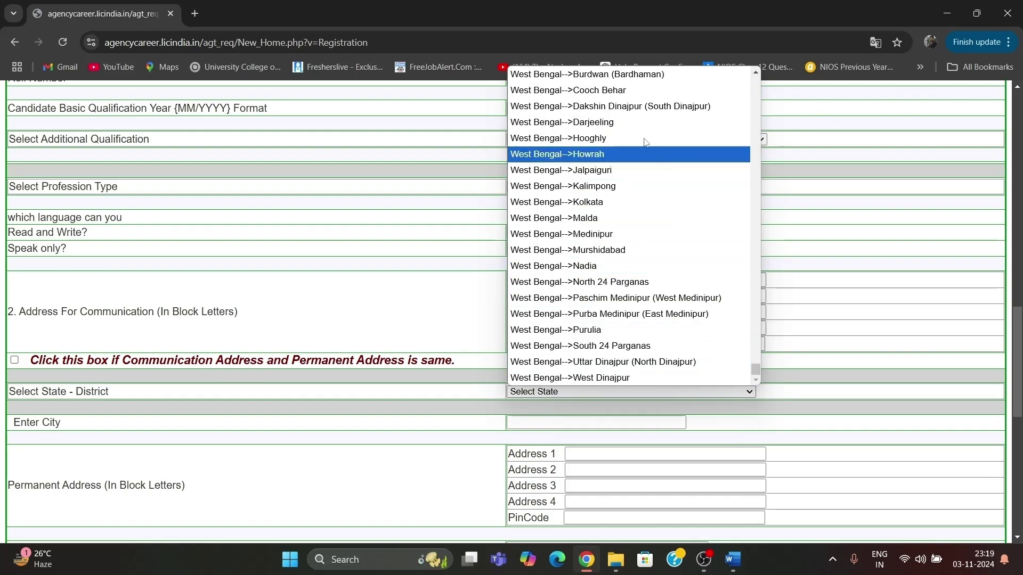
click(608, 250)
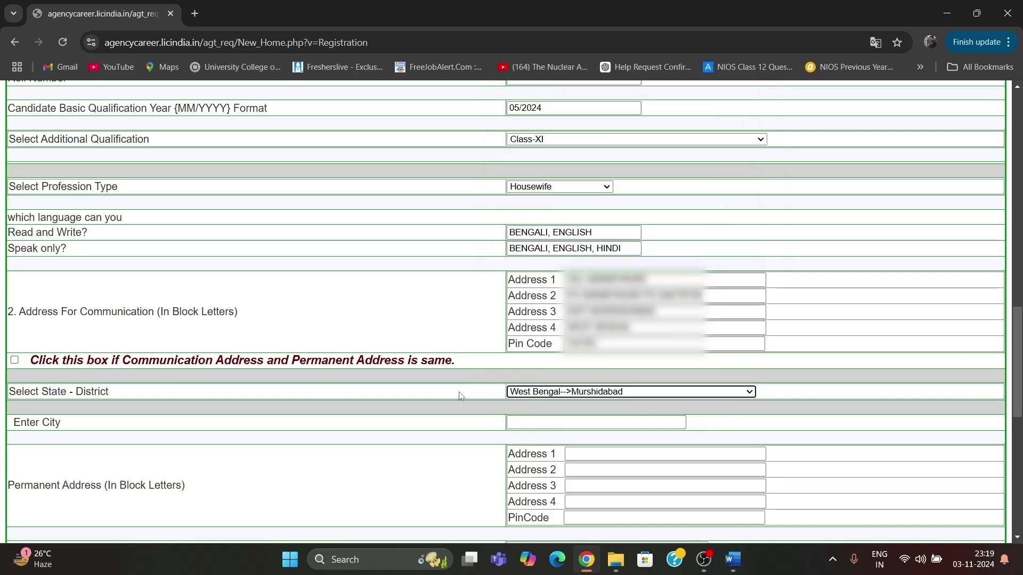
click(536, 419)
text(SA)
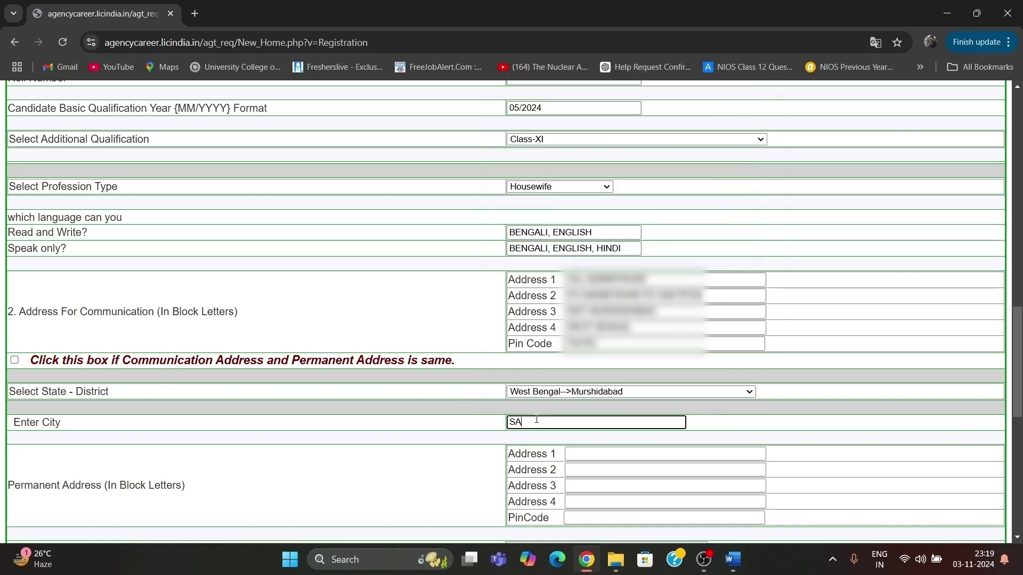
text(KTIPUR)
click(564, 349)
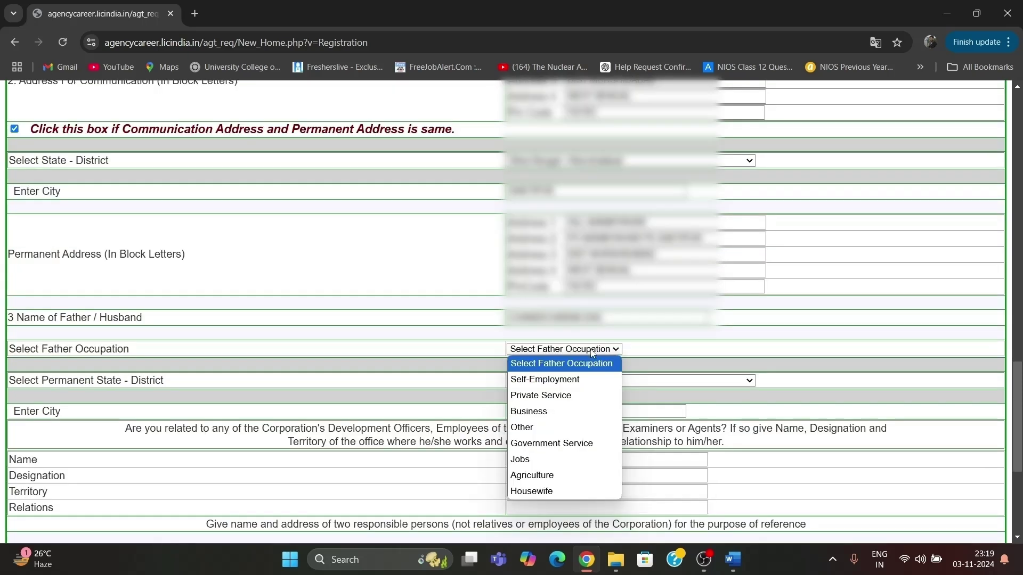
click(551, 476)
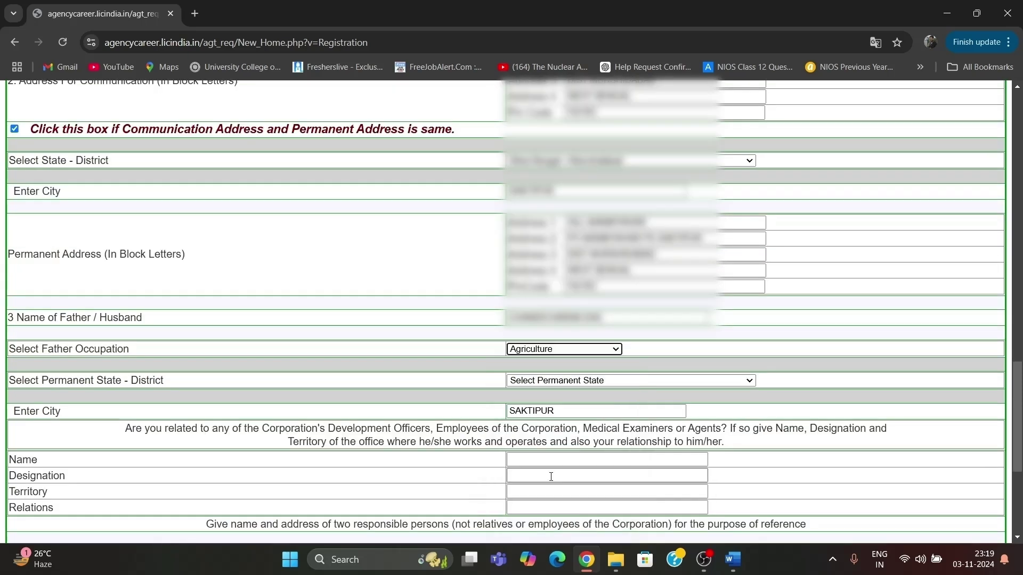
click(543, 381)
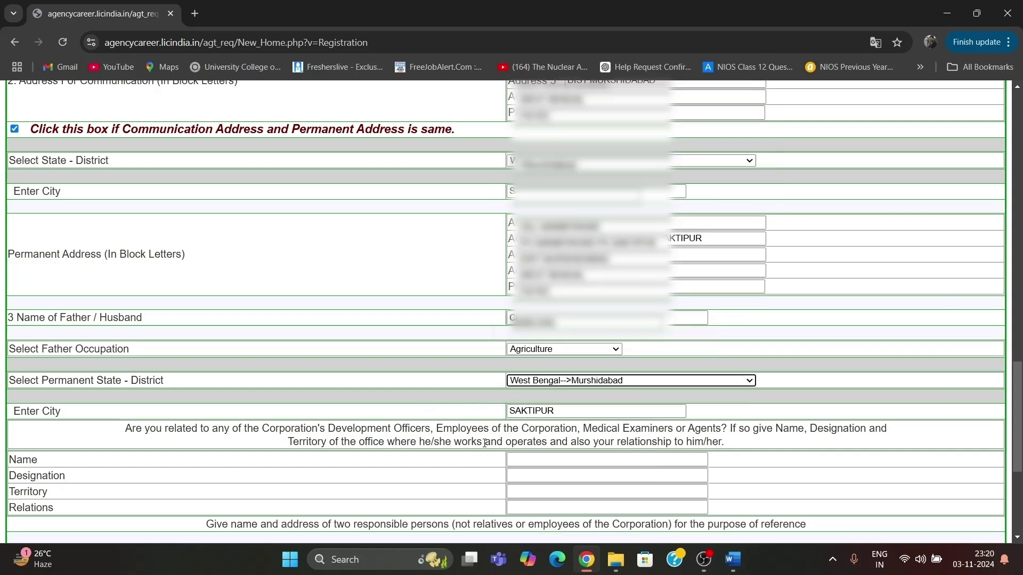
Answer NO to the Name, Designation, Territory and Relations relatives questions.
click(544, 461)
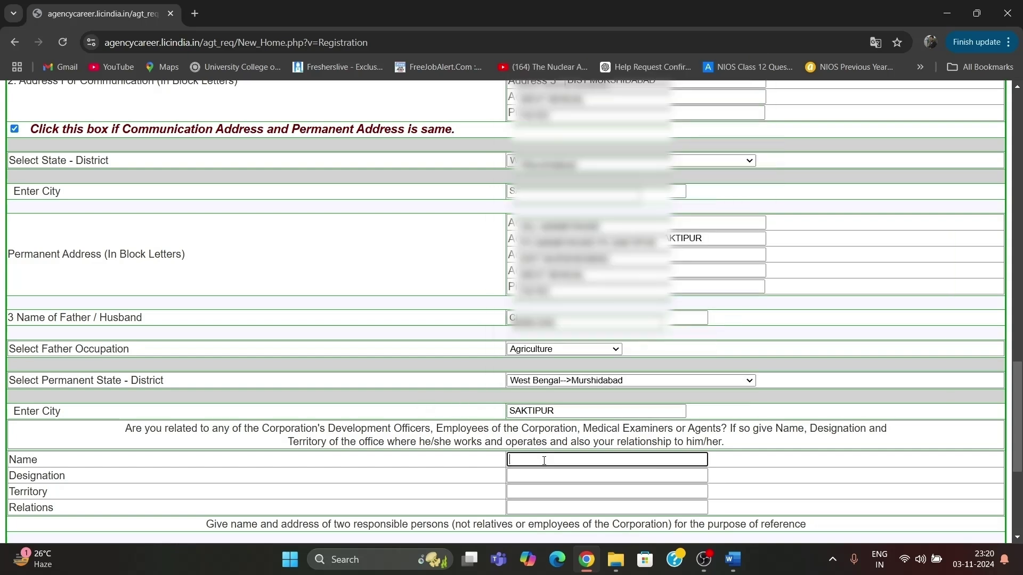
text(NO)
key(Tab)
text(NO)
key(Tab)
text(NO)
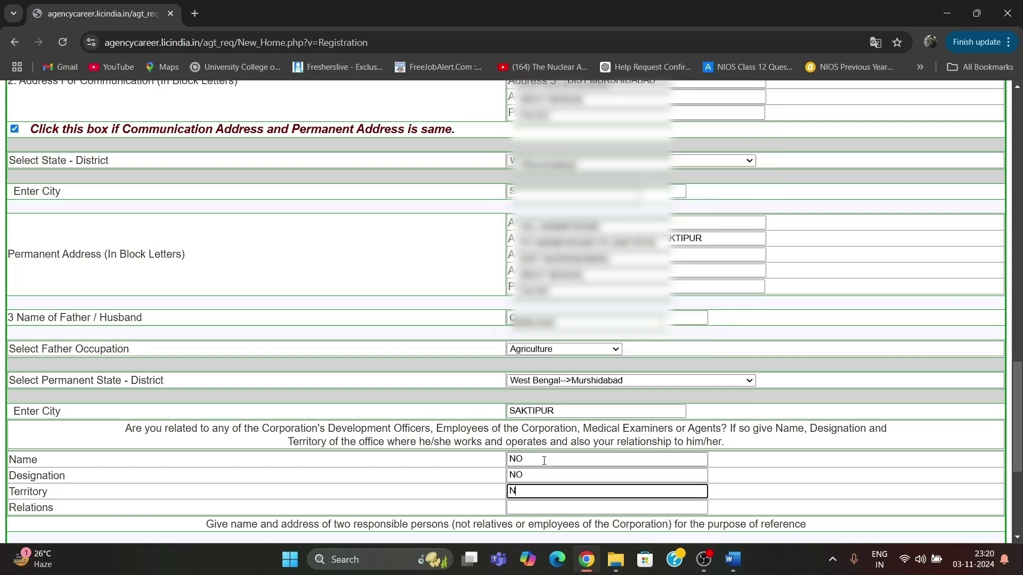
key(Tab)
text(NO)
Fill in the first reference person's name, both address lines and pin code.
key(Tab)
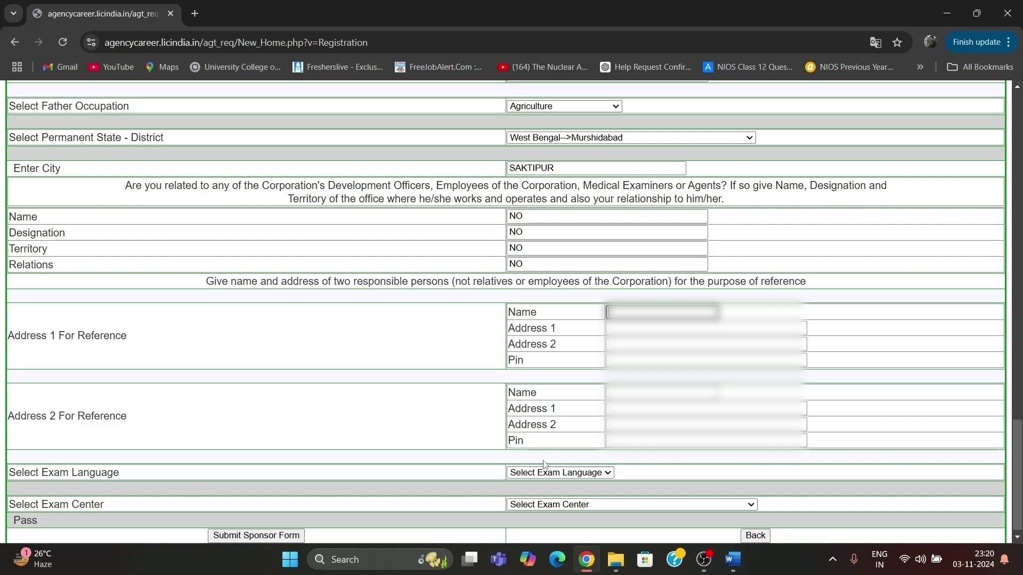
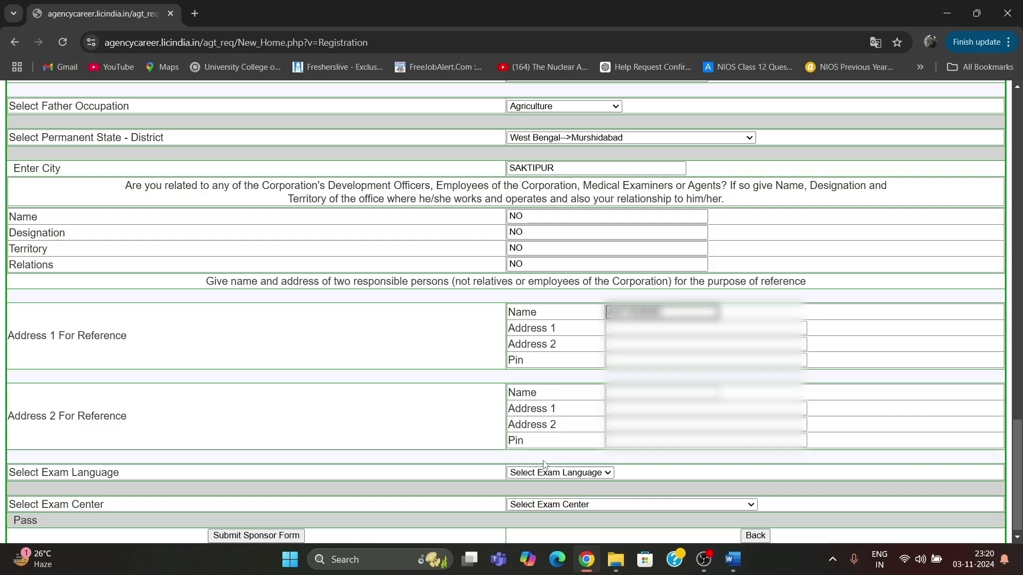
key(Tab)
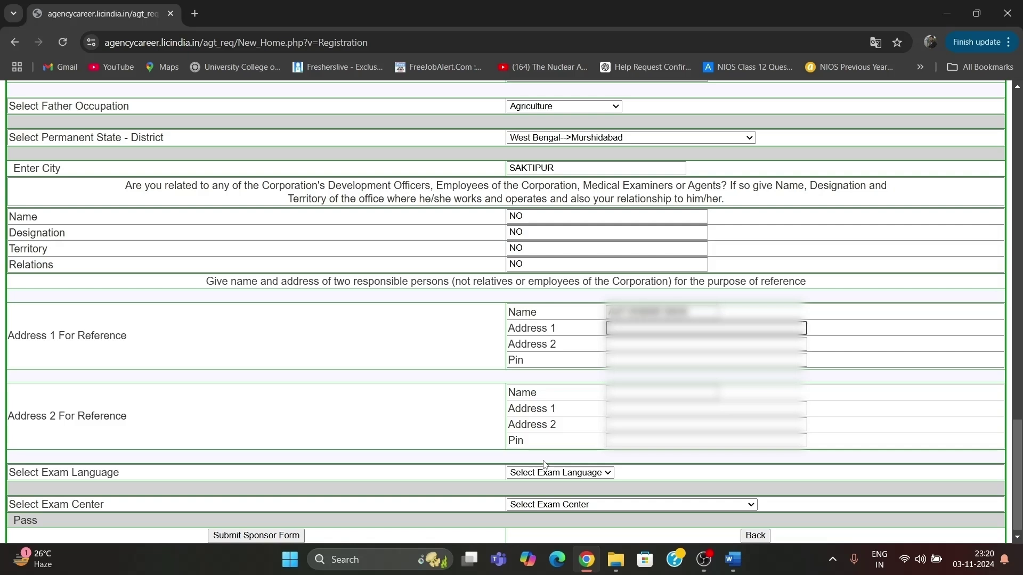
text(VILL- SAK)
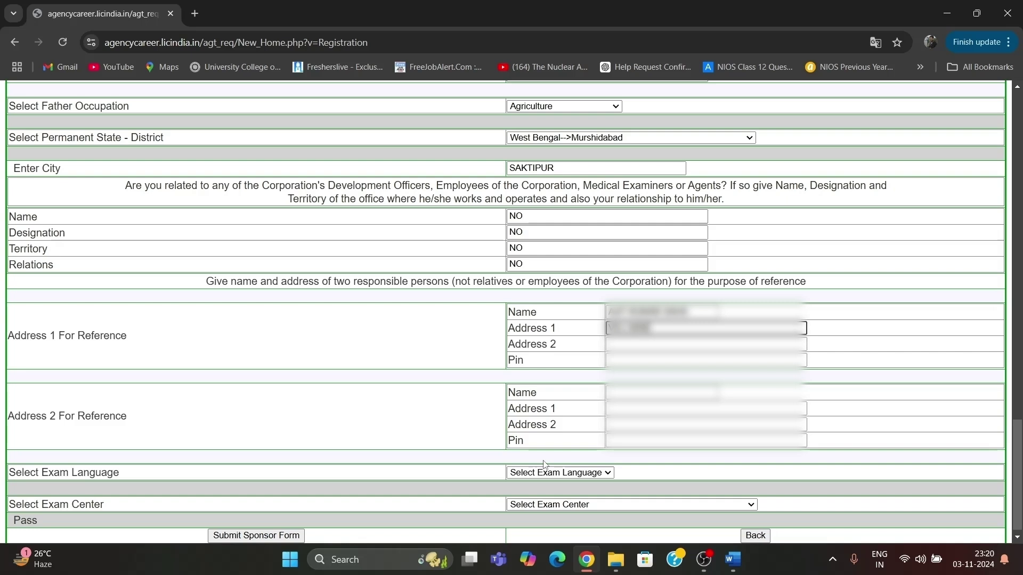
text(TIPUR)
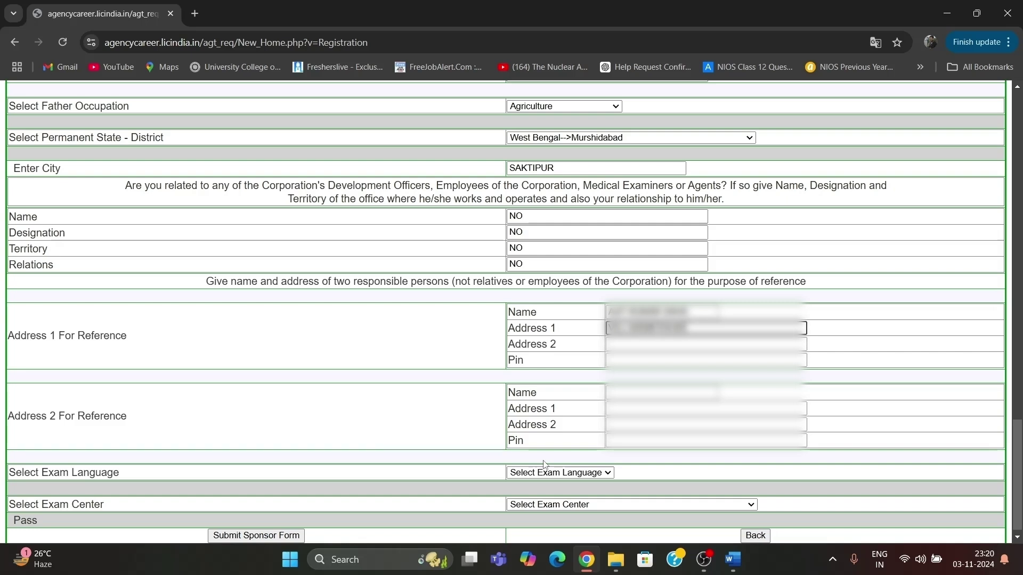
text( PO-SAKTI)
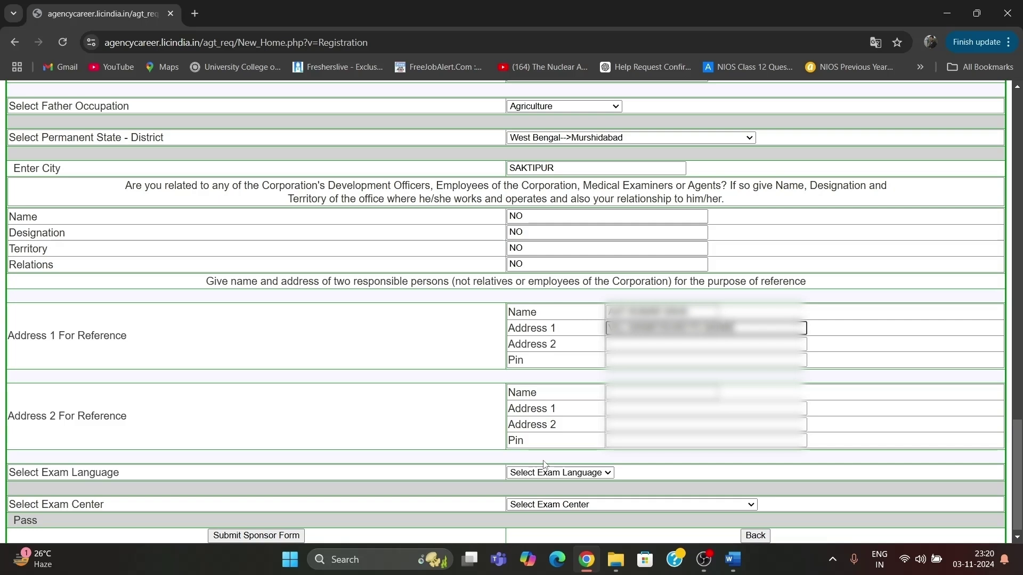
text(PUR PS)
key(Tab)
text(DIST)
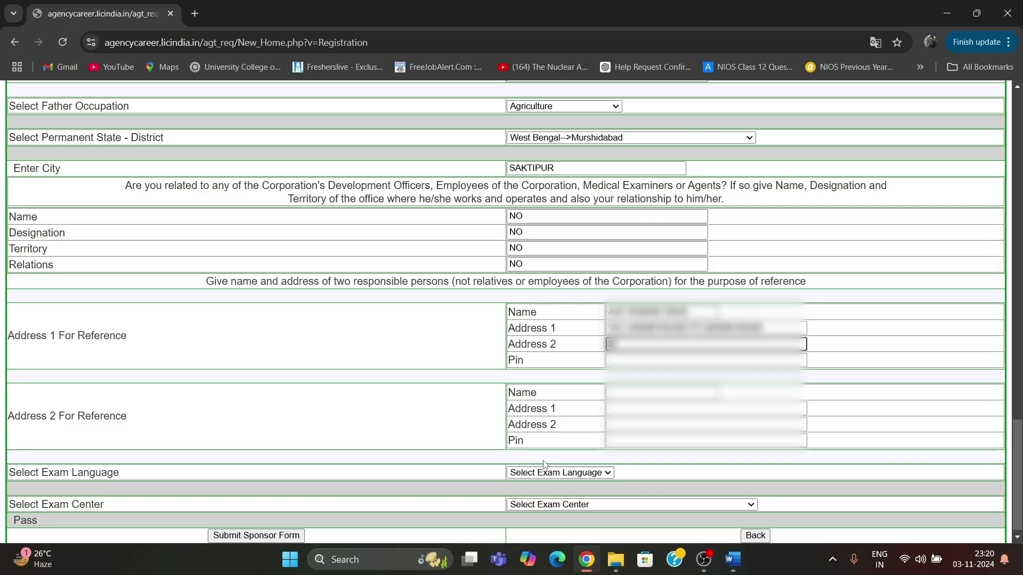
text(-MURSHIDA)
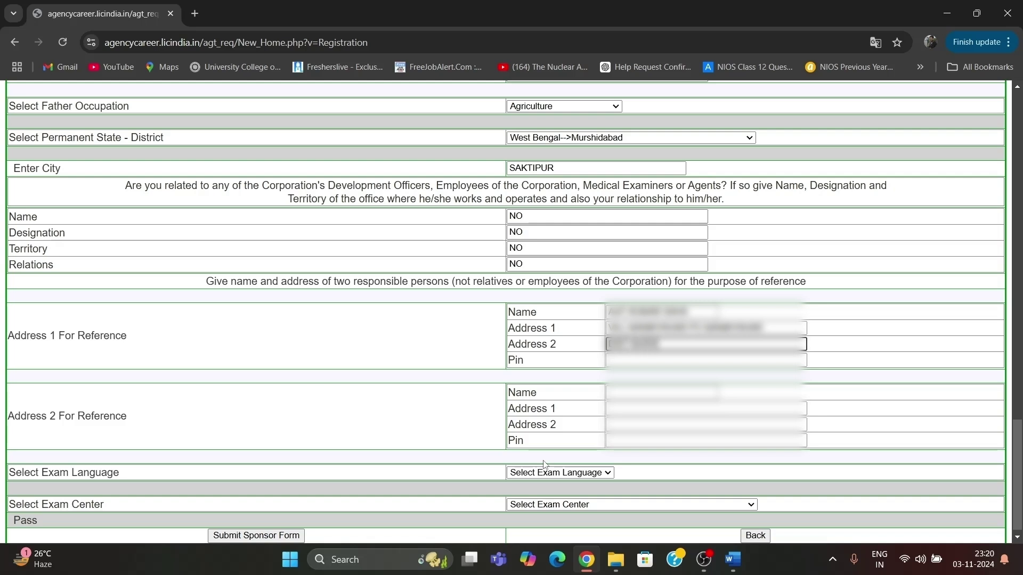
text(BAD)
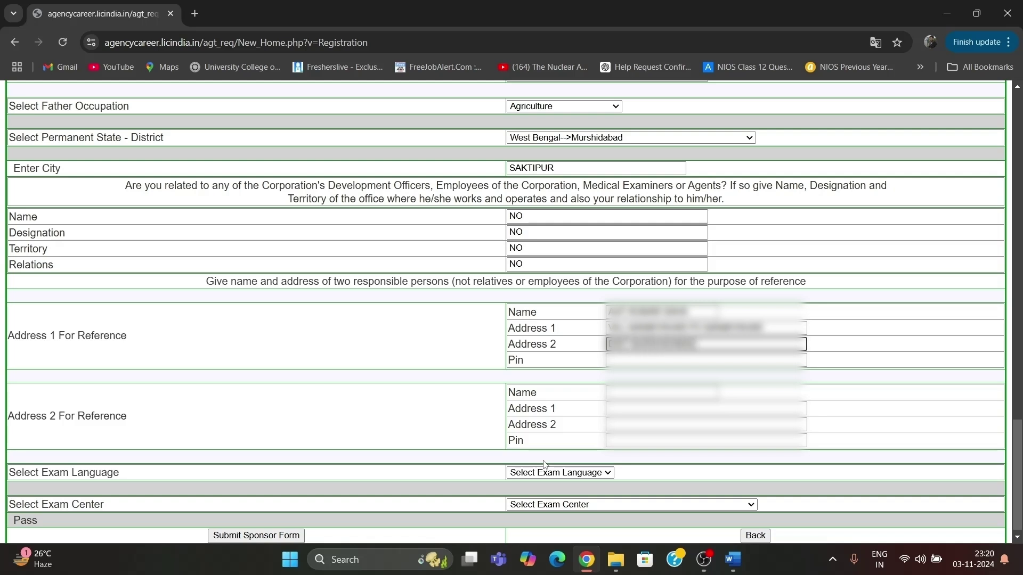
key(Tab)
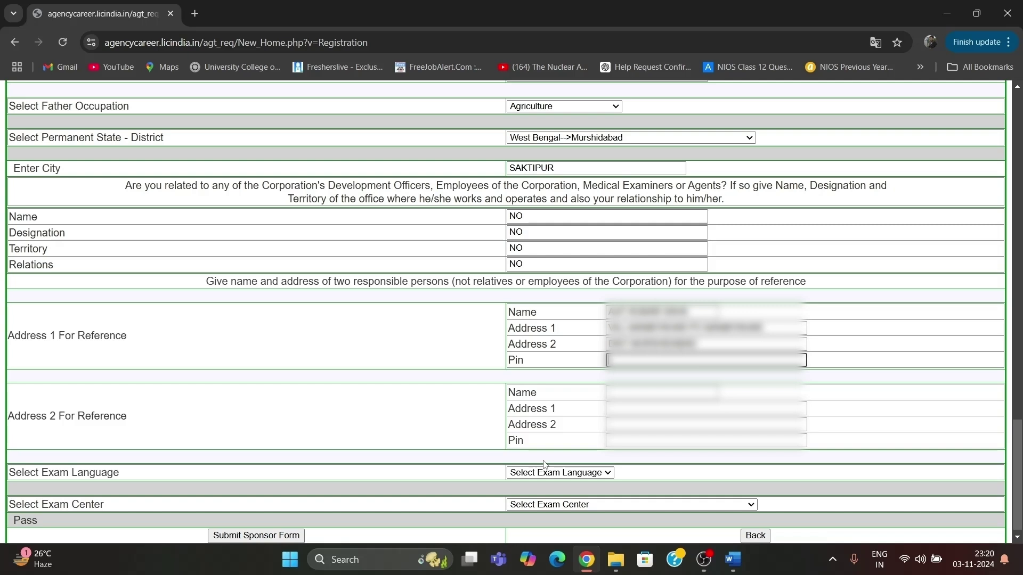
text(742163)
Fill in the second reference person's name, both address lines and pin code.
key(Tab)
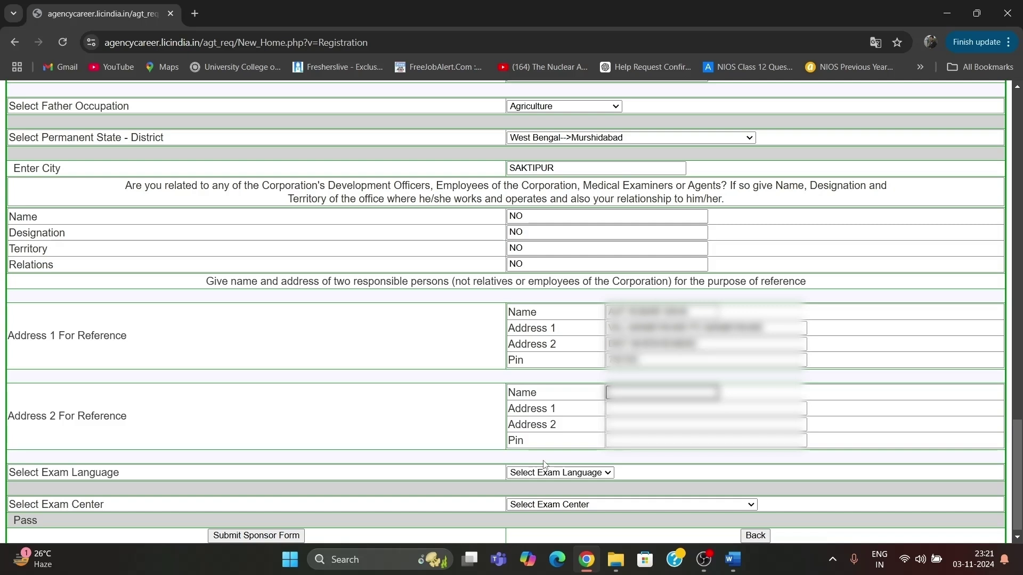
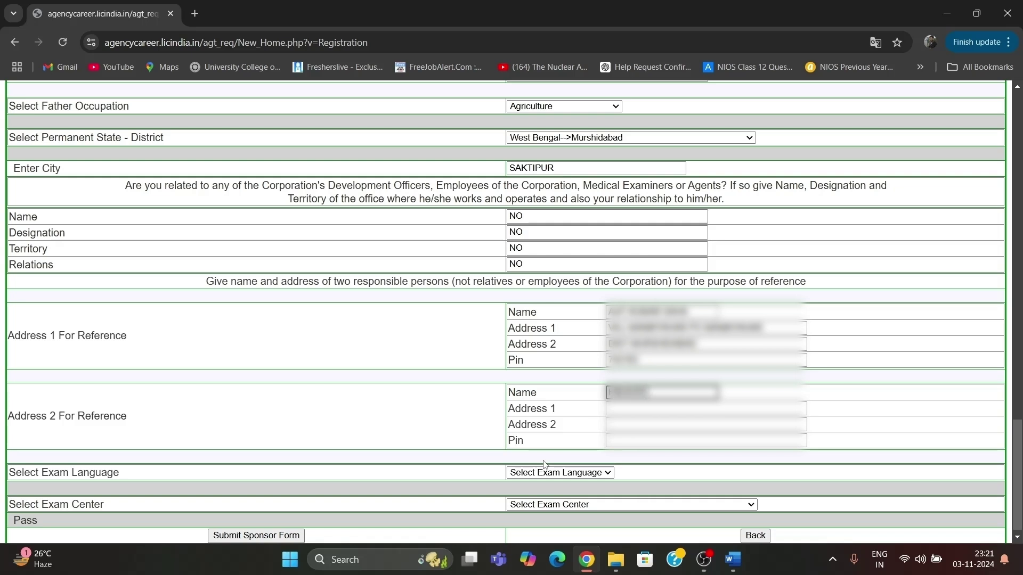
key(Tab)
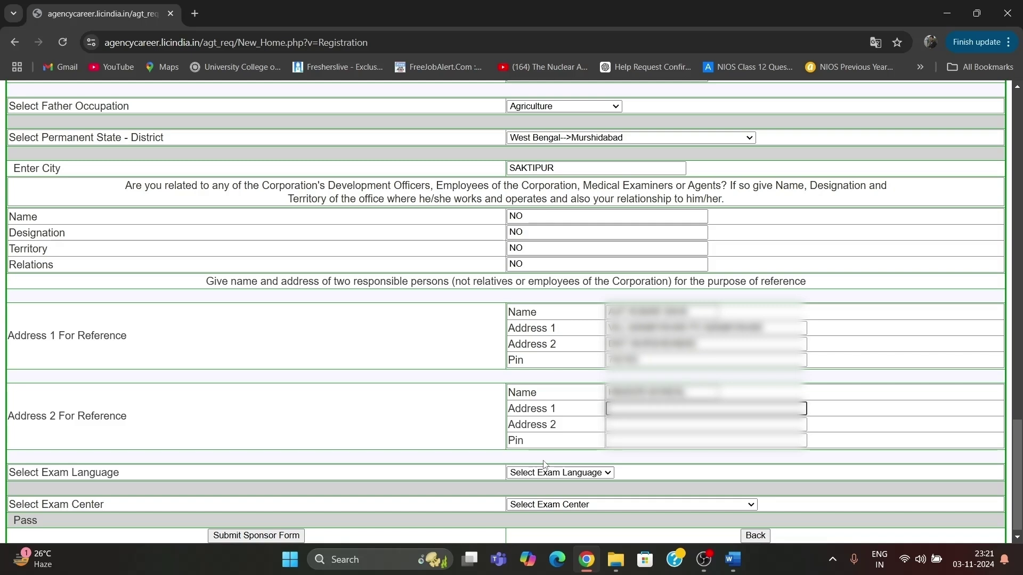
text(VIL)
key(BackSpace)
text(ILL MA)
key(BackSpace)
key(BackSpace)
key(BackSpace)
text(SAKTIPUR, PO)
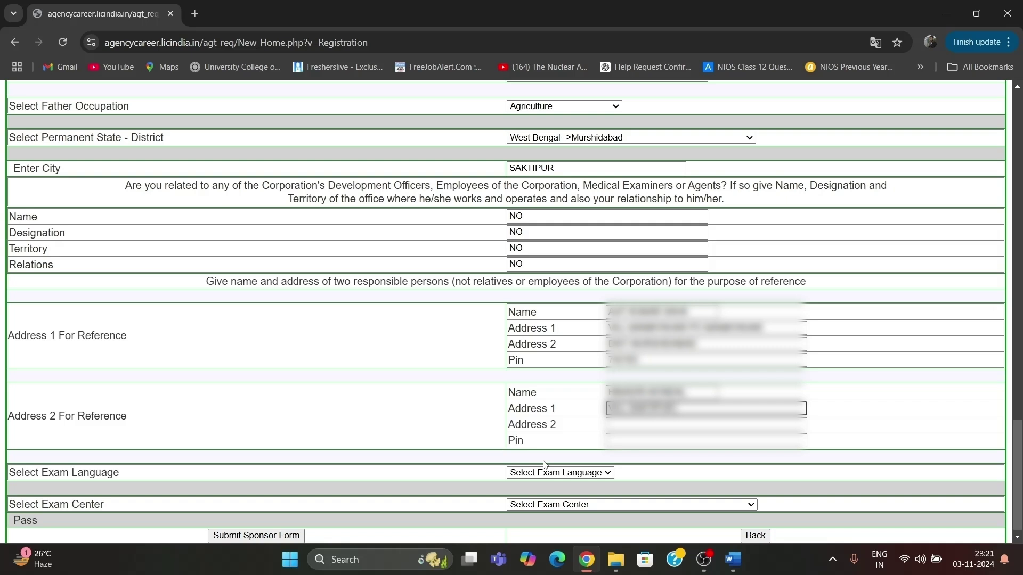
text(SAKTIPUR)
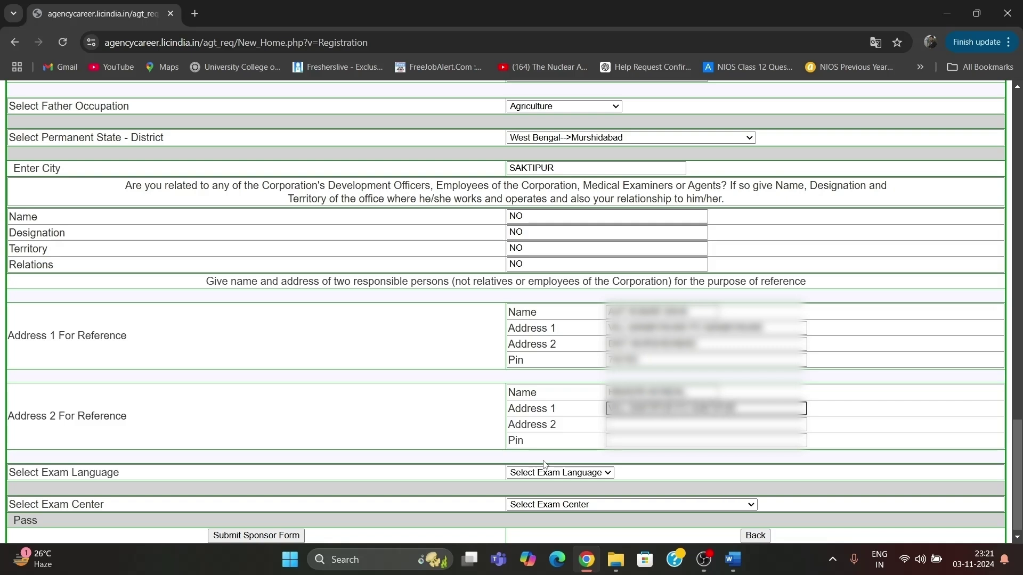
key(Tab)
text(D)
key(BackSpace)
text(DIST MU)
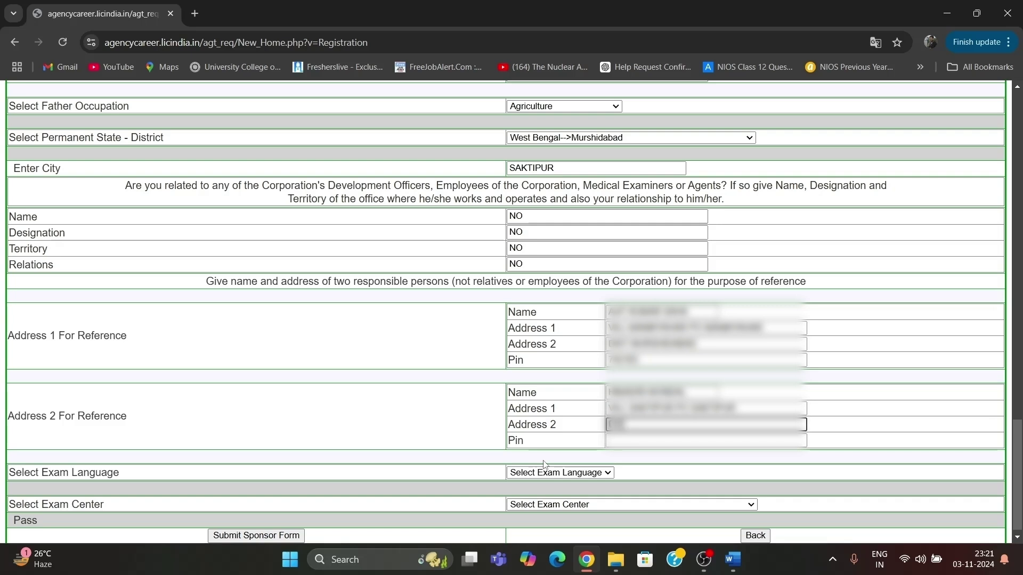
text(RSHIDABAD)
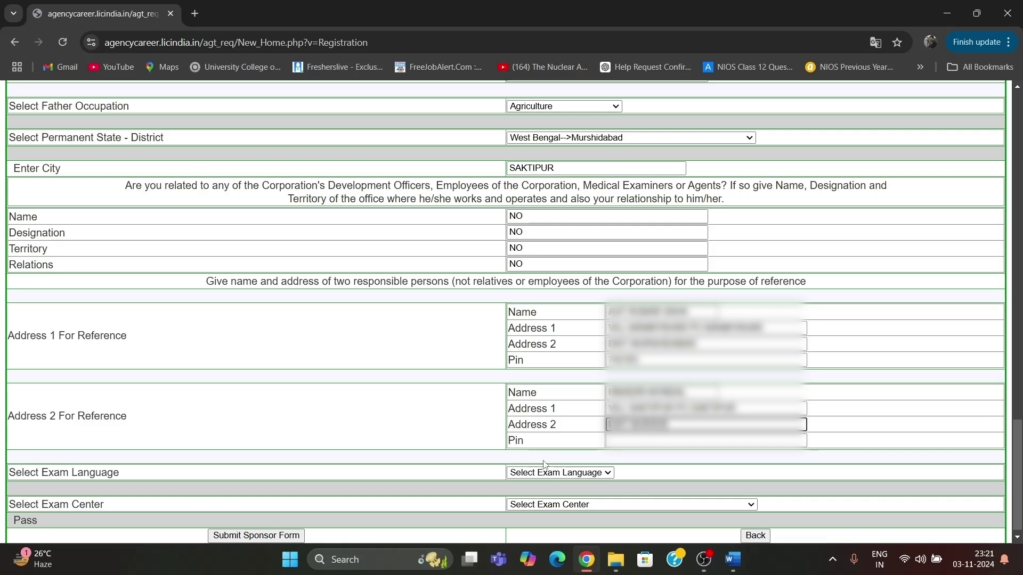
text(D)
key(Tab)
text(742163)
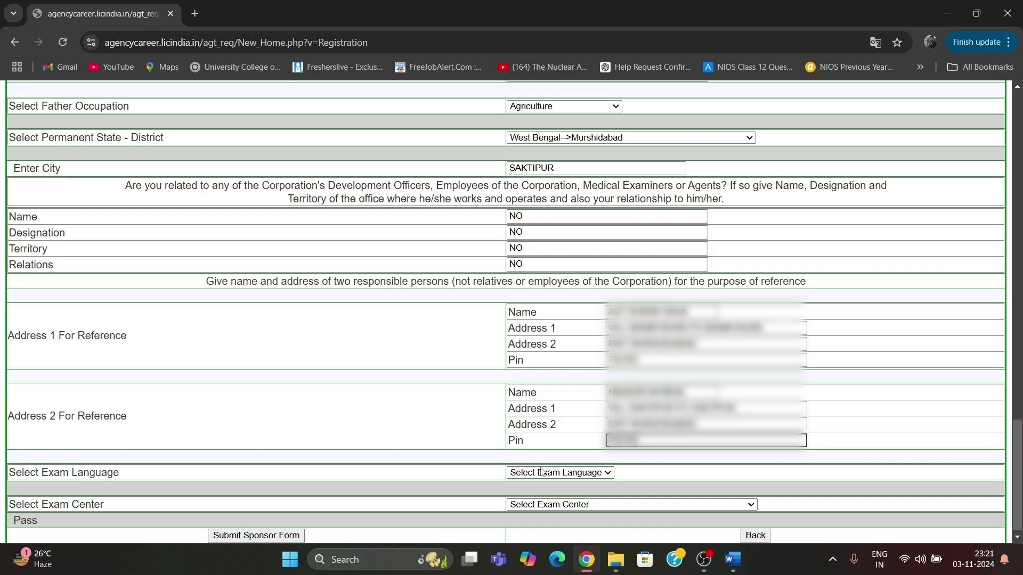
click(549, 473)
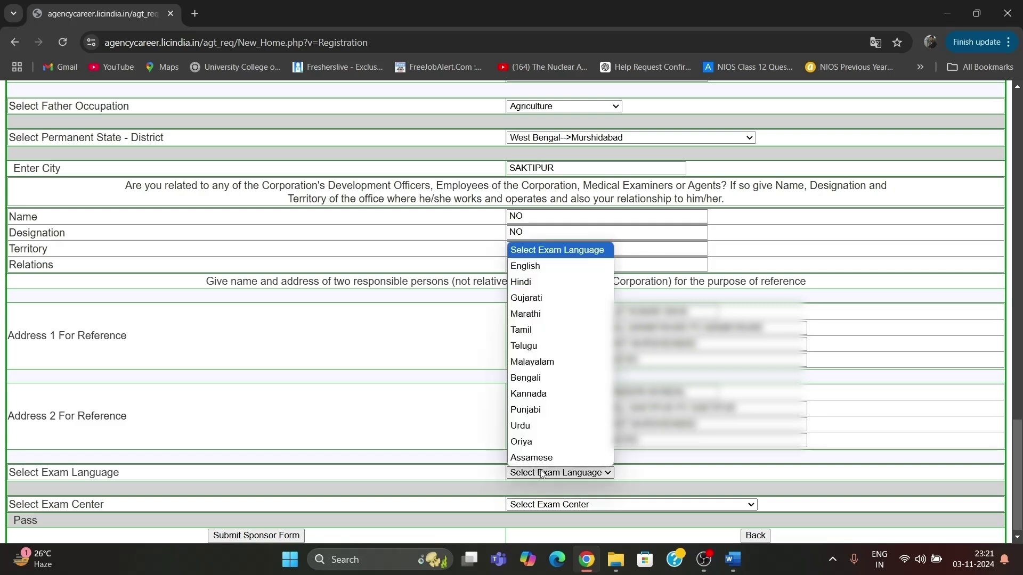
Choose Bengali as exam language and West Bengal --> NSEIT Limited - Berhampore as exam centre.
click(565, 376)
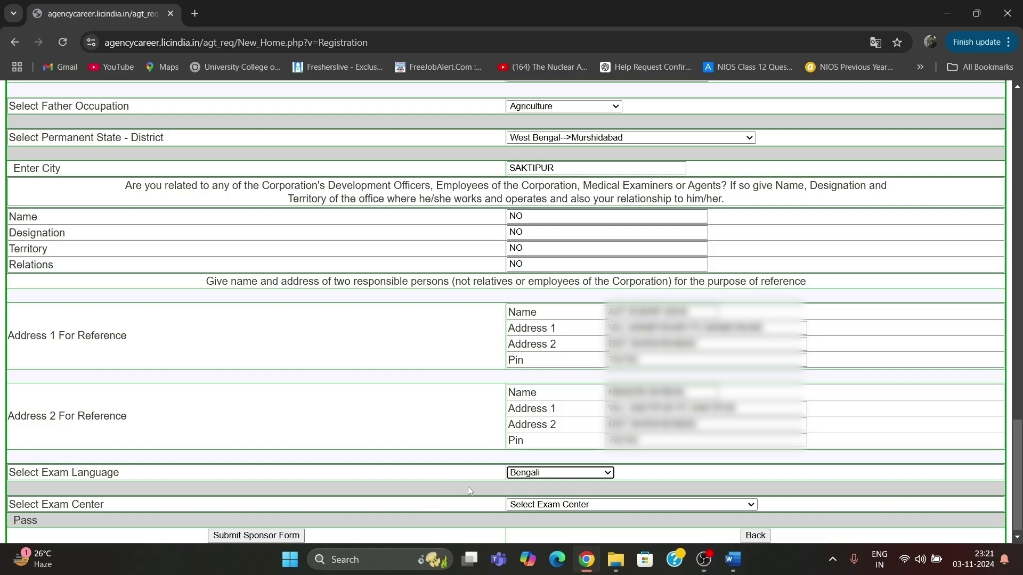
click(613, 504)
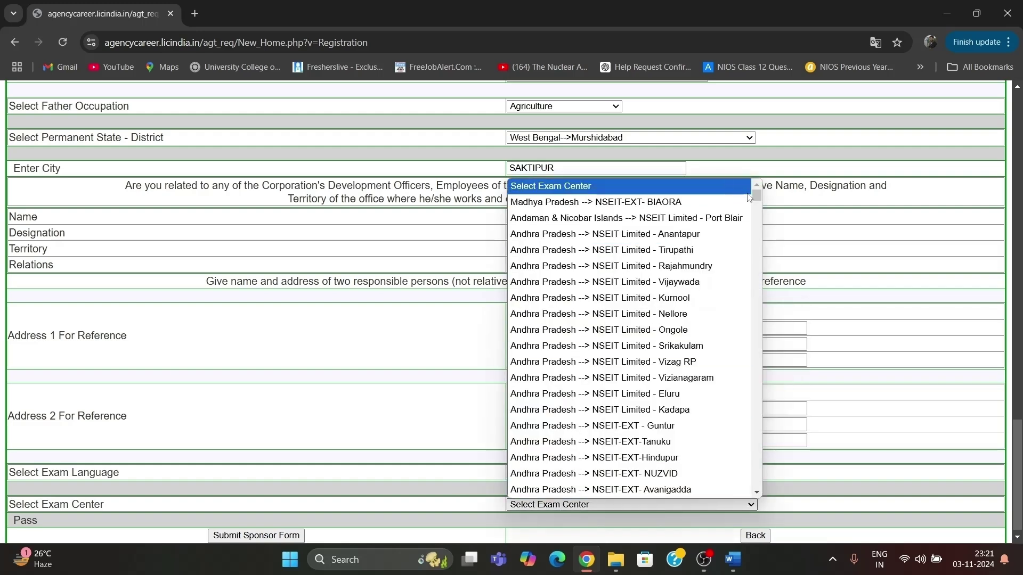
drag(755, 198, 740, 490)
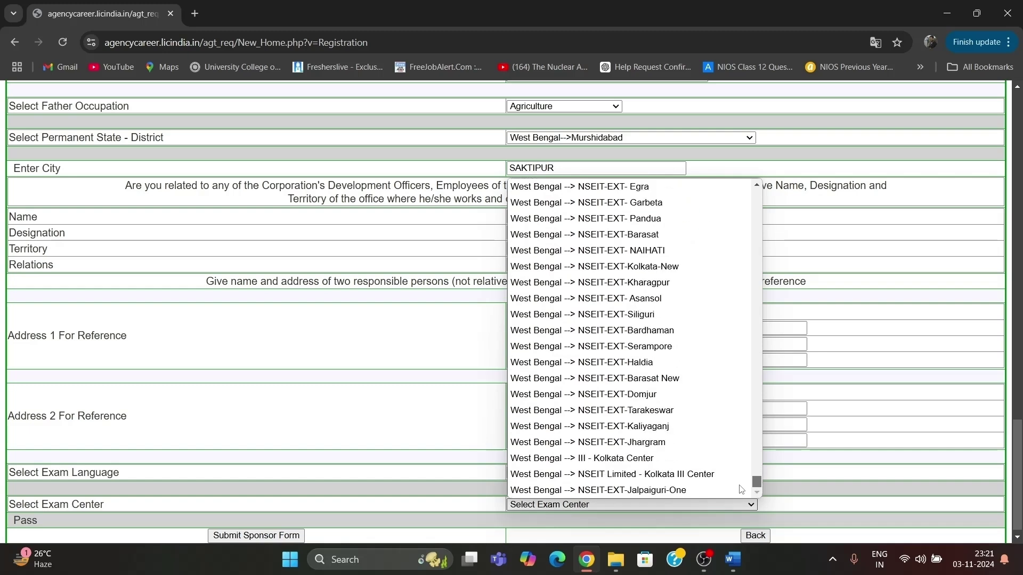
drag(742, 485, 750, 472)
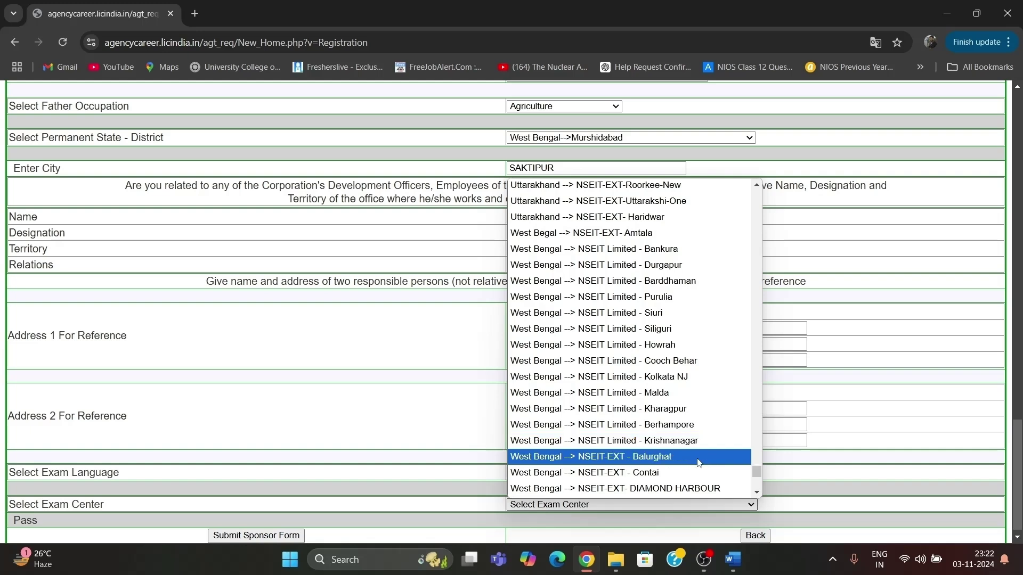
drag(754, 473, 756, 489)
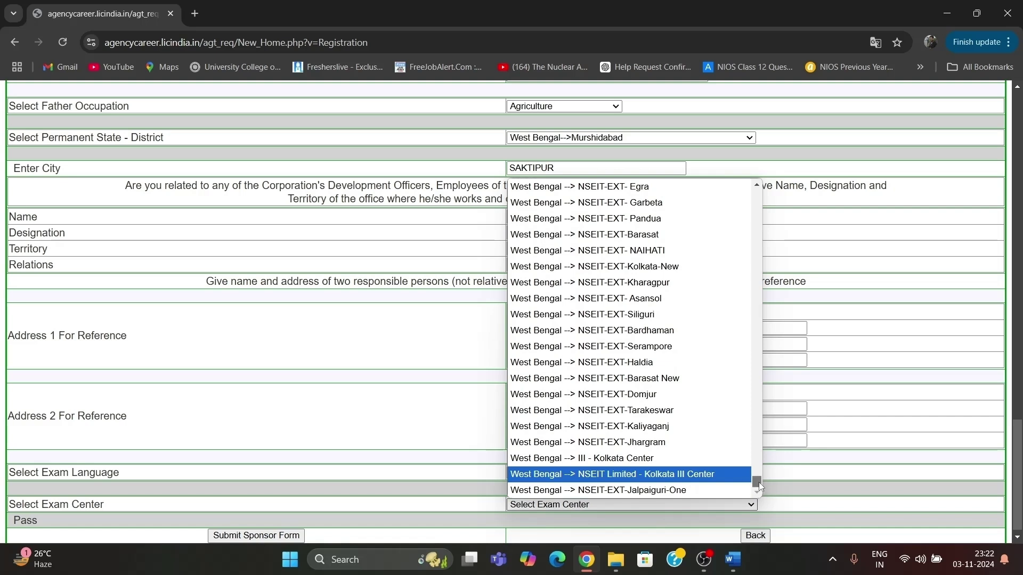
drag(759, 482, 758, 477)
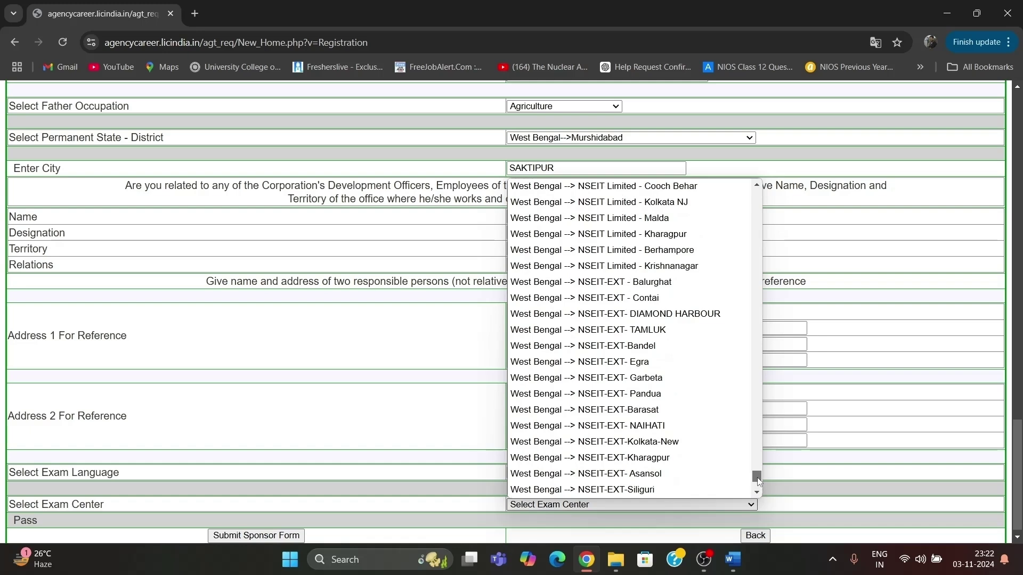
click(637, 250)
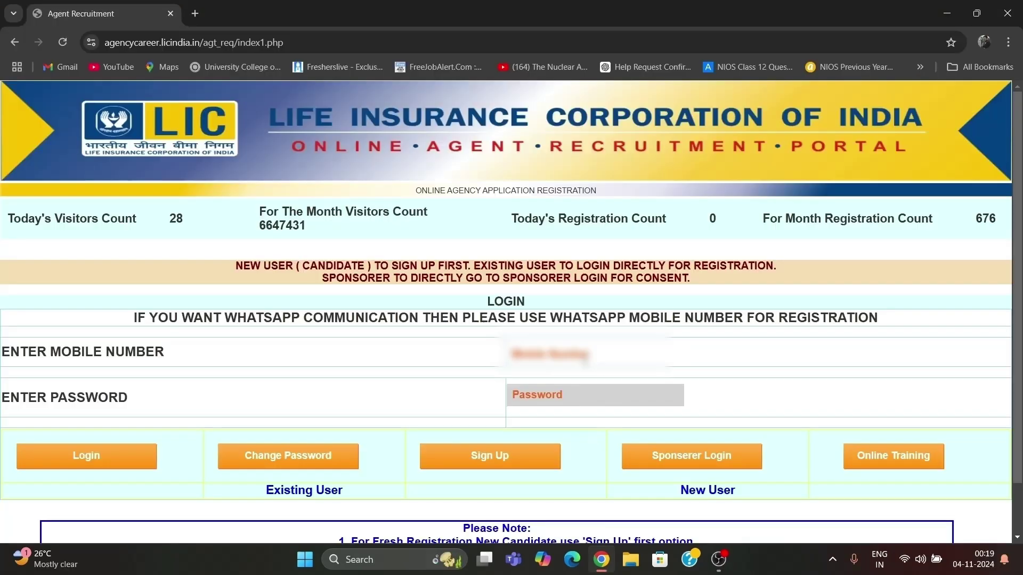
Enter the candidate's mobile number on the LIC portal login page.
text(700)
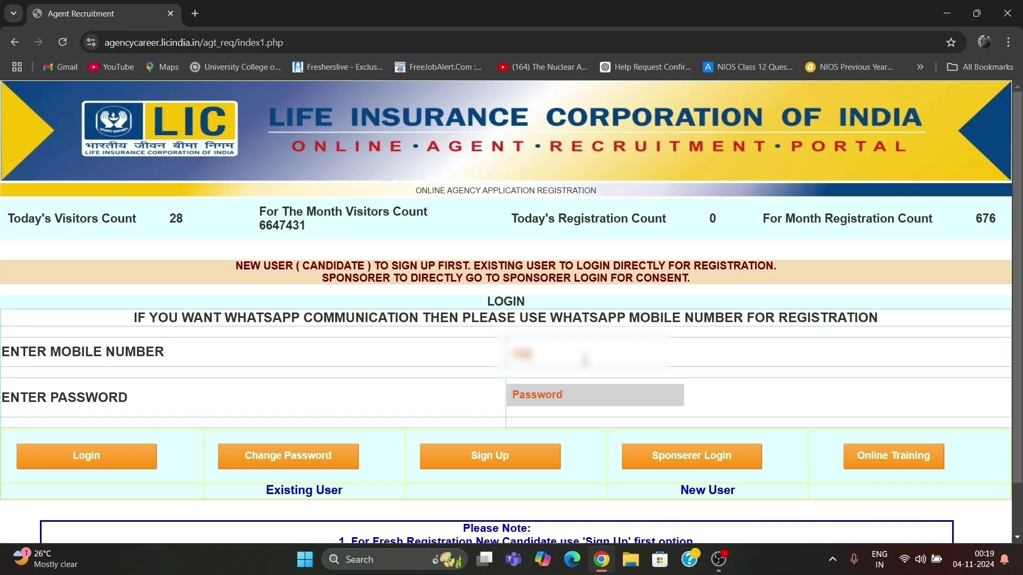
text(0000000)
Sign in to the portal with the sponsor's password.
click(579, 390)
text(********)
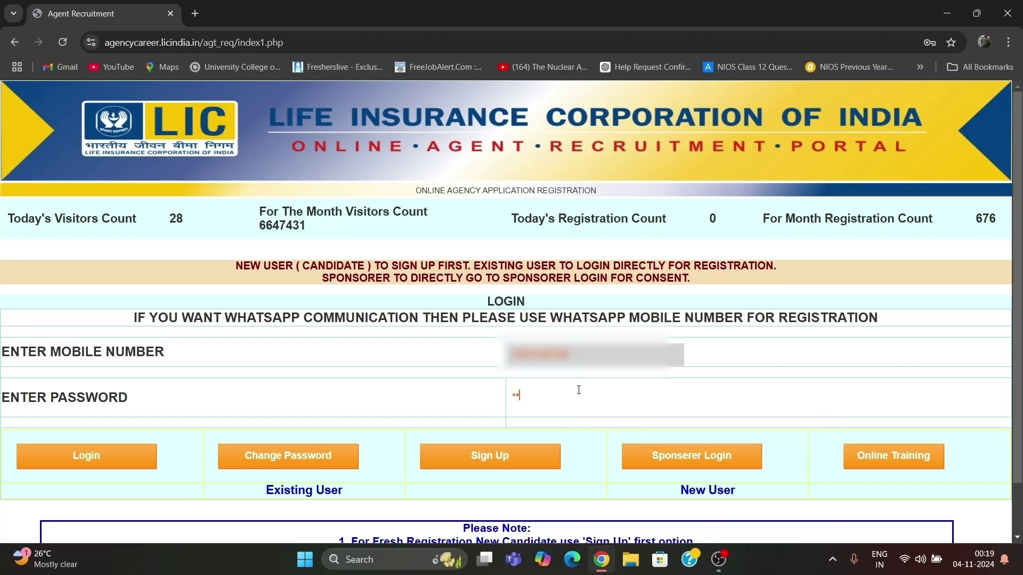
text(**)
click(128, 459)
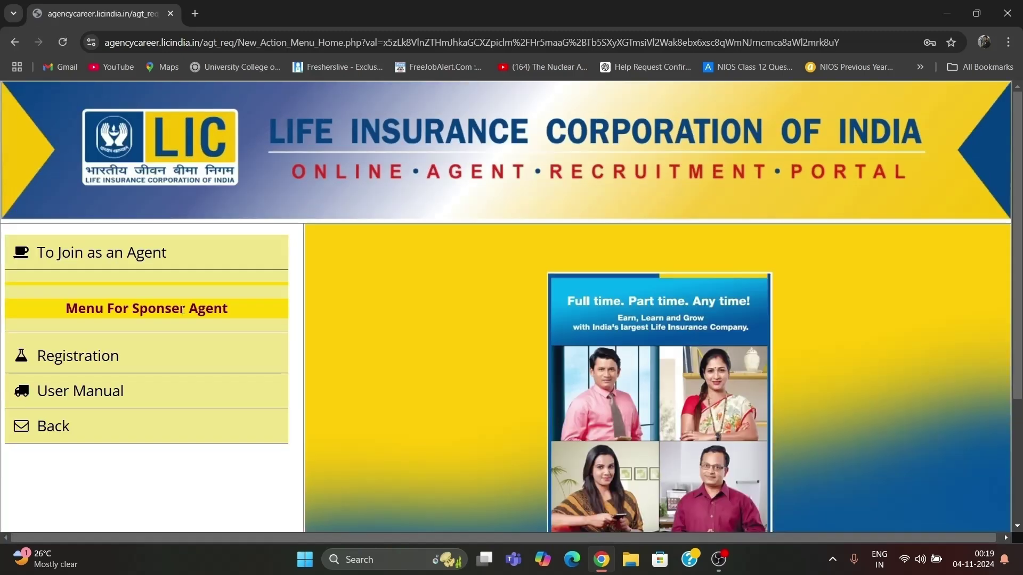
Open Registration > Upload Documents and log in with the candidate's login ID and password.
click(53, 352)
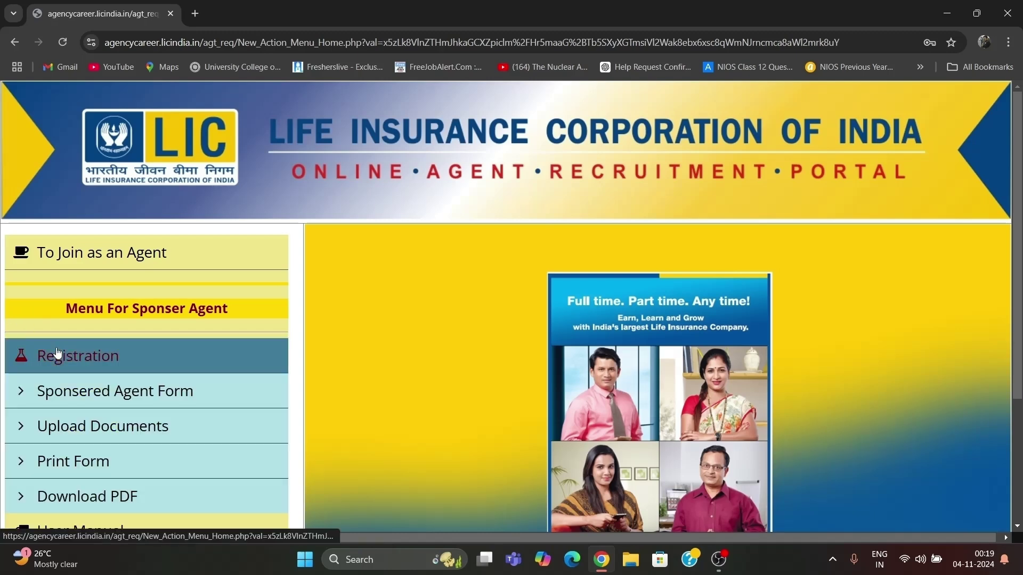
click(95, 421)
scroll(565, 374, down, 2)
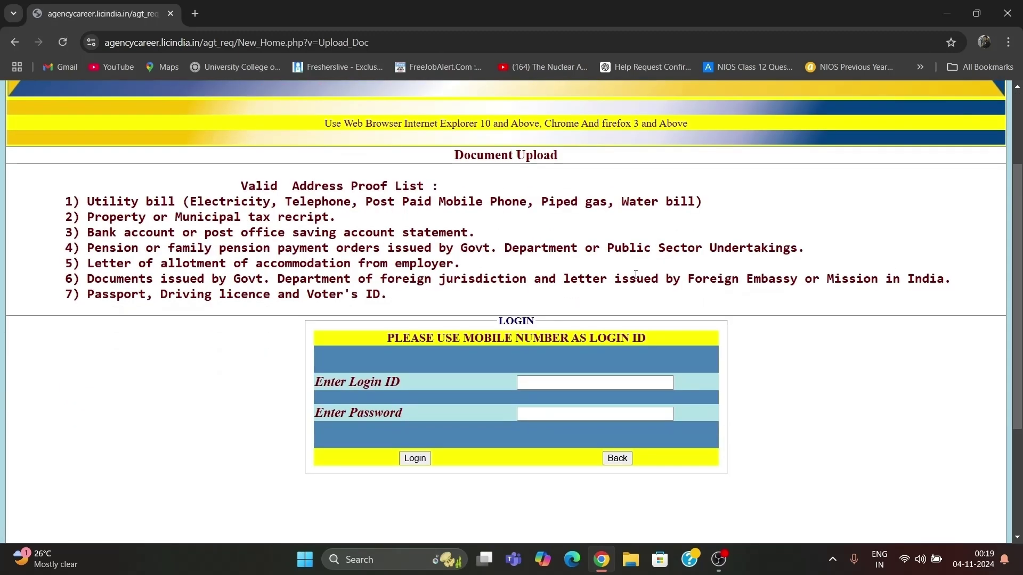
click(561, 382)
text(???)
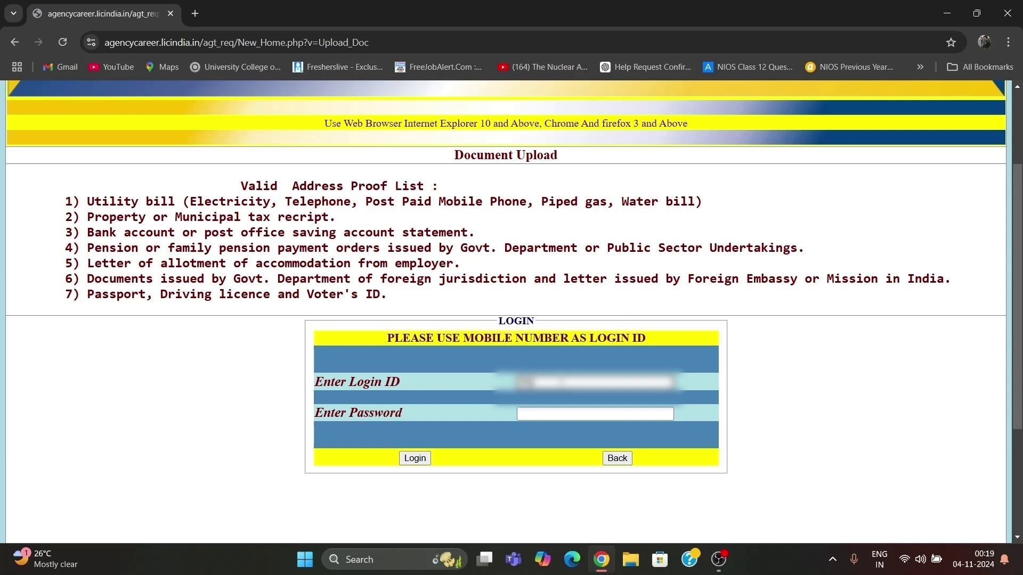
text(??????)
click(554, 414)
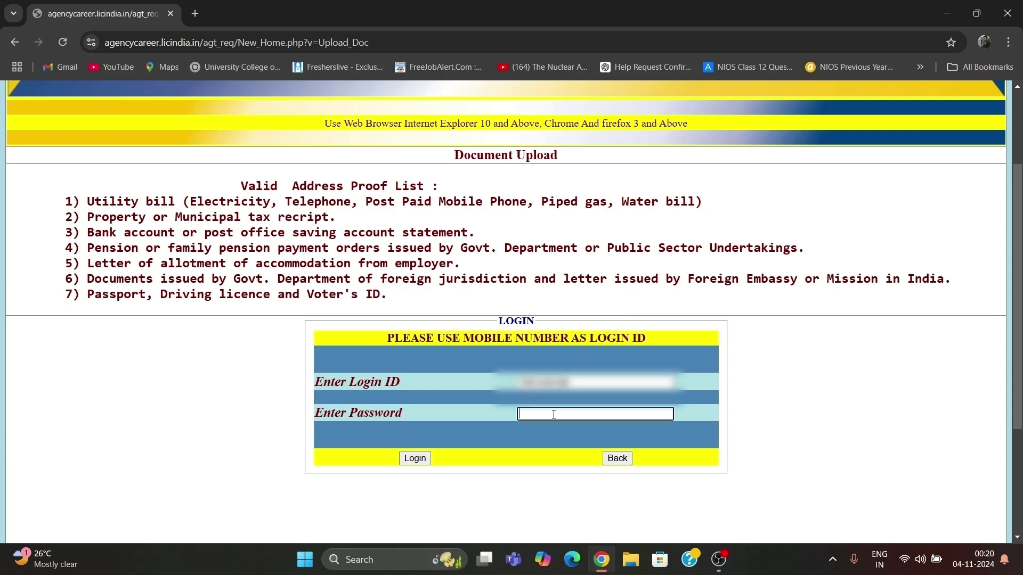
text(???)
click(430, 460)
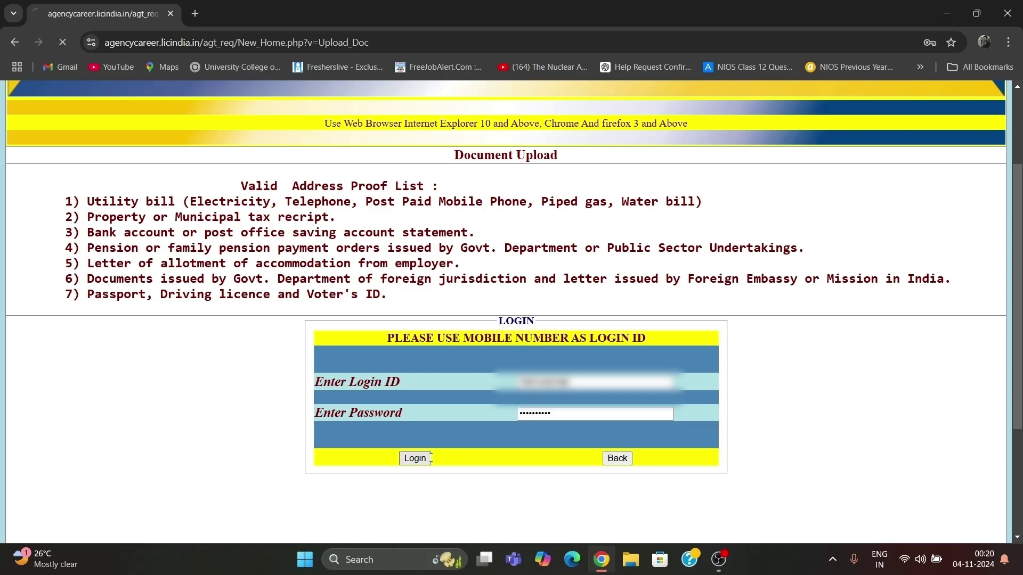
click(635, 565)
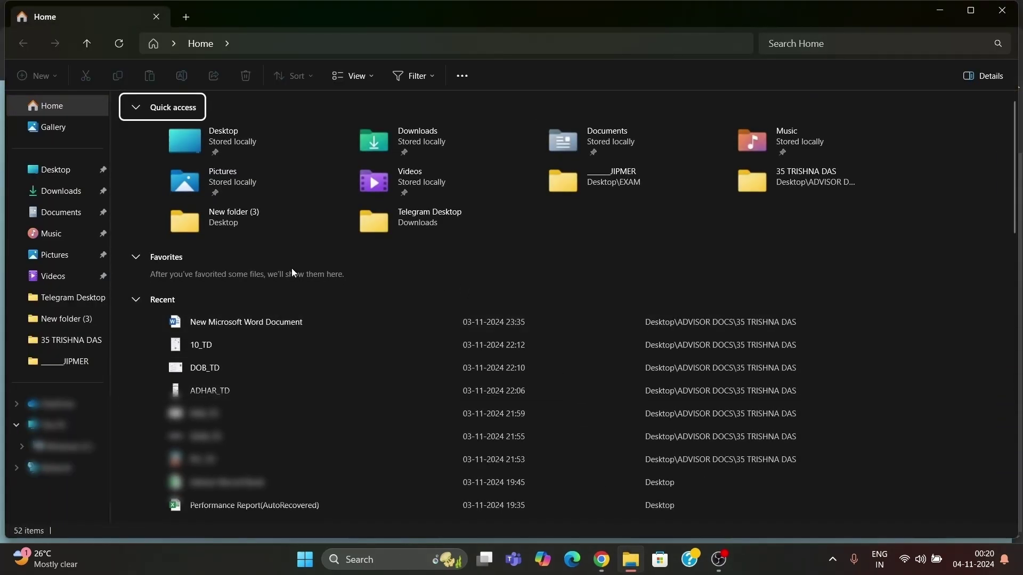
Check the PAN_TD image in the candidate's documents folder, then return to Chrome.
click(74, 340)
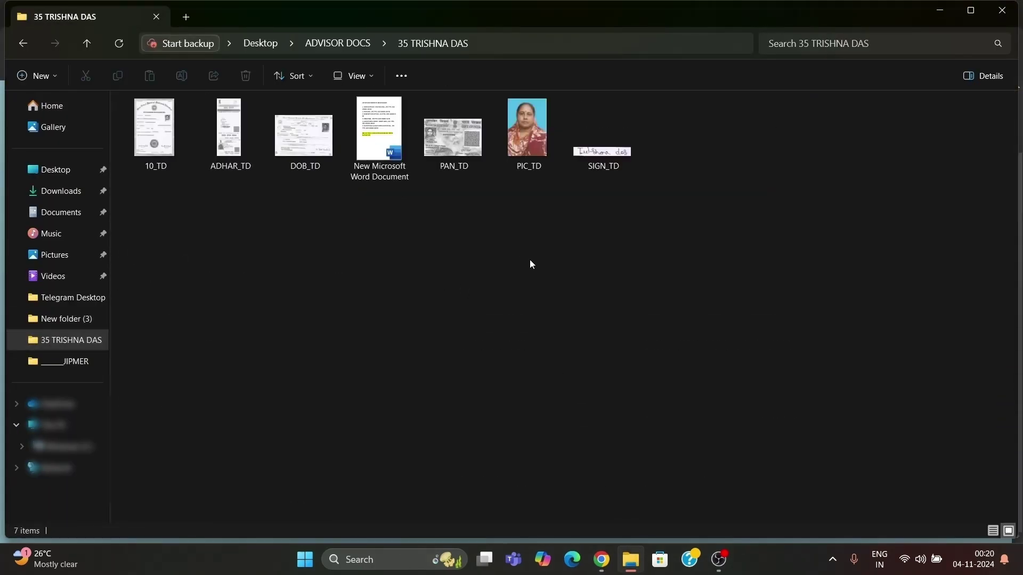
click(451, 160)
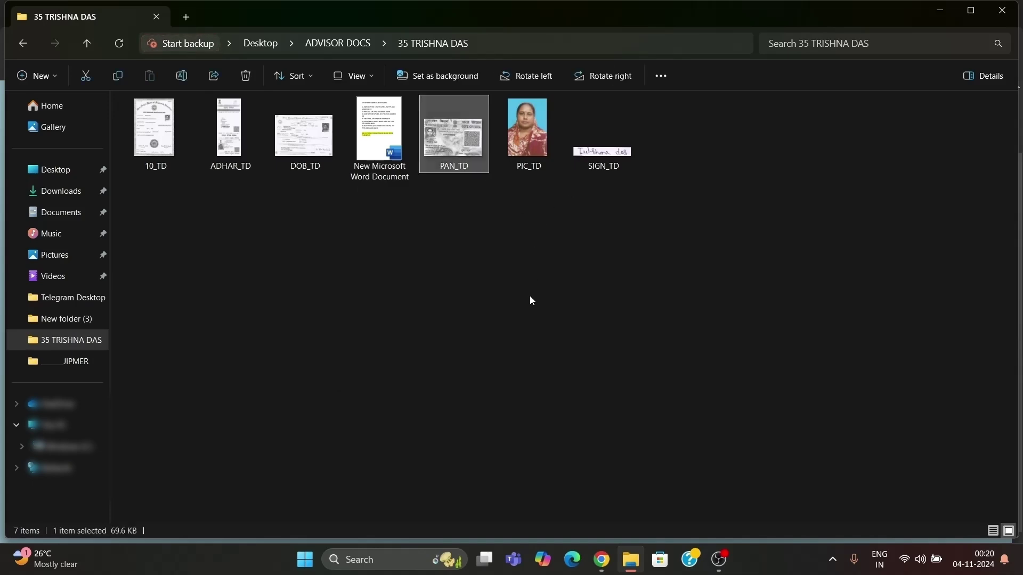
click(600, 563)
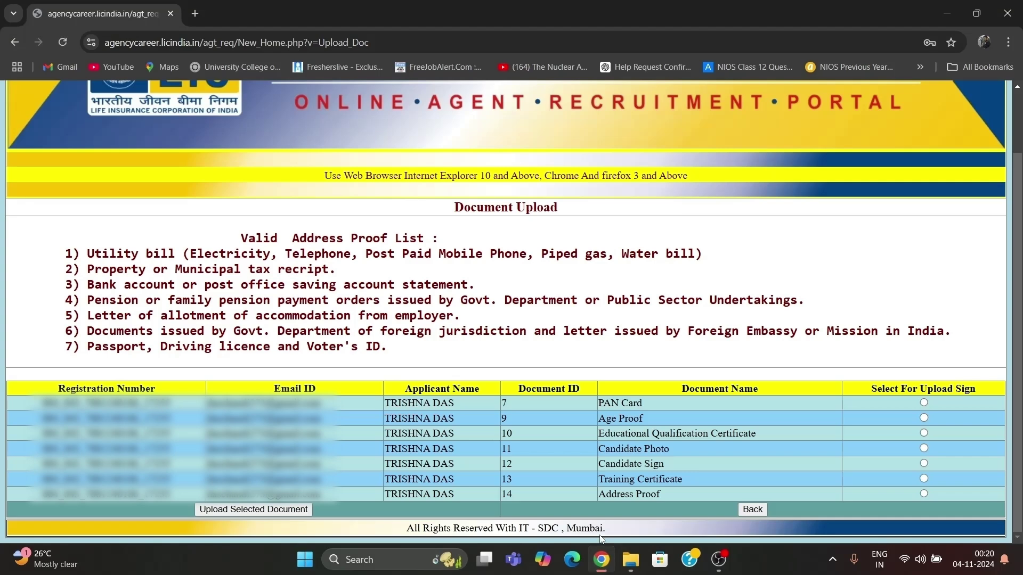
Upload PAN_TD.jpg as the PAN Card document.
click(924, 402)
click(297, 510)
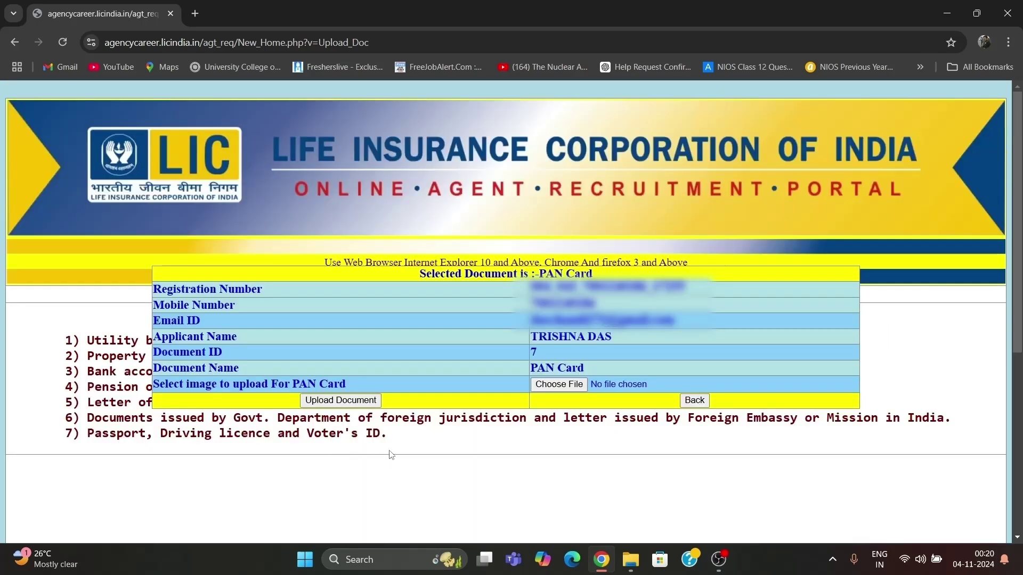
click(574, 387)
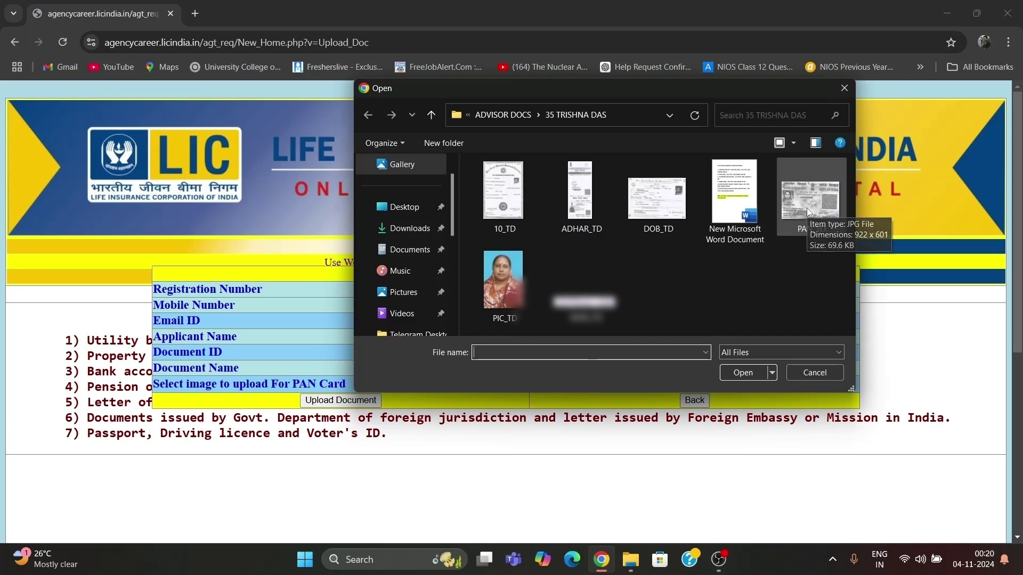
click(802, 235)
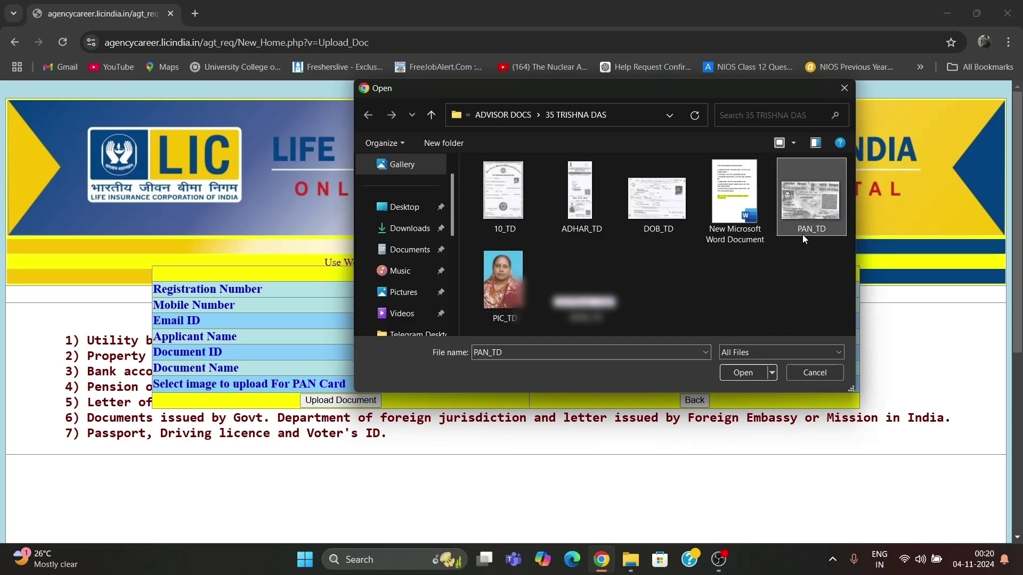
click(751, 372)
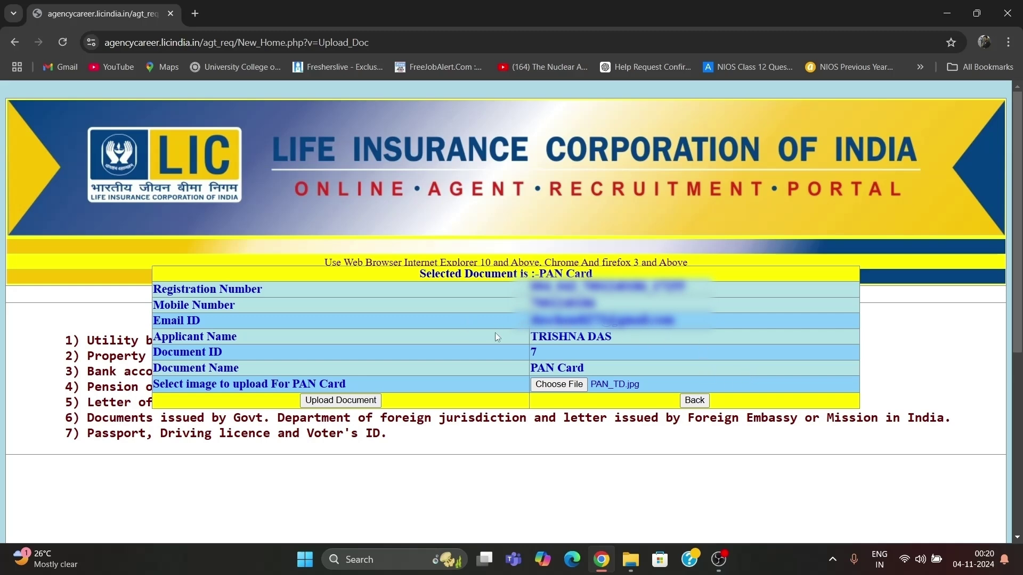
click(370, 397)
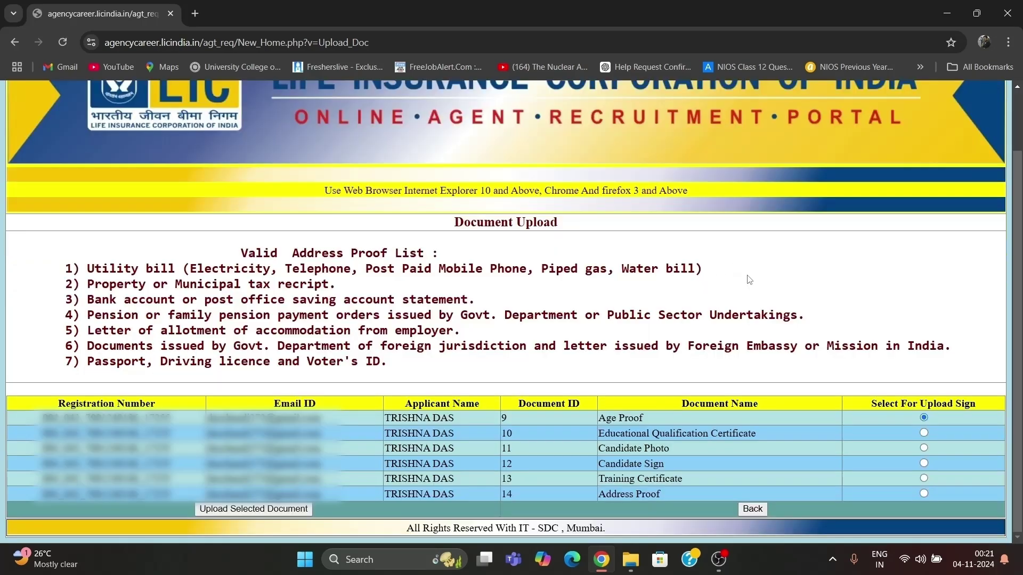
Upload DOB_TD.jpg as the Age Proof document.
click(302, 510)
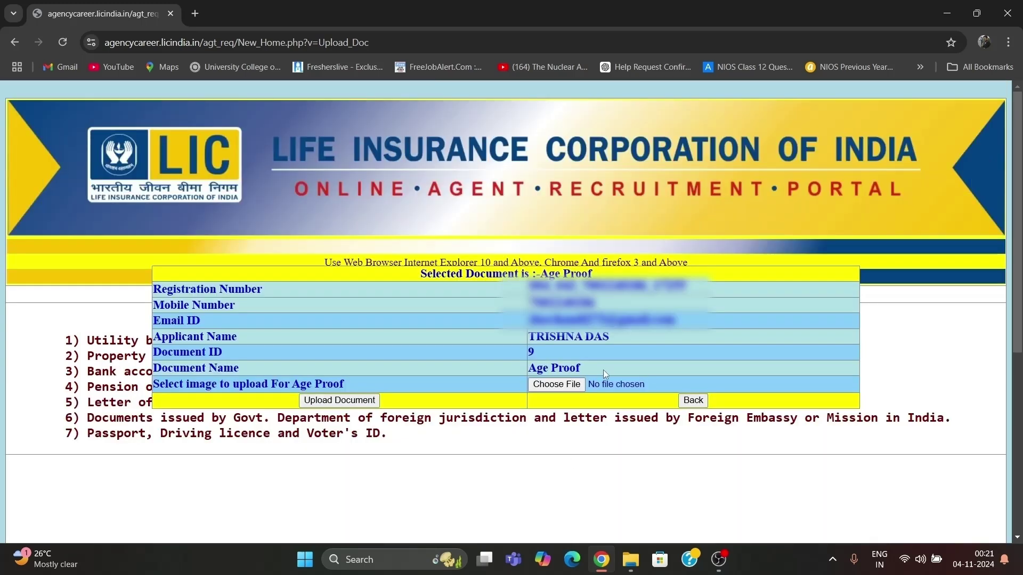
click(569, 387)
click(664, 219)
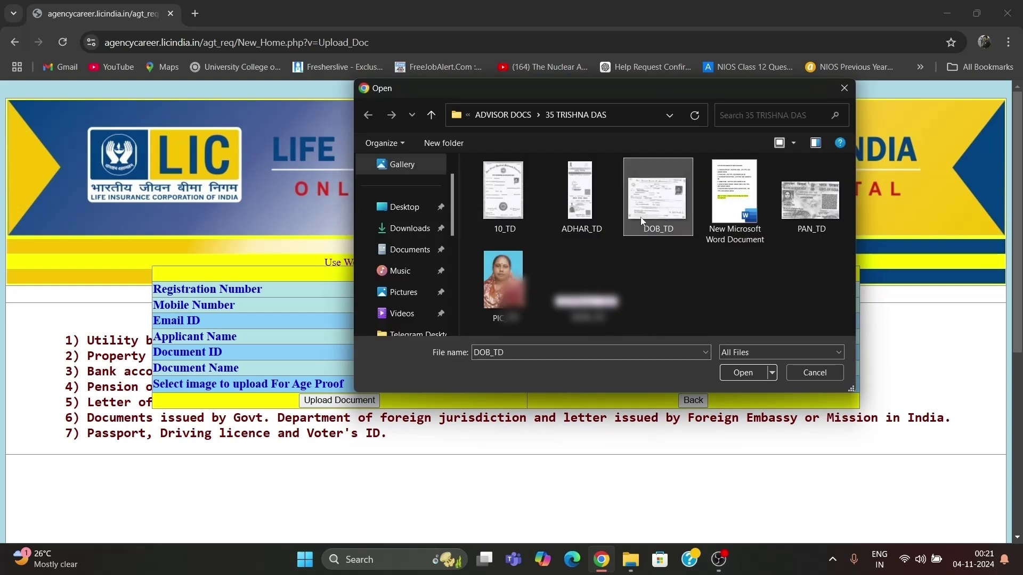
click(733, 373)
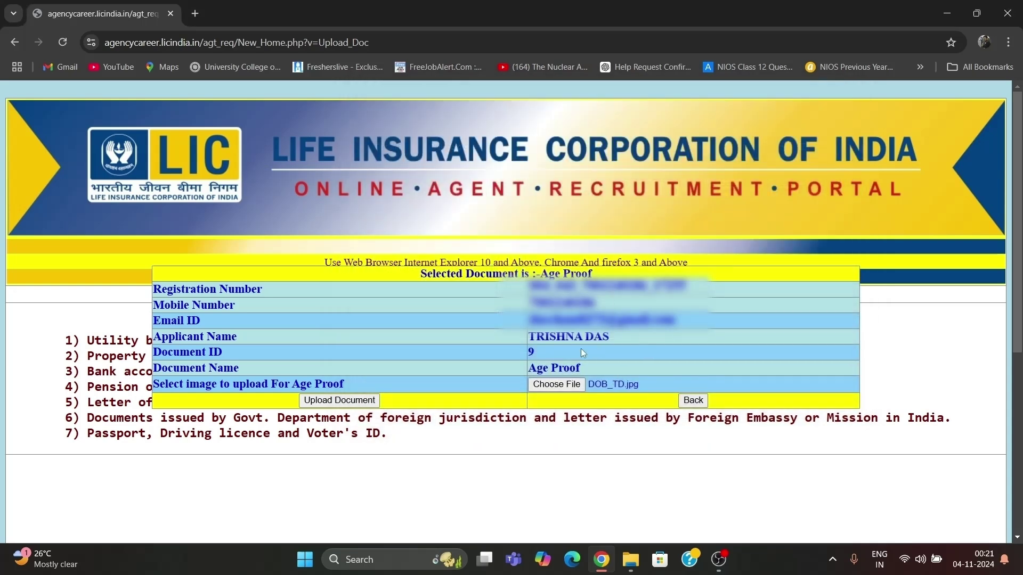
click(353, 403)
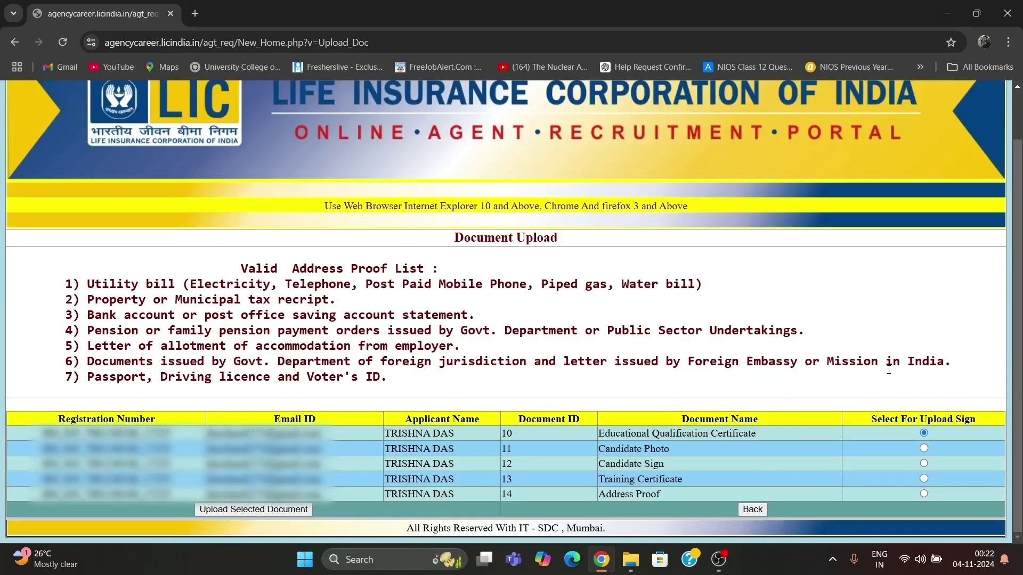
Upload 10_TD as the Educational Qualification Certificate.
click(301, 512)
click(508, 205)
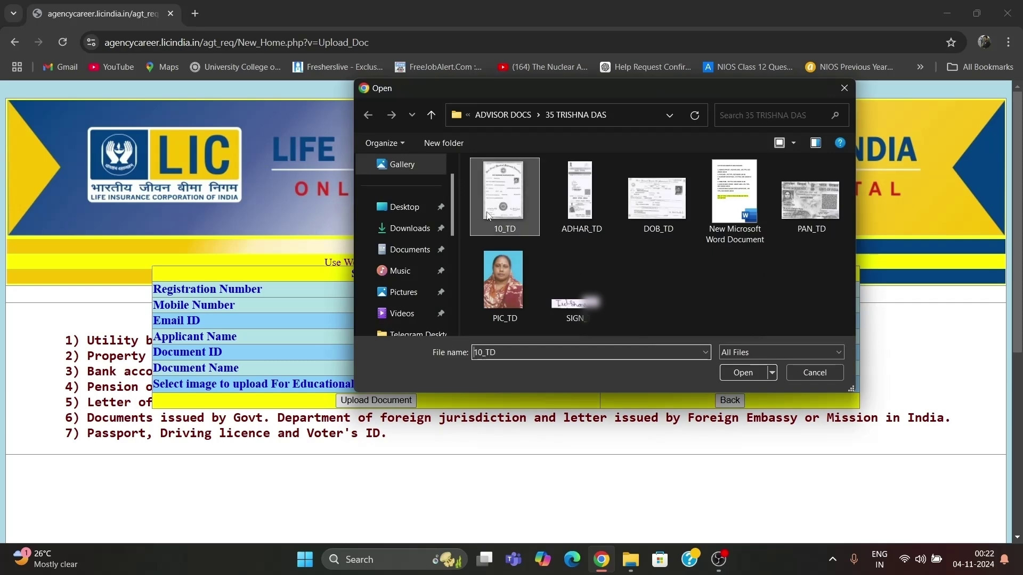
click(729, 371)
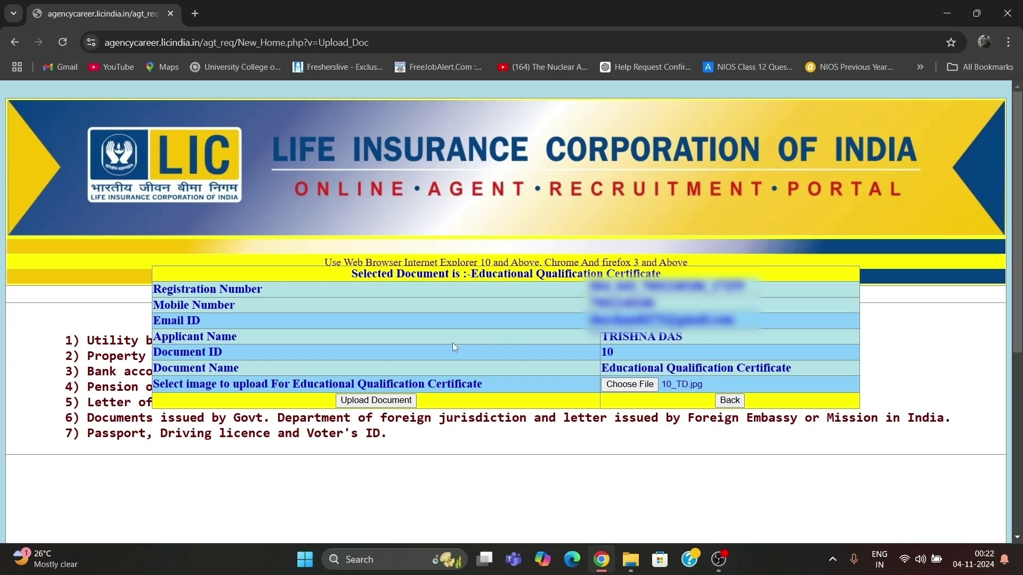
click(376, 400)
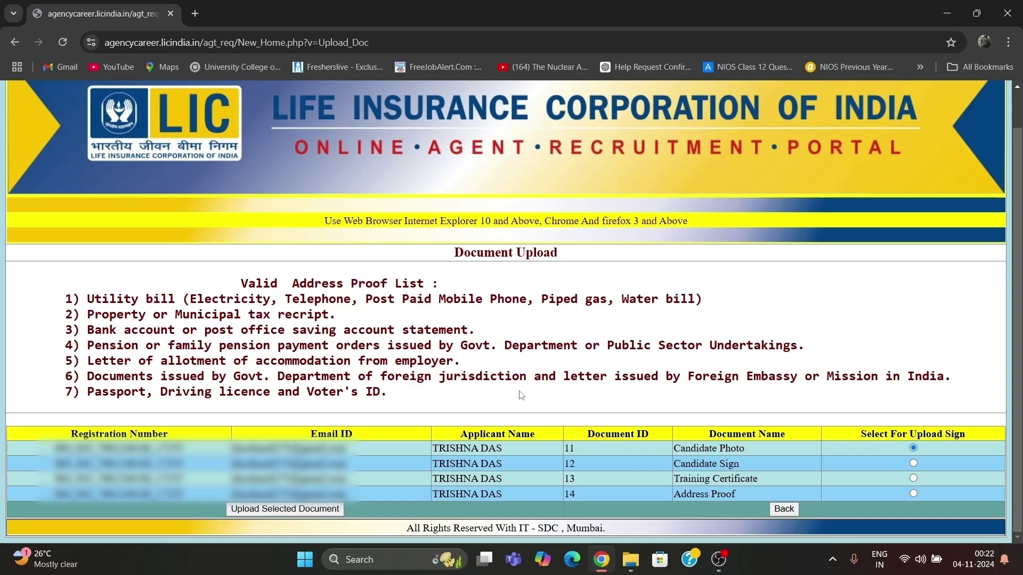
Upload PIC_TD as the Candidate Photo.
click(339, 513)
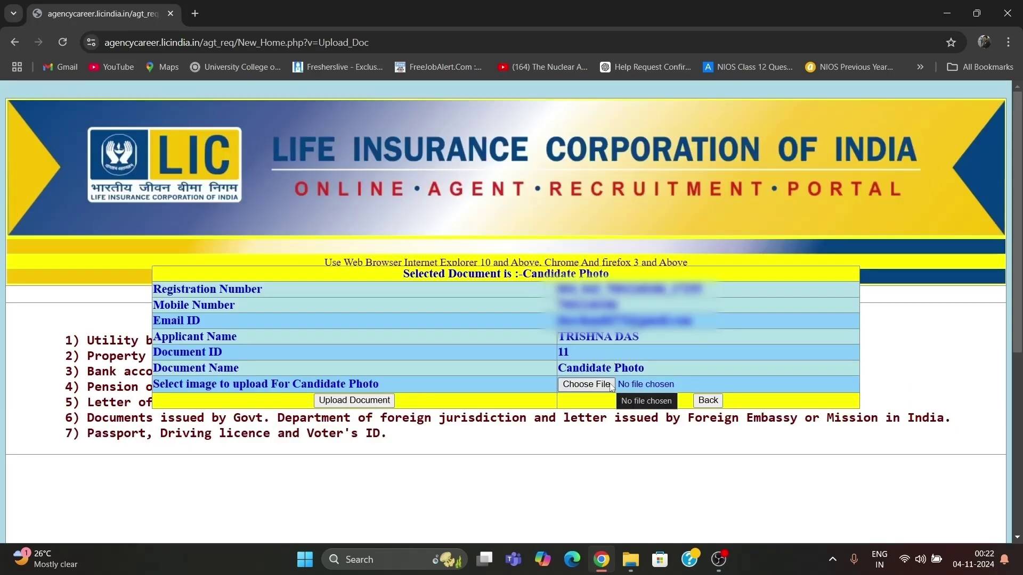
click(586, 384)
click(531, 291)
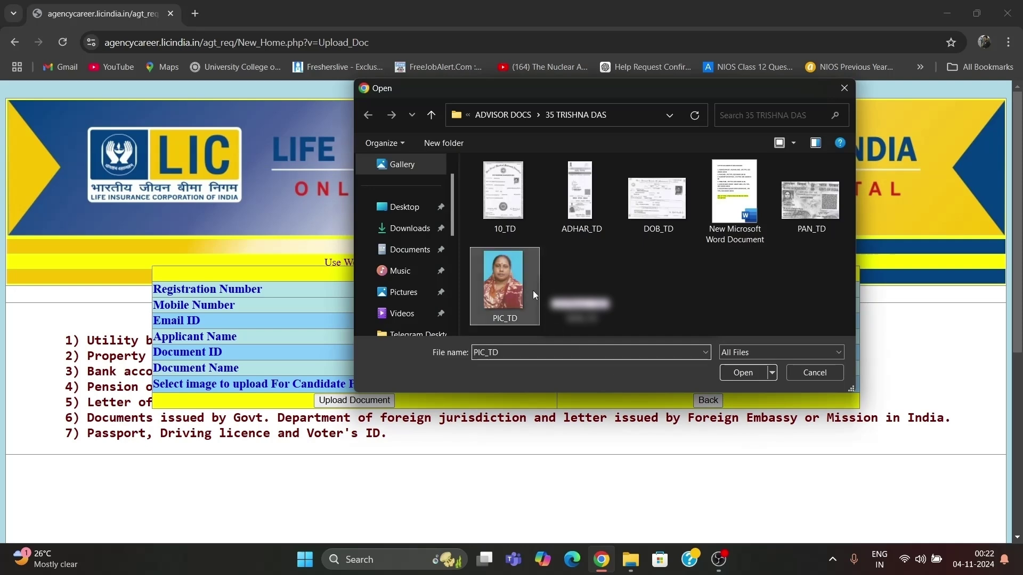
click(742, 372)
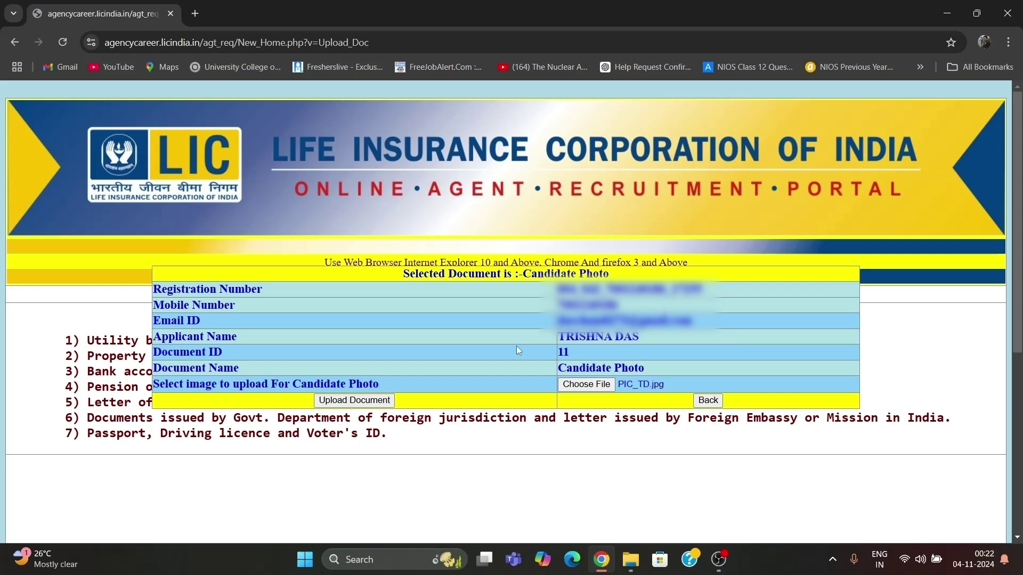
click(386, 400)
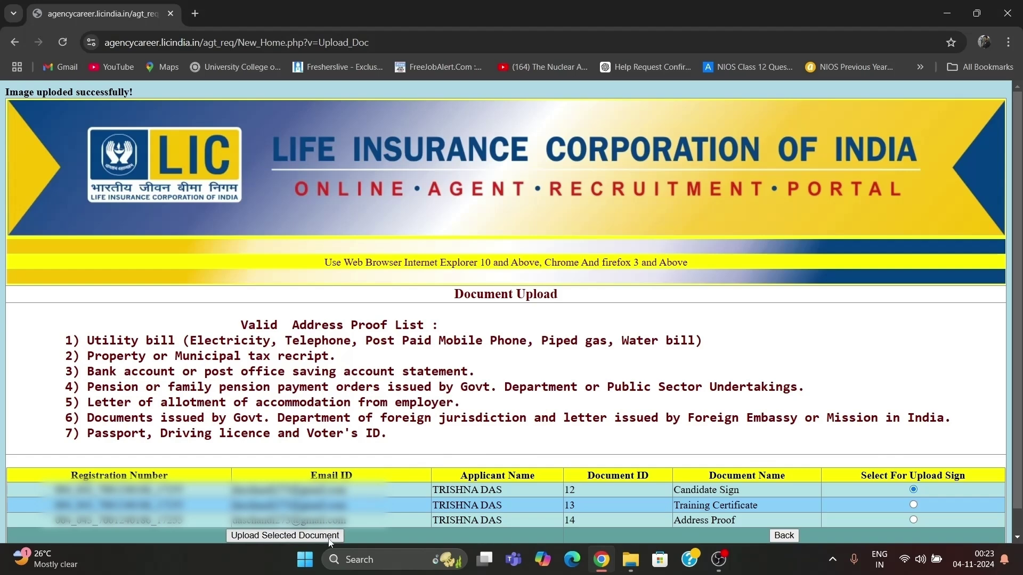
Upload SIGN_TD.jpg as the Candidate Sign.
click(329, 536)
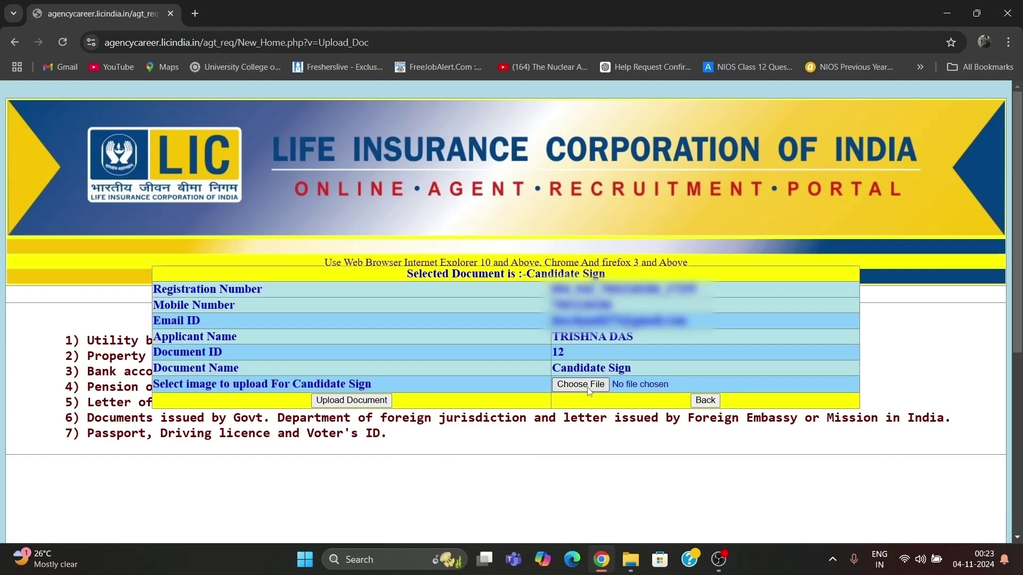
click(569, 384)
click(581, 298)
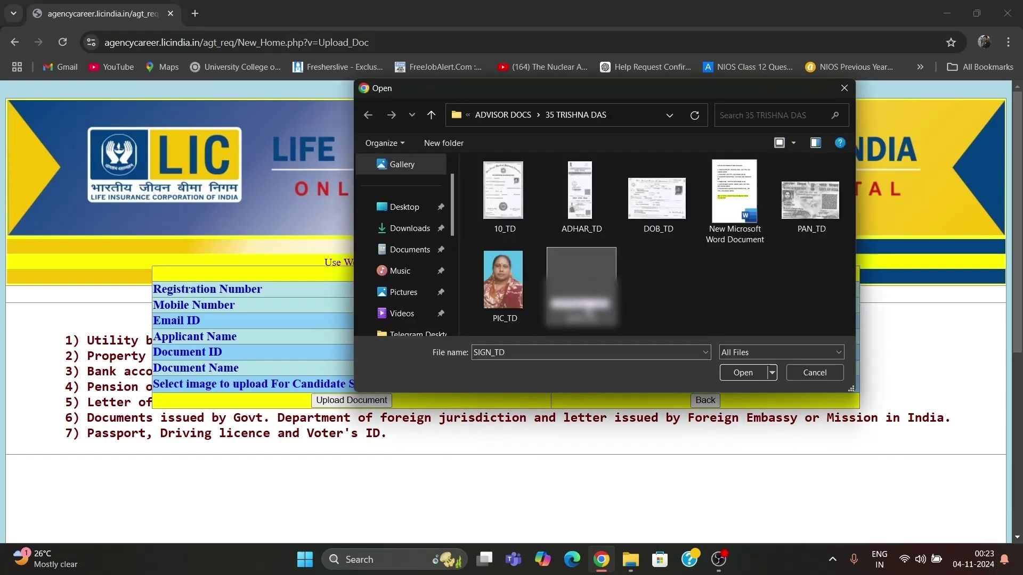
click(728, 373)
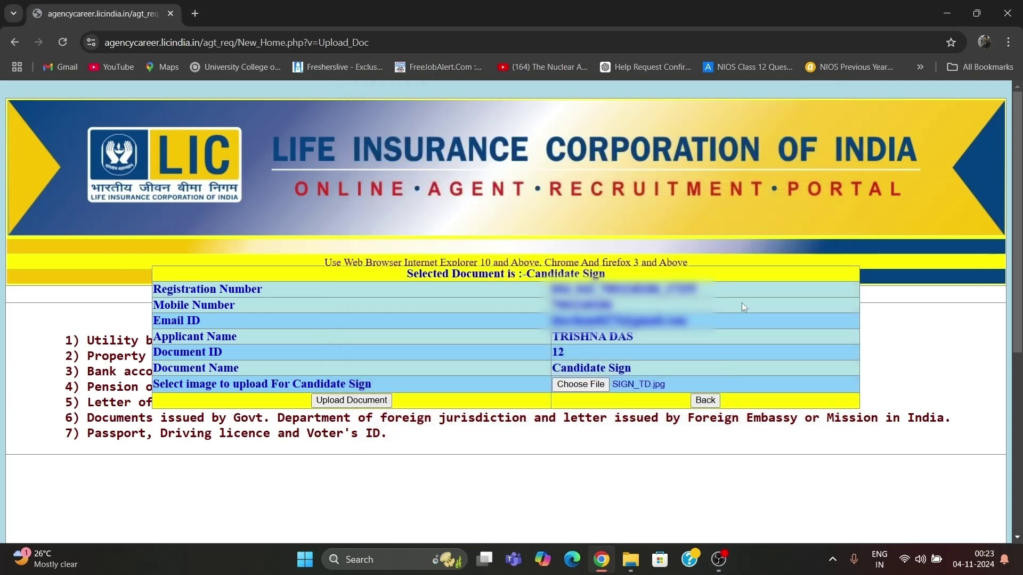
click(375, 399)
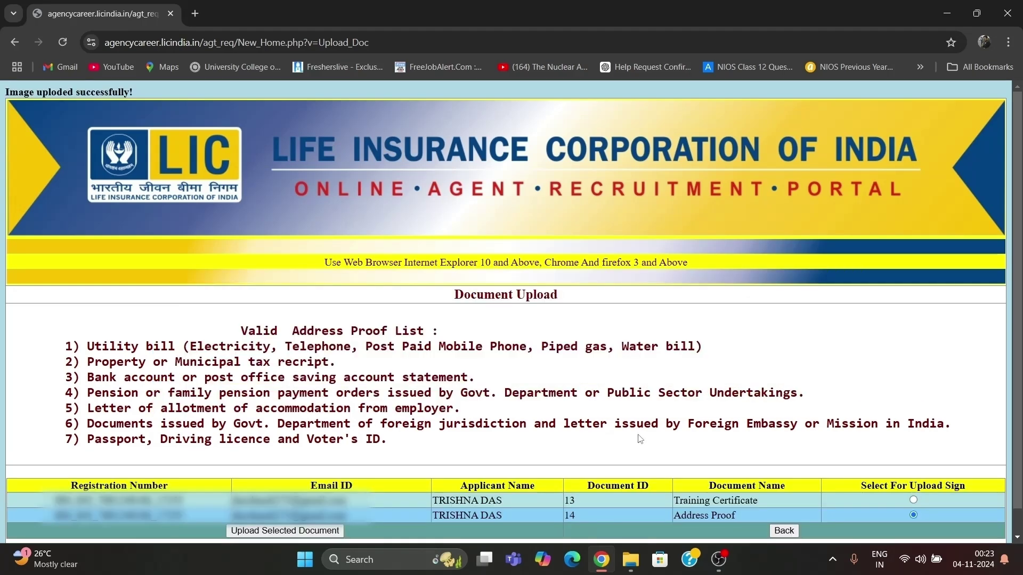
Upload ADHAR_TD.jpg as the Address Proof.
click(295, 534)
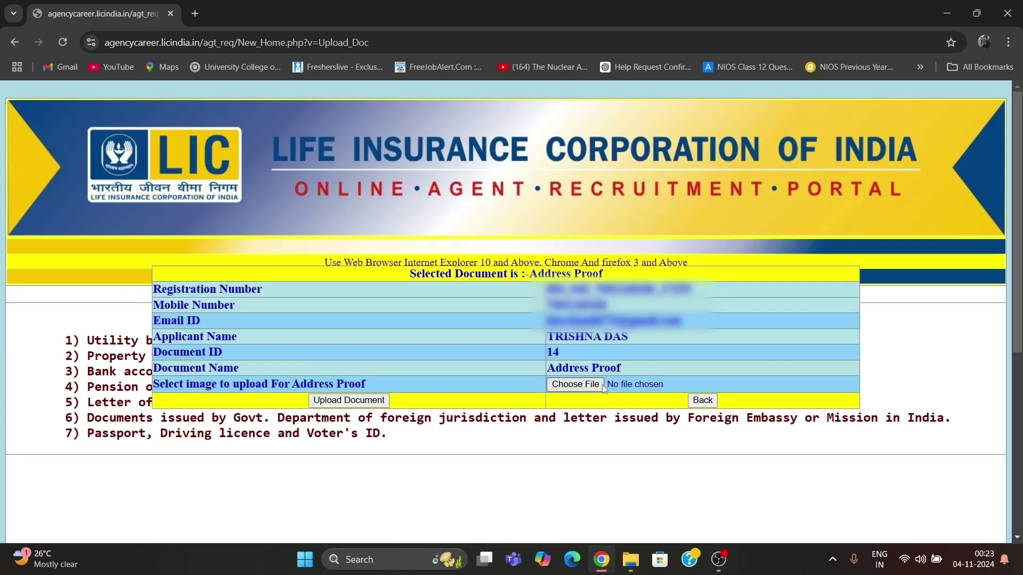
click(602, 383)
click(597, 229)
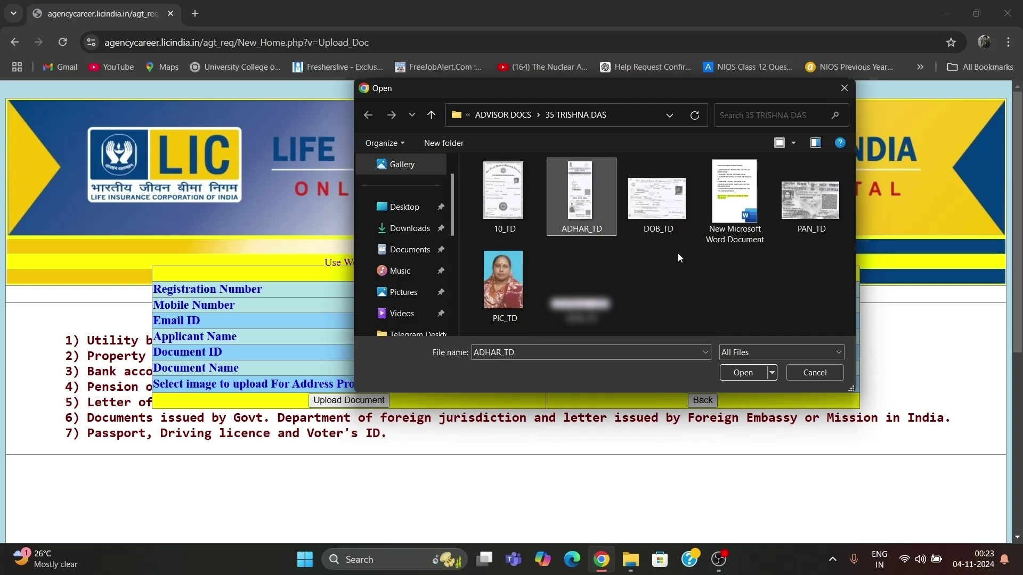
click(739, 371)
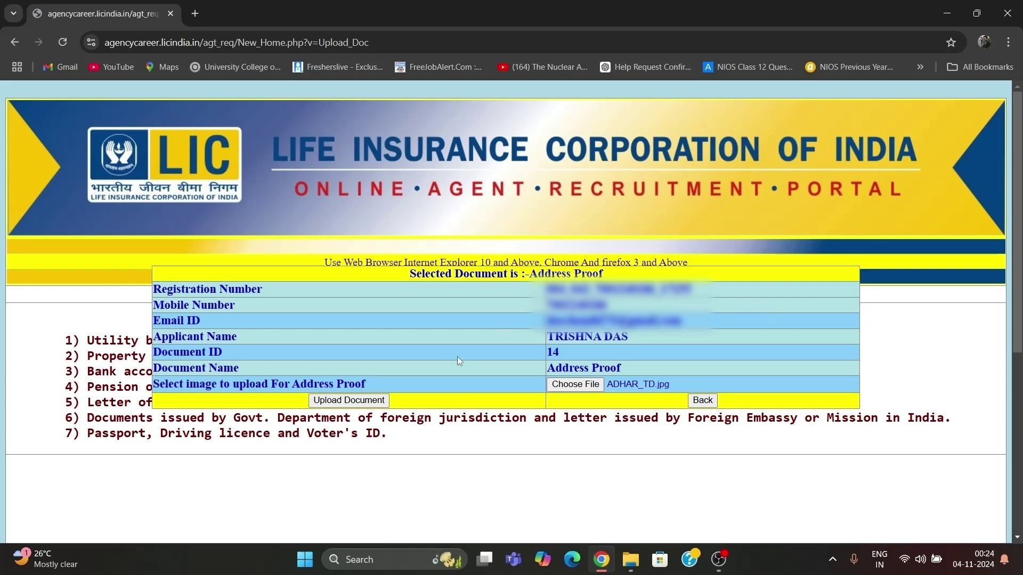
click(369, 399)
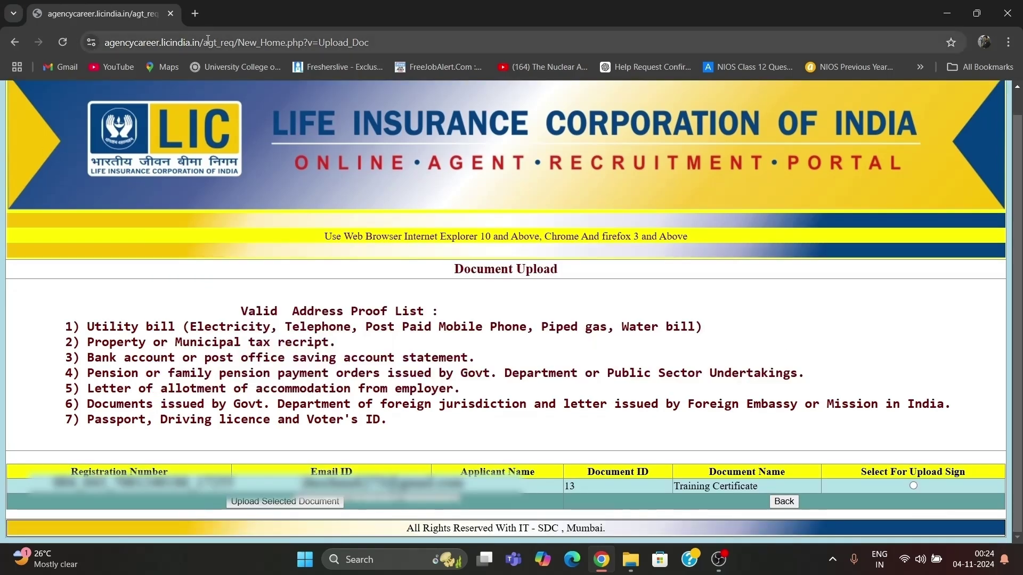
Load the LIC Agent Recruitment home page from the address bar suggestion for 'agenc'.
click(208, 42)
text(ag)
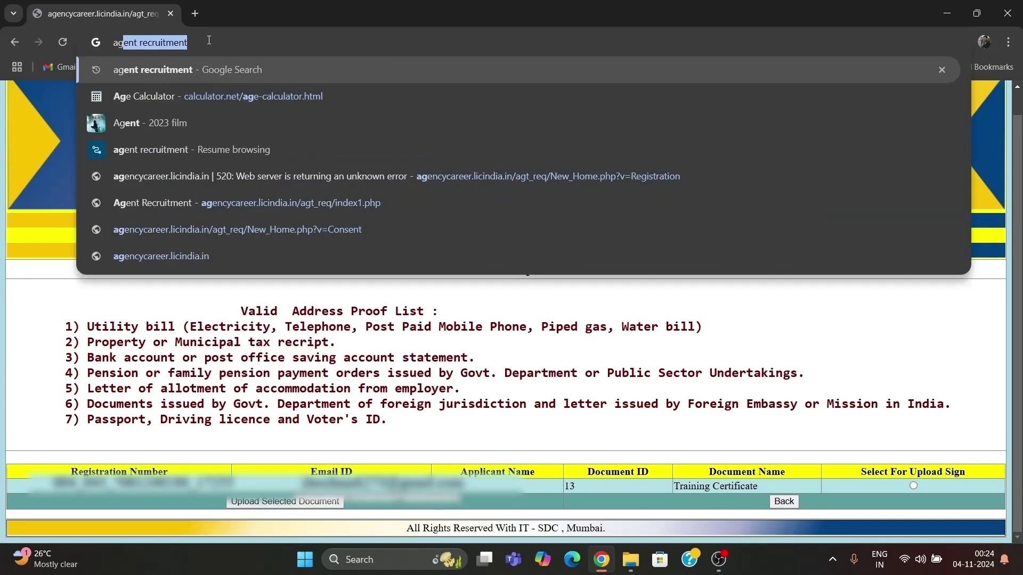
text(enc)
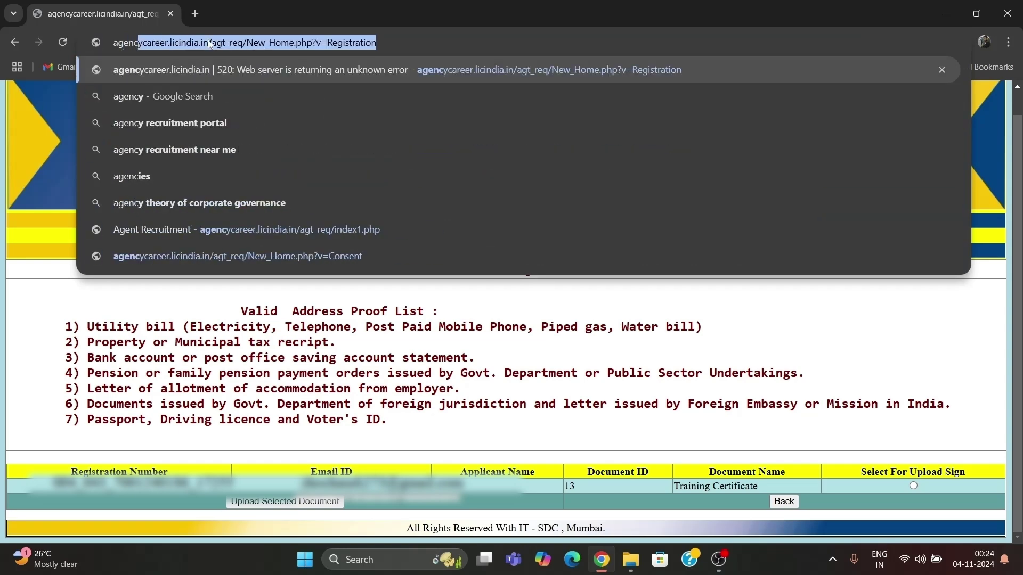
key(Down)
key(Down)
key(Down)
key(Down)
key(Down)
key(Down)
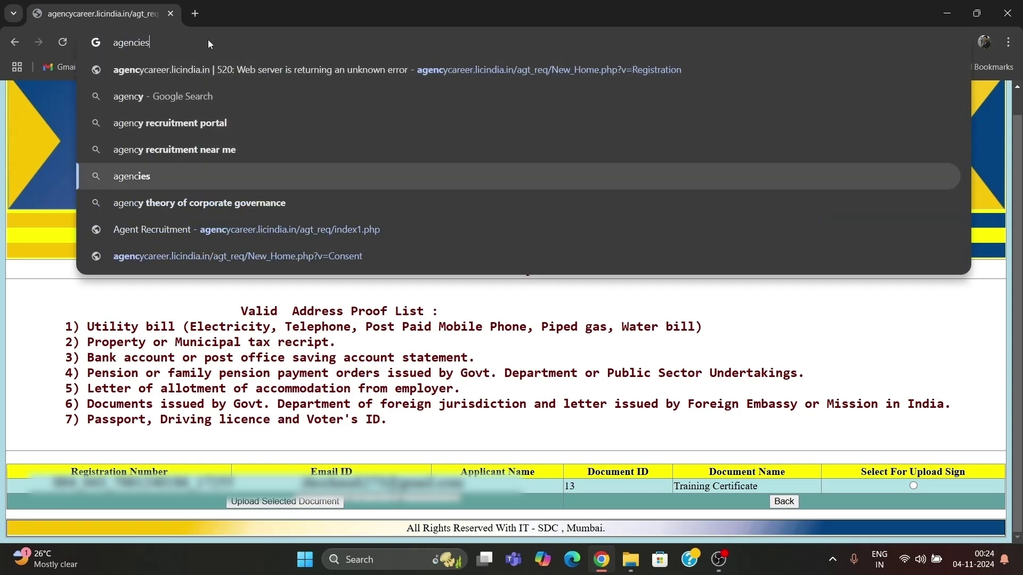
key(Return)
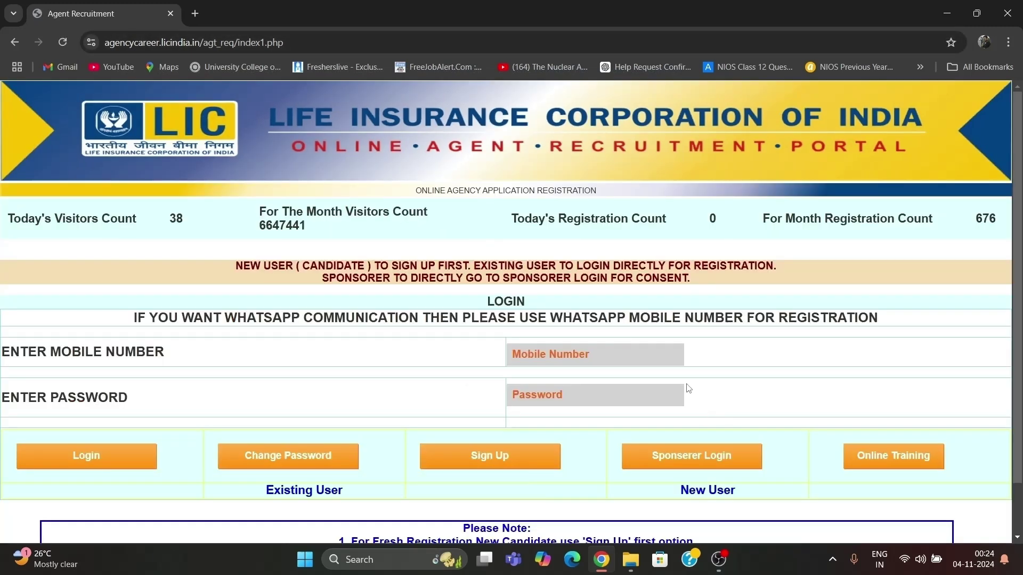
Enter Sponserer Login as a Development Office sponsor and expand the Consent menu.
click(721, 457)
click(459, 316)
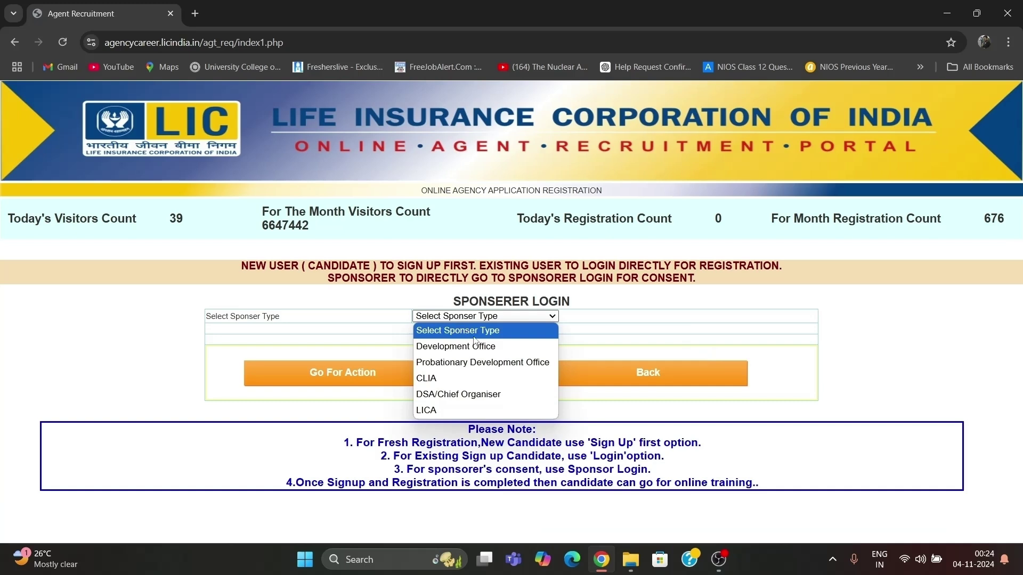
click(509, 347)
click(402, 379)
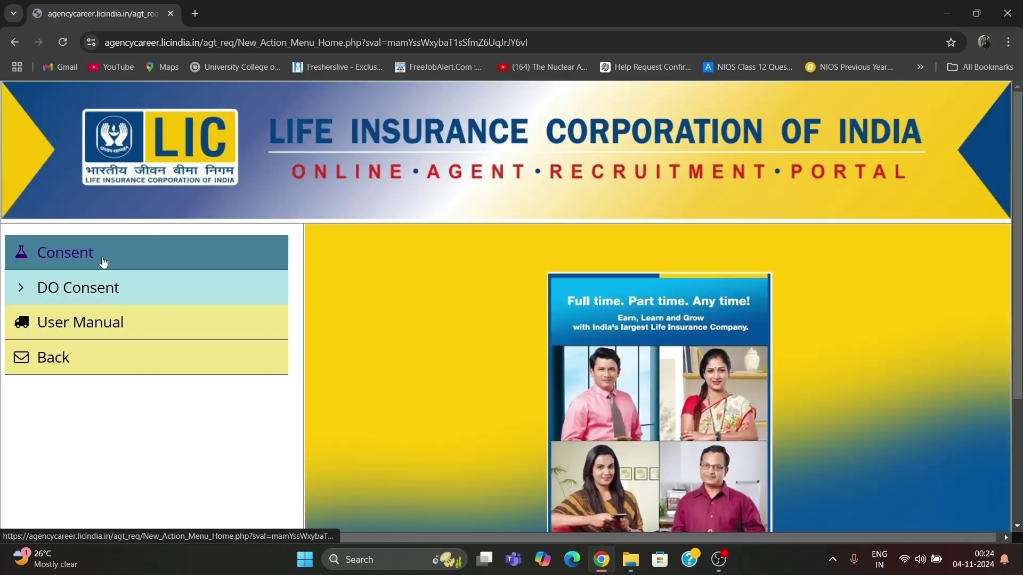
click(101, 261)
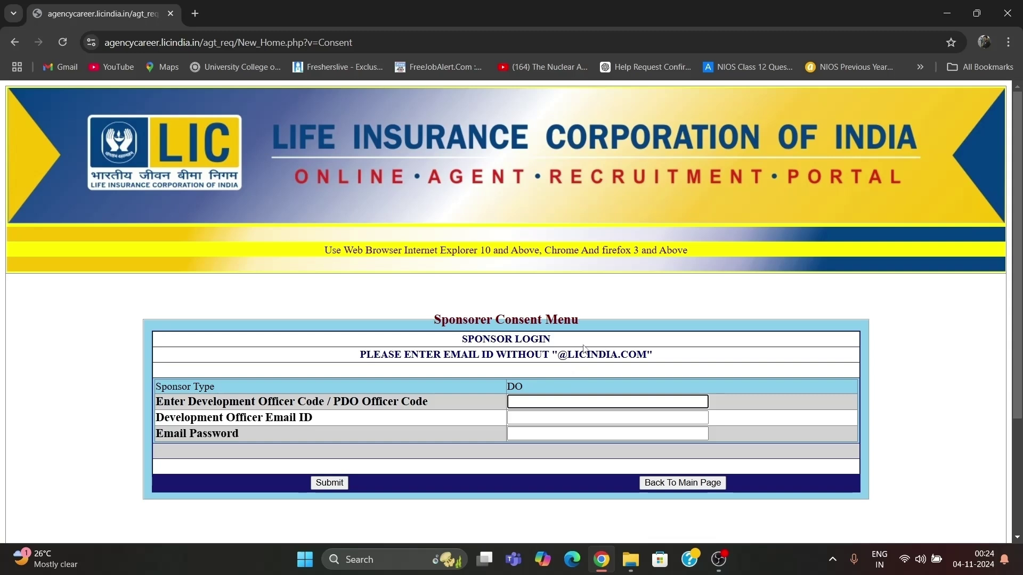
Log in as the development officer with officer code, email and password.
text(******)
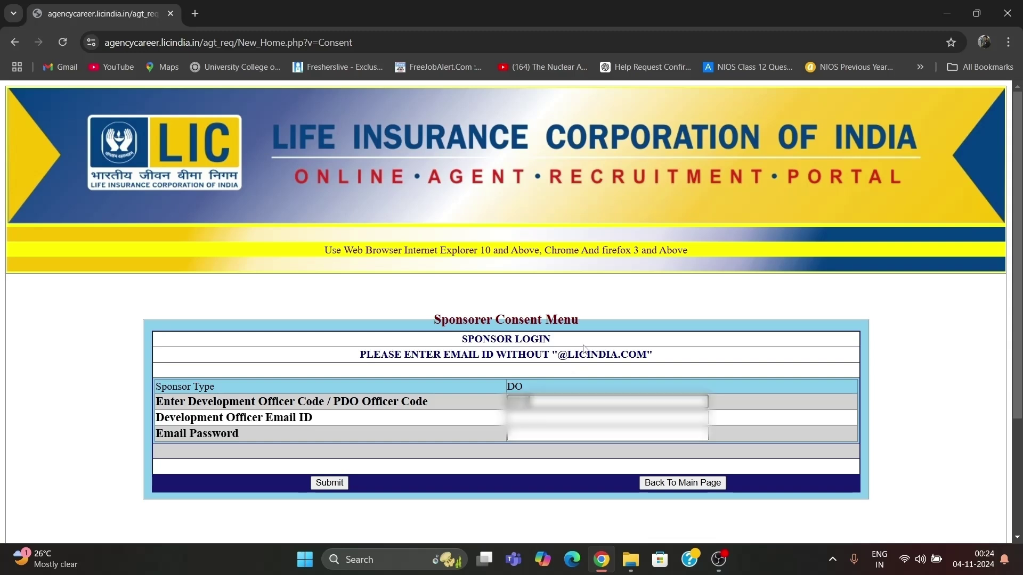
key(Tab)
text(******)
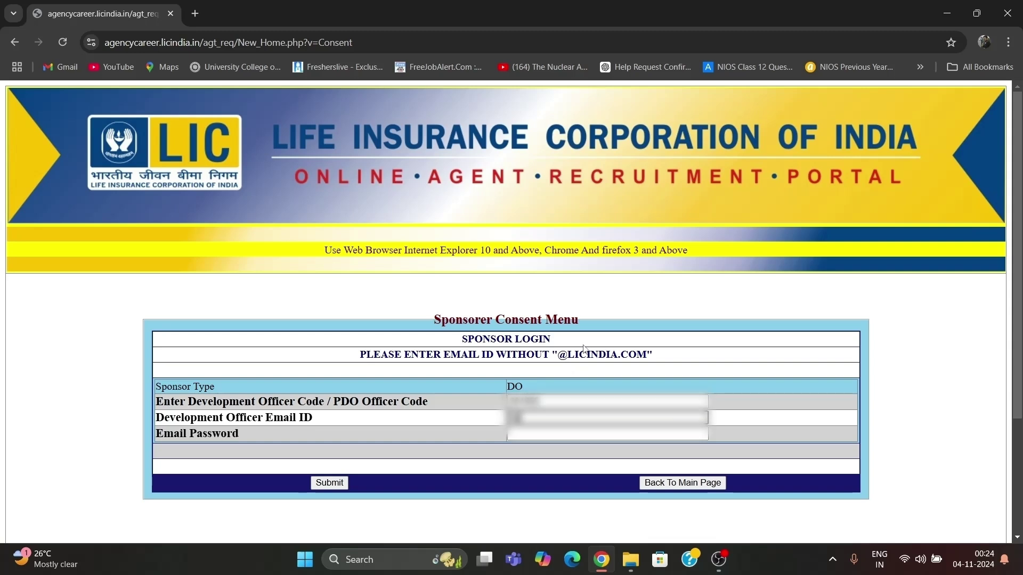
text(*******)
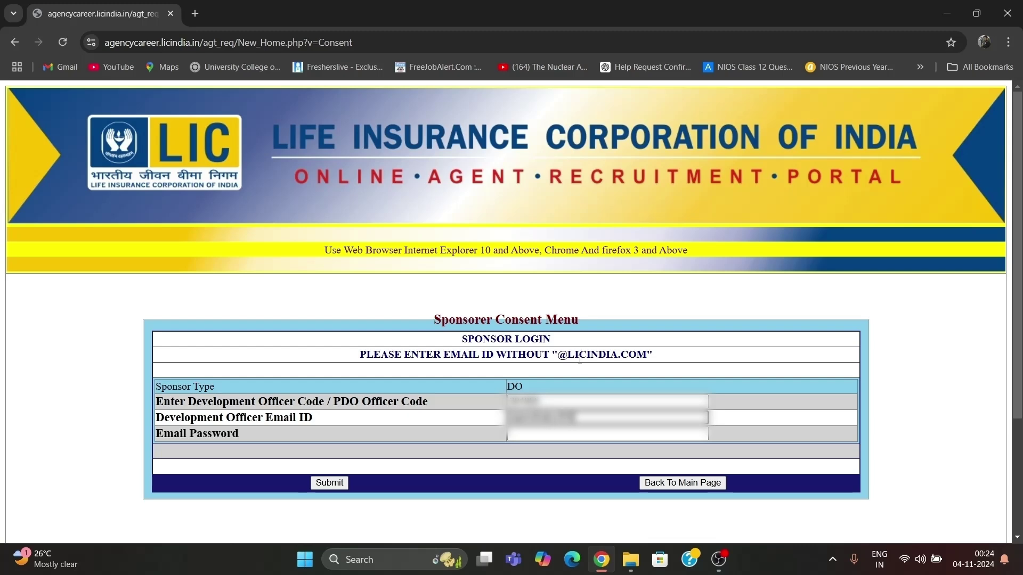
click(567, 432)
text(**********)
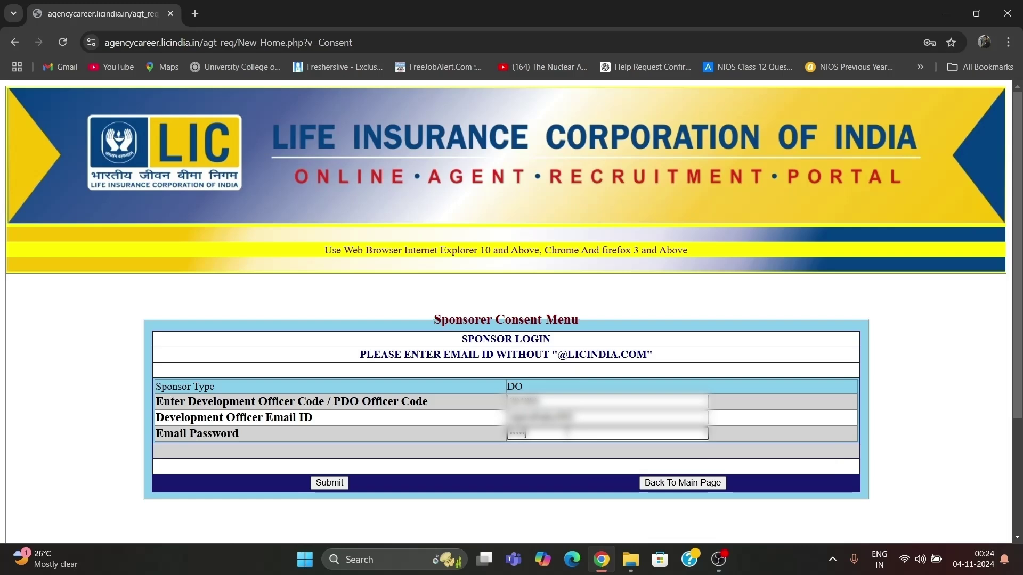
text(***)
click(314, 481)
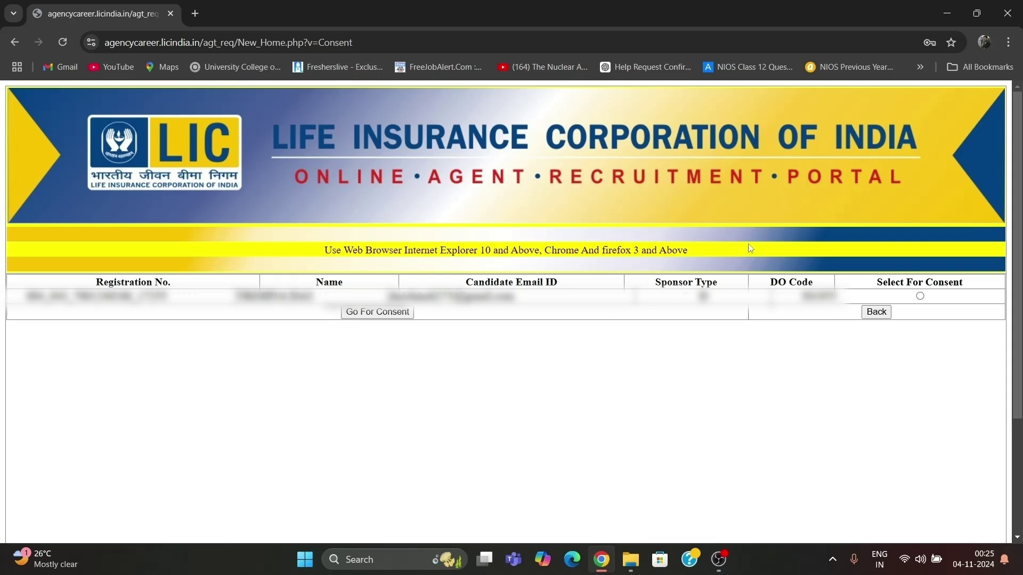
Select the candidate, tick both consent boxes, submit consent, and return to the main page.
click(920, 296)
click(394, 314)
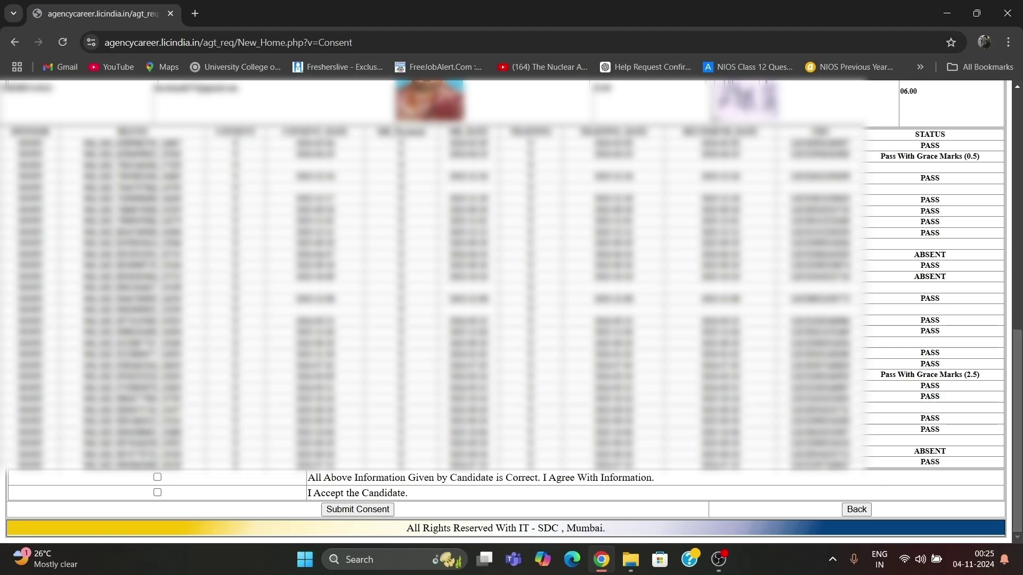
click(157, 477)
click(157, 492)
click(357, 509)
click(329, 287)
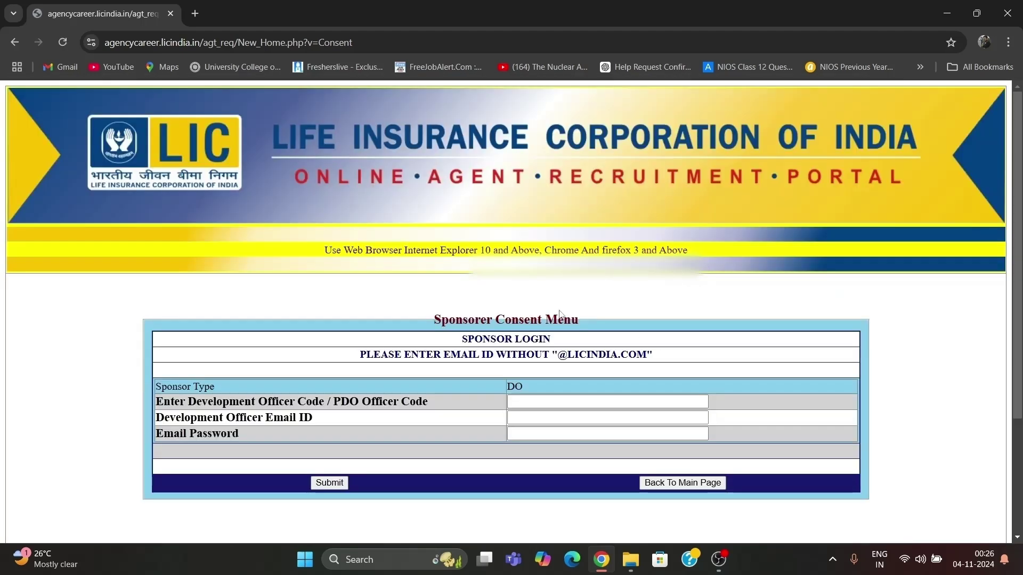
click(692, 486)
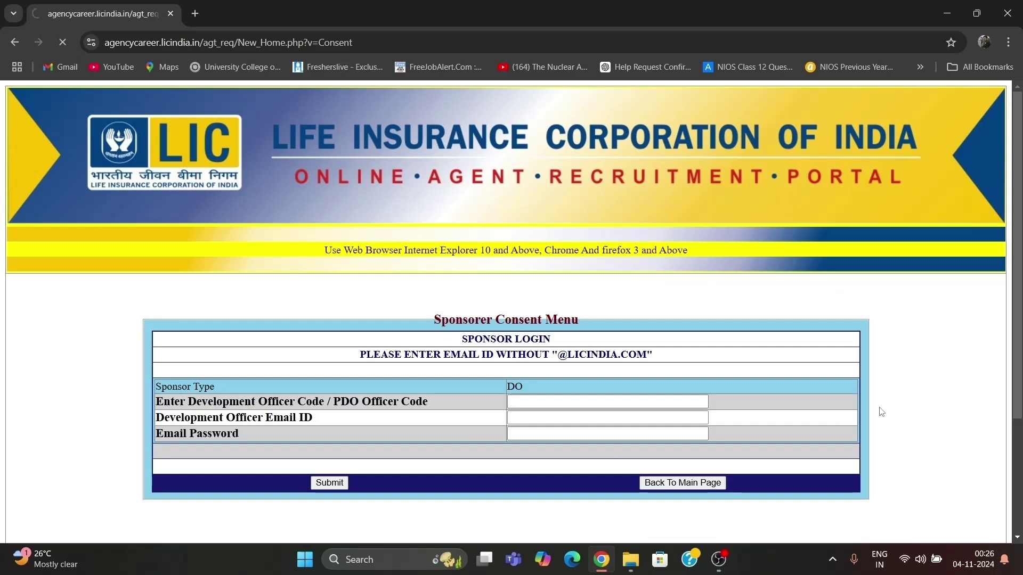
scroll(632, 365, down, 1)
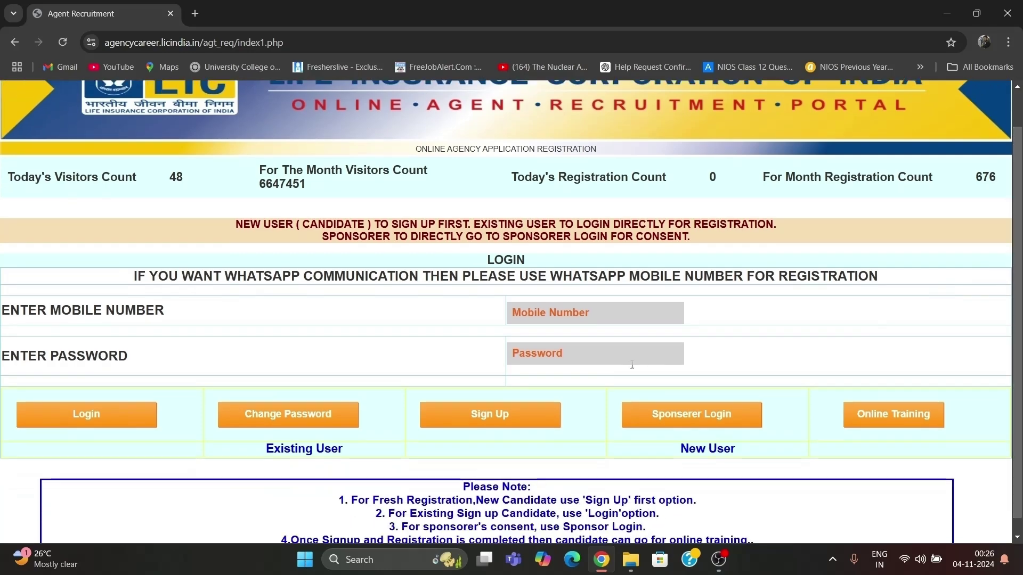
scroll(900, 439, down, 1)
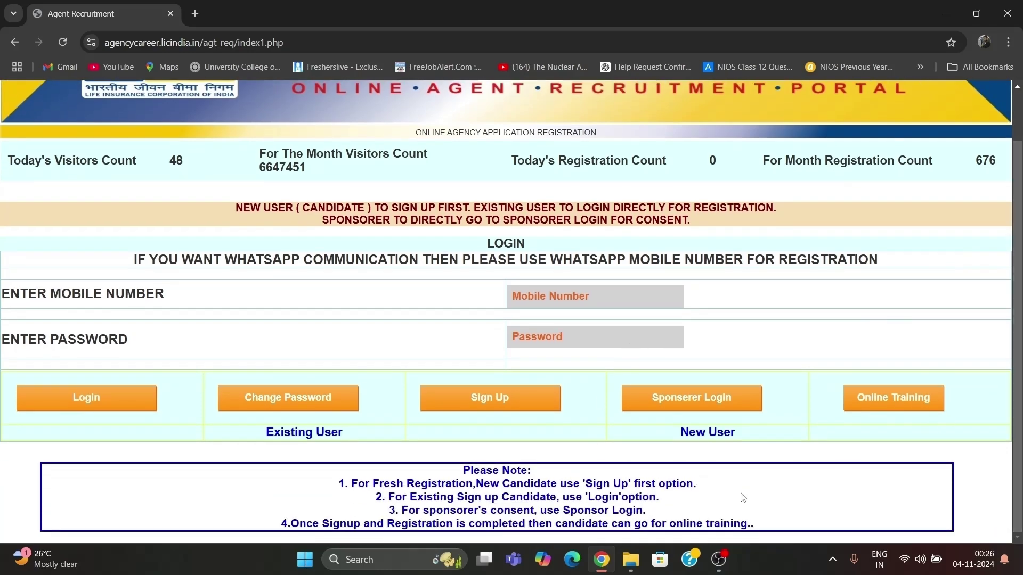